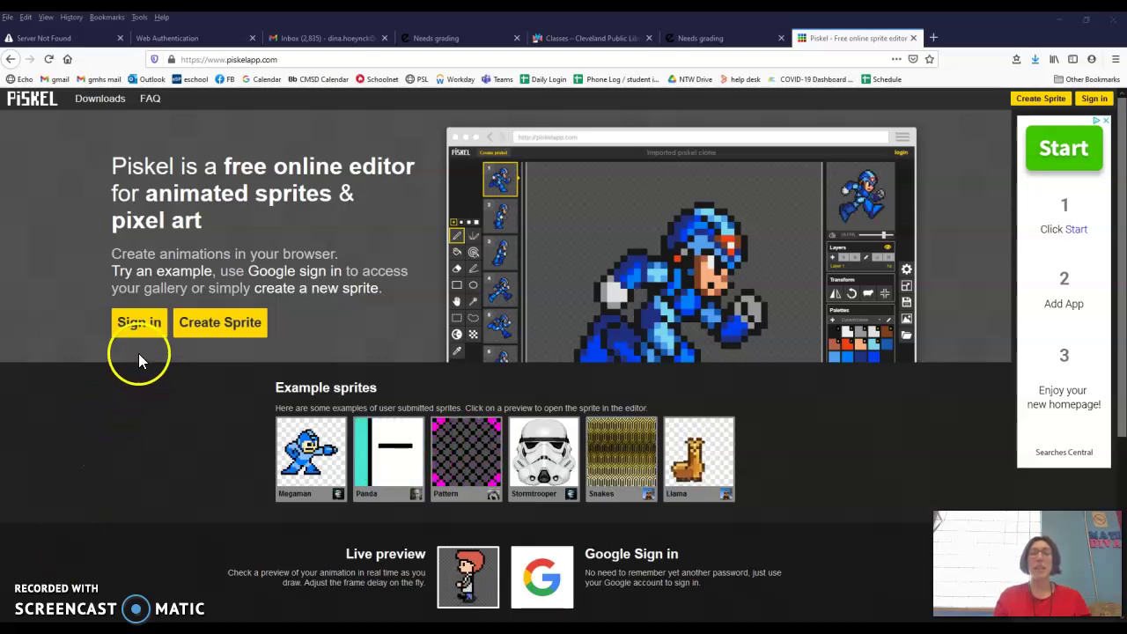
- Sign in to Piskel with a Google account to reach My Gallery and its three saved sprites
left_click(144, 327)
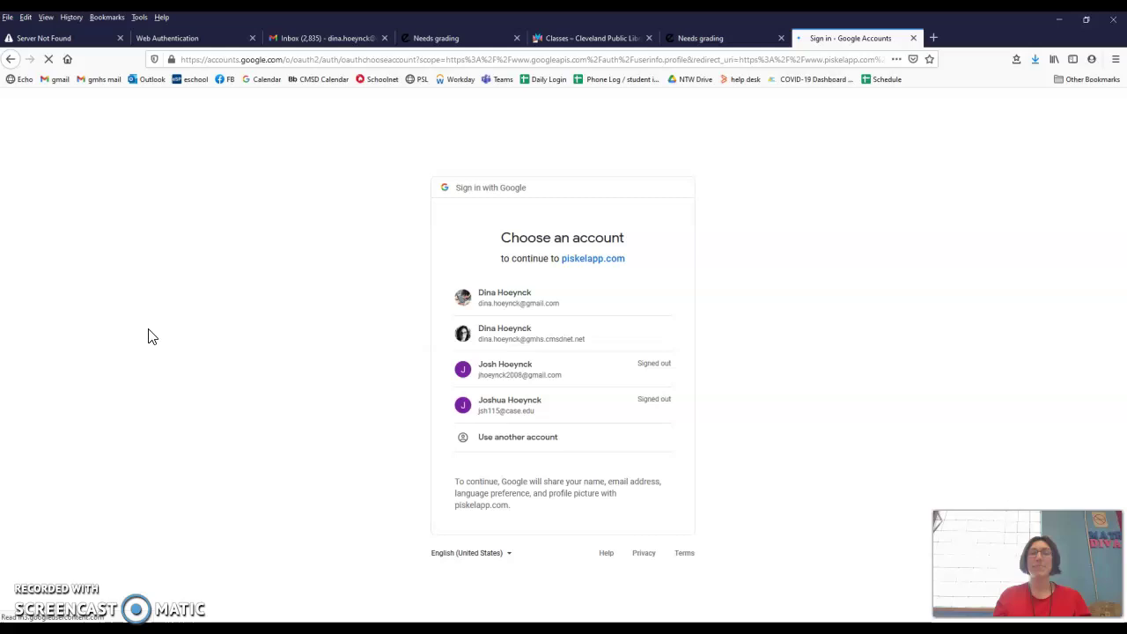
left_click(539, 338)
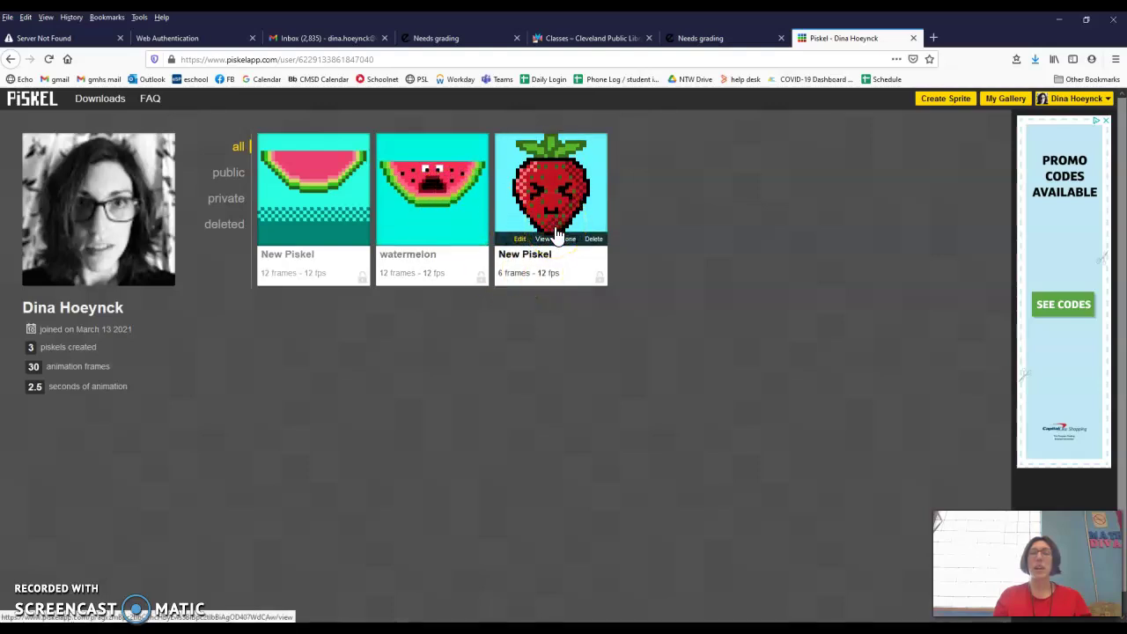
- Create a new untitled sprite with an empty single-frame, single-layer canvas
left_click(947, 101)
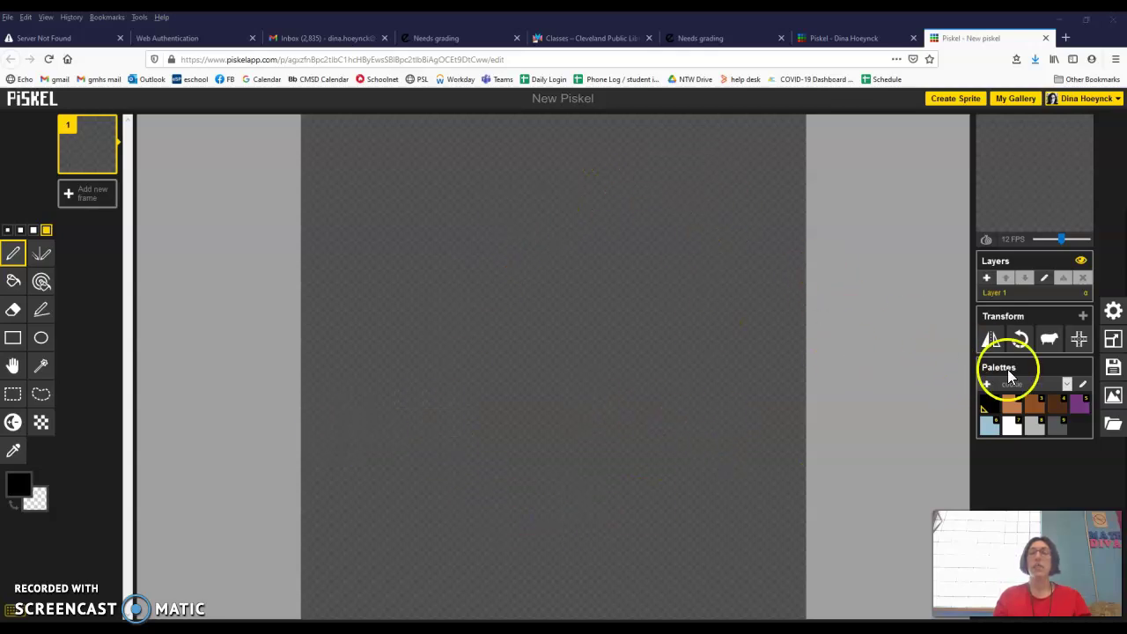
left_click(1111, 341)
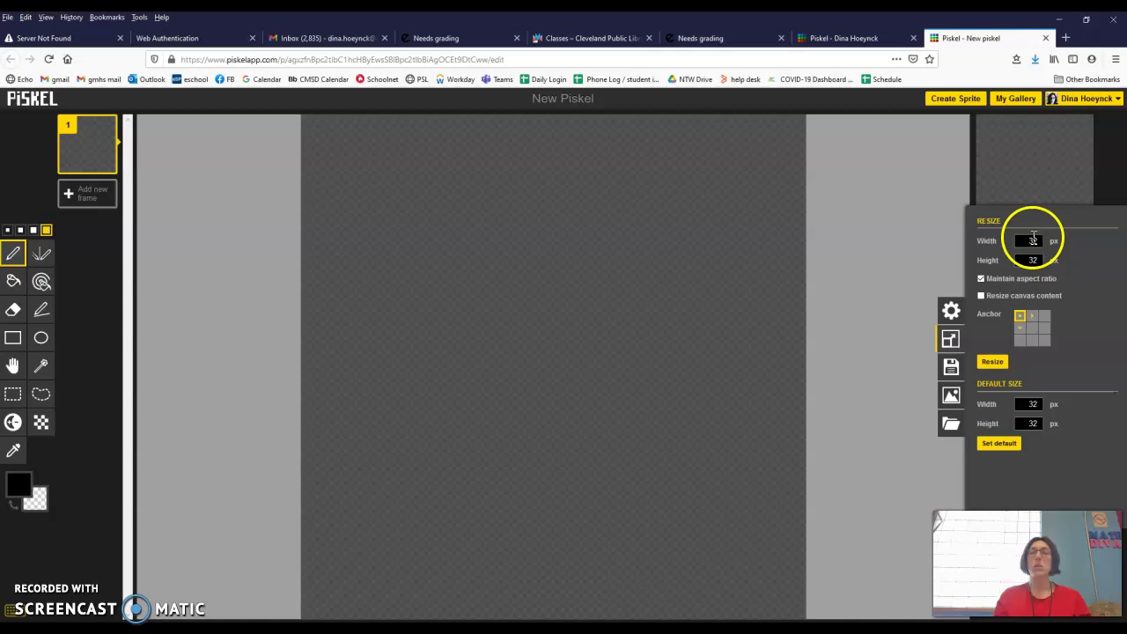
left_click(949, 342)
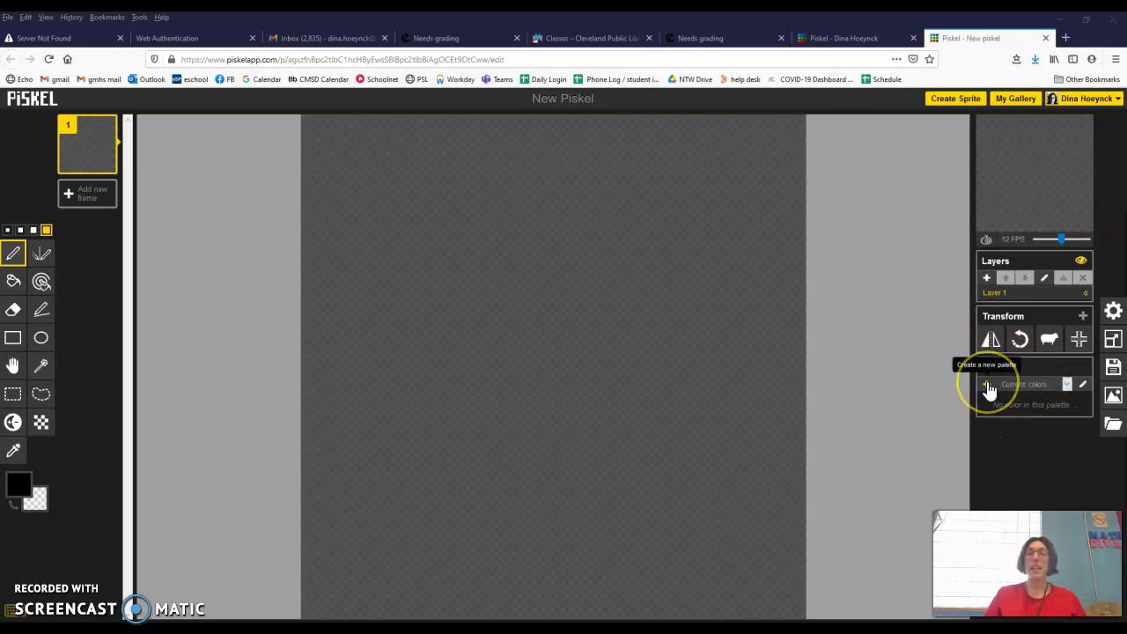
- Create a new palette and add dark green, light green, blue, white and purple swatches
left_click(986, 383)
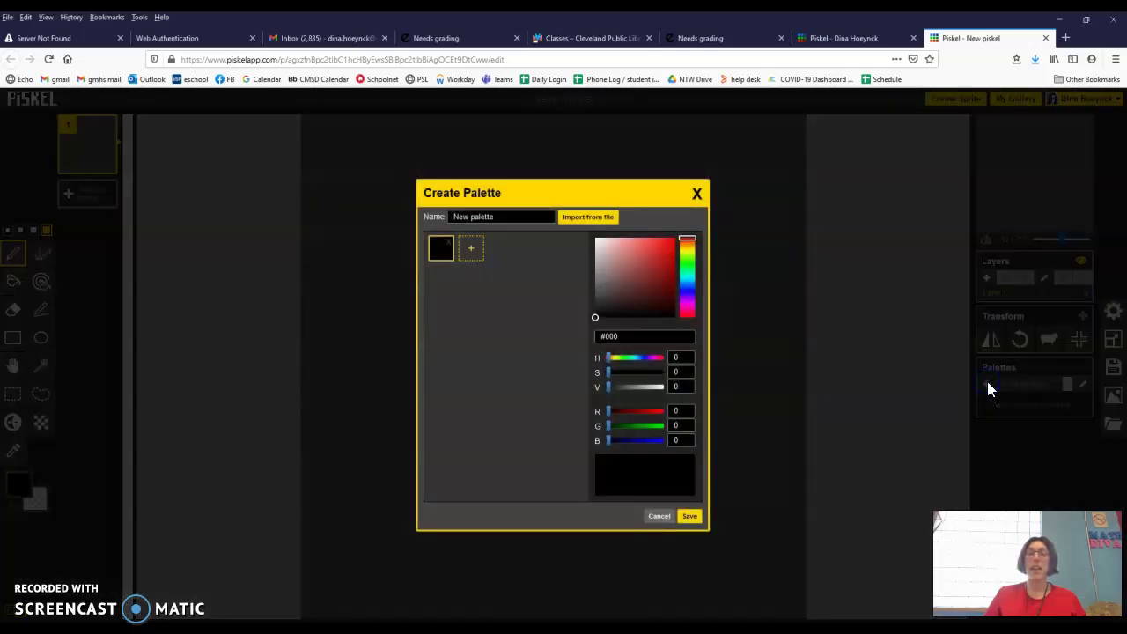
mouse_move(441, 259)
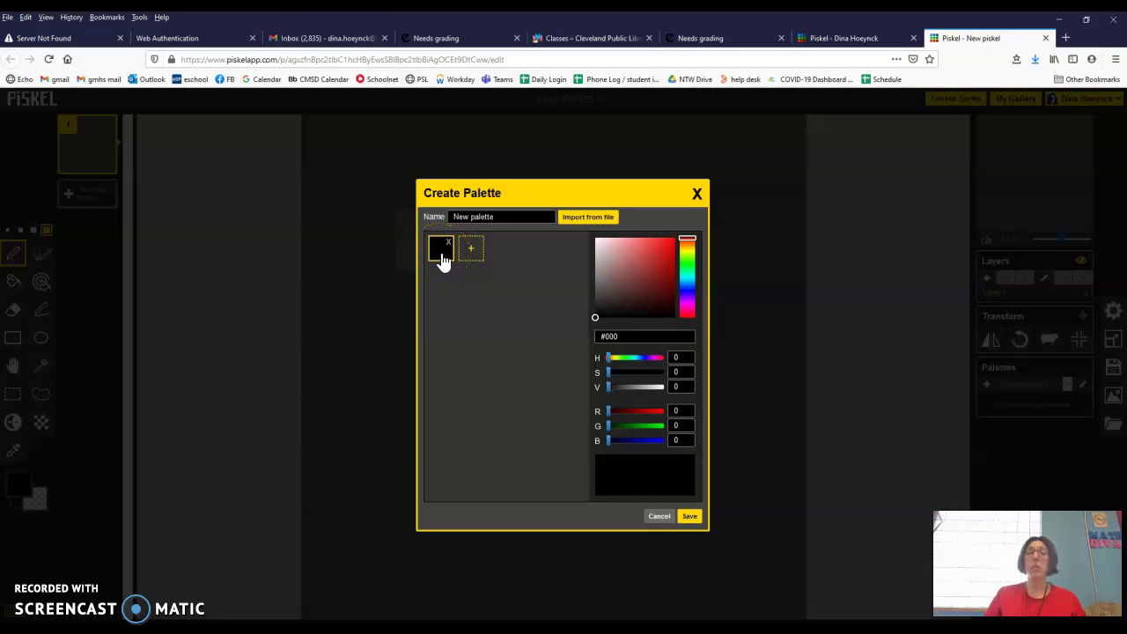
left_click(471, 250)
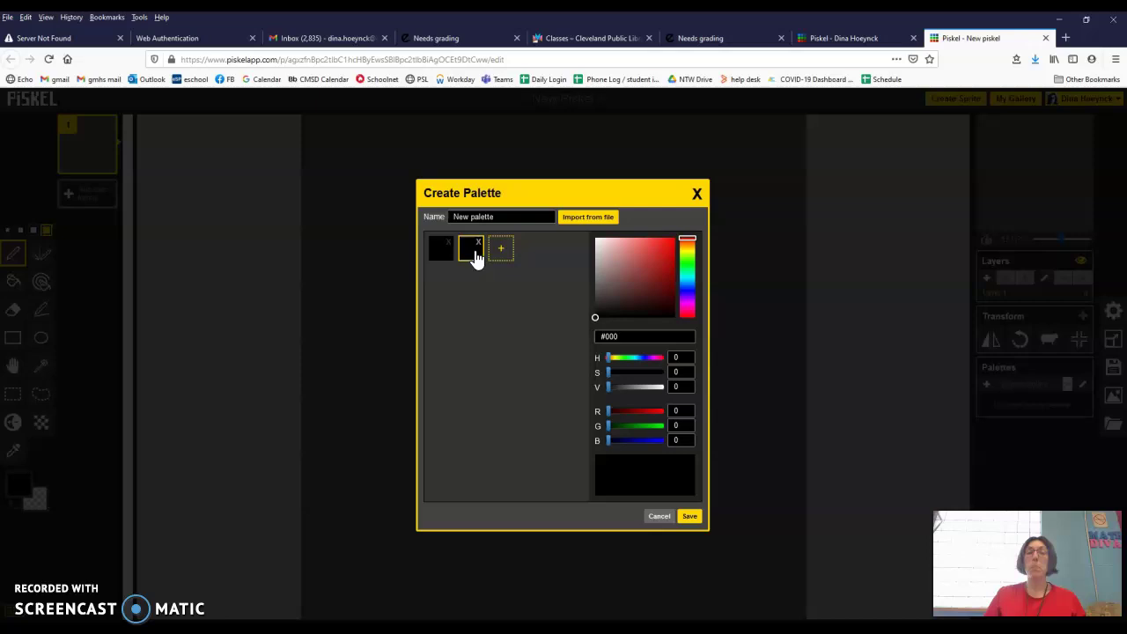
left_click(686, 261)
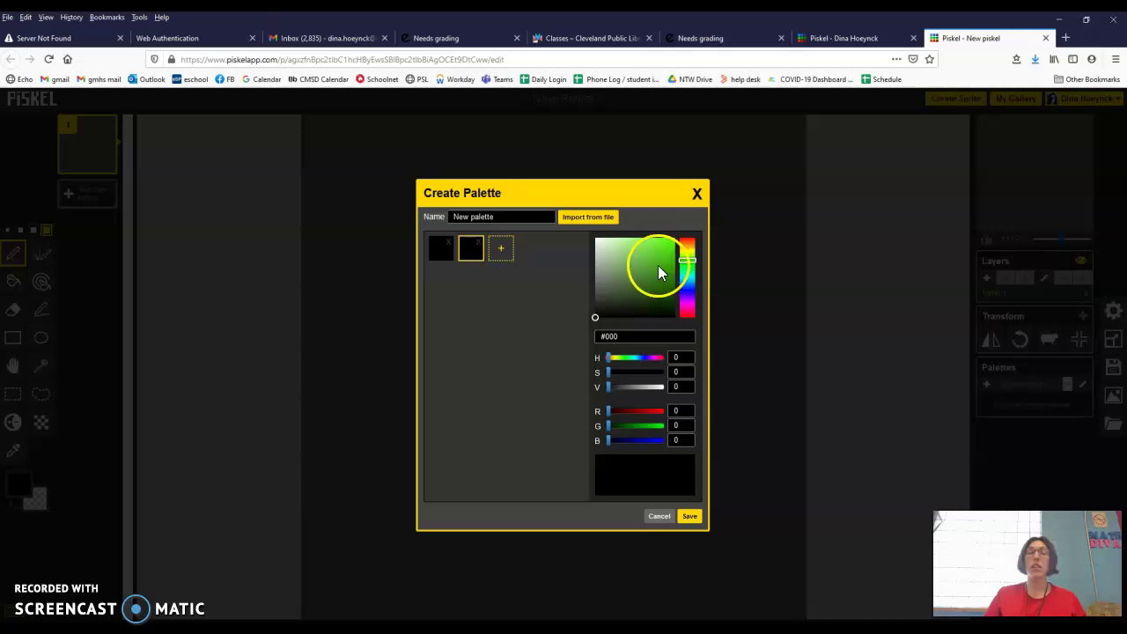
left_click_drag(660, 264, 663, 277)
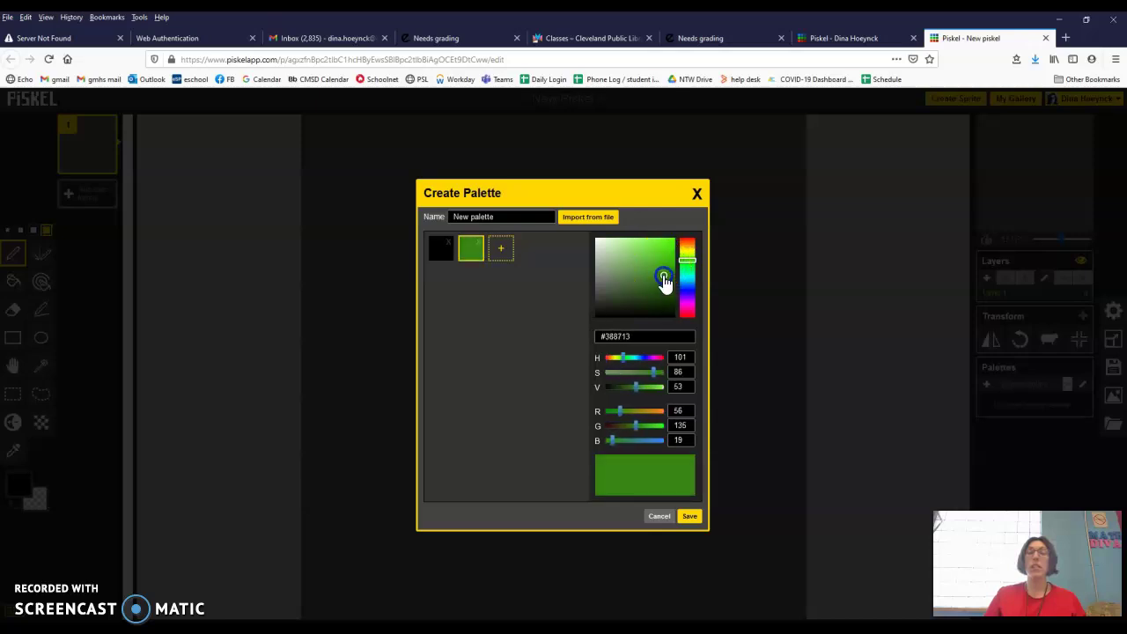
left_click(500, 249)
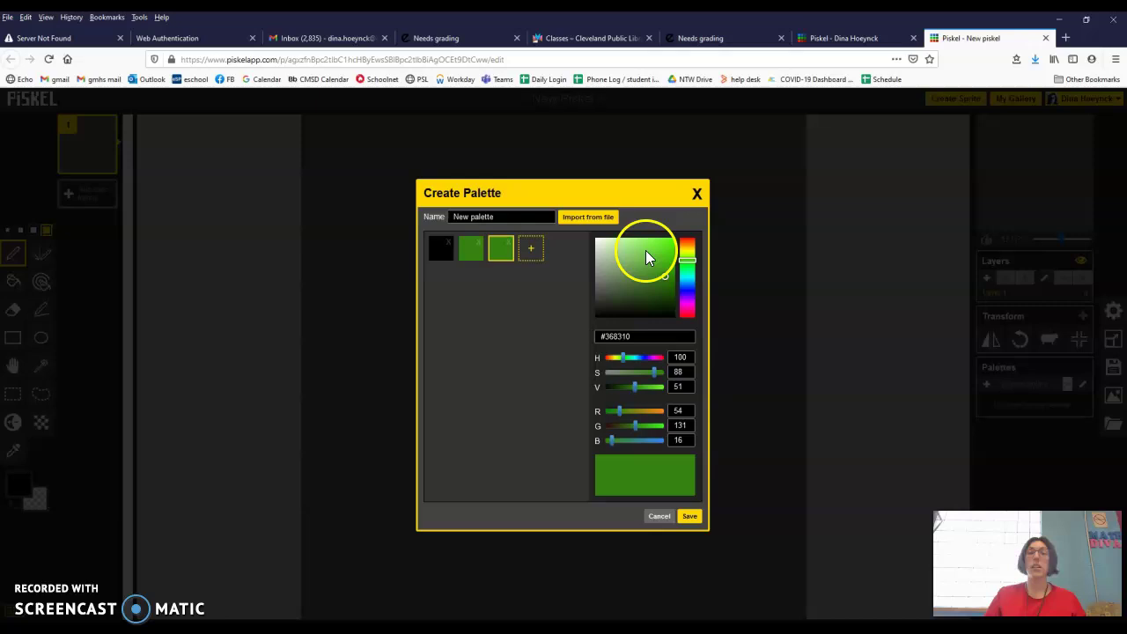
left_click_drag(645, 250, 634, 245)
left_click(531, 249)
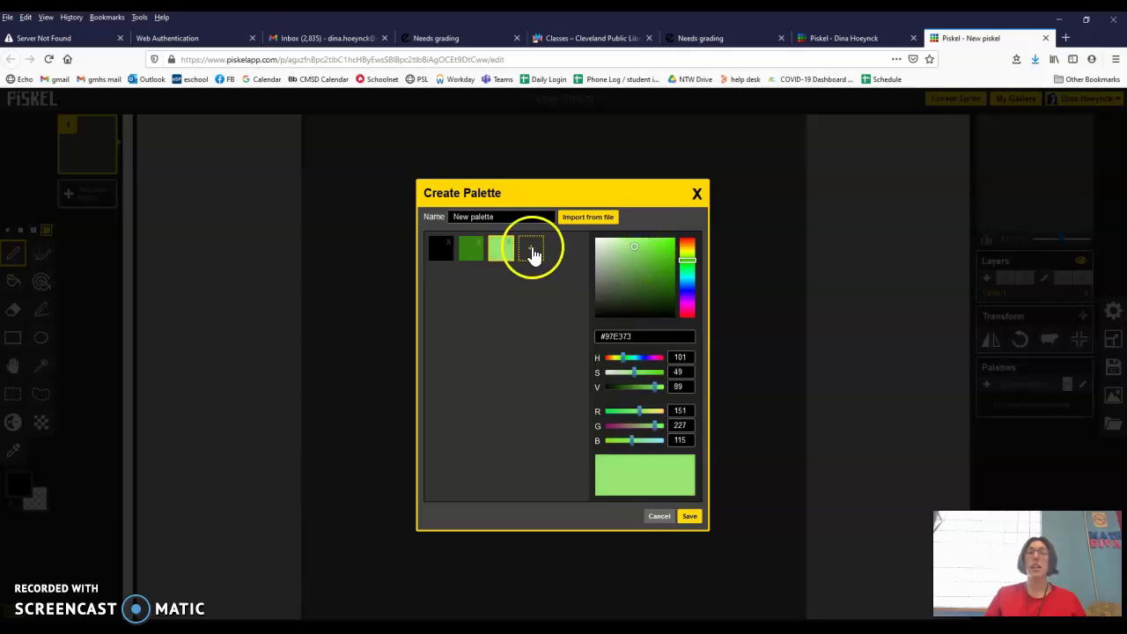
left_click_drag(688, 266, 692, 293)
left_click(471, 244)
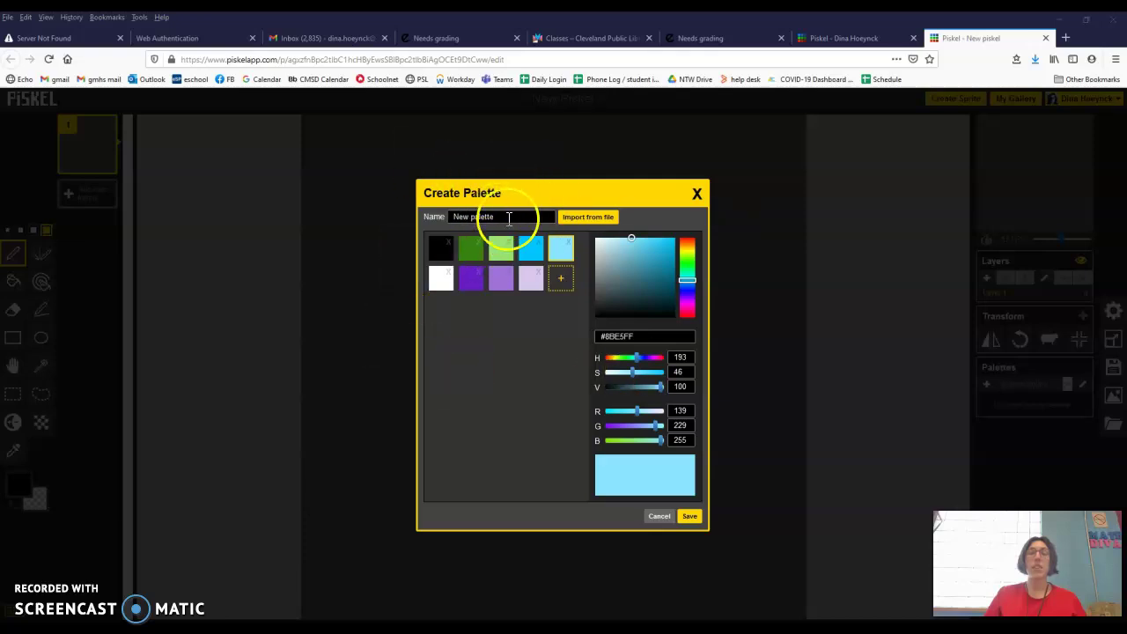
- Rename the new palette to 'fish' and save it
left_click(436, 213)
left_click_drag(435, 213, 483, 217)
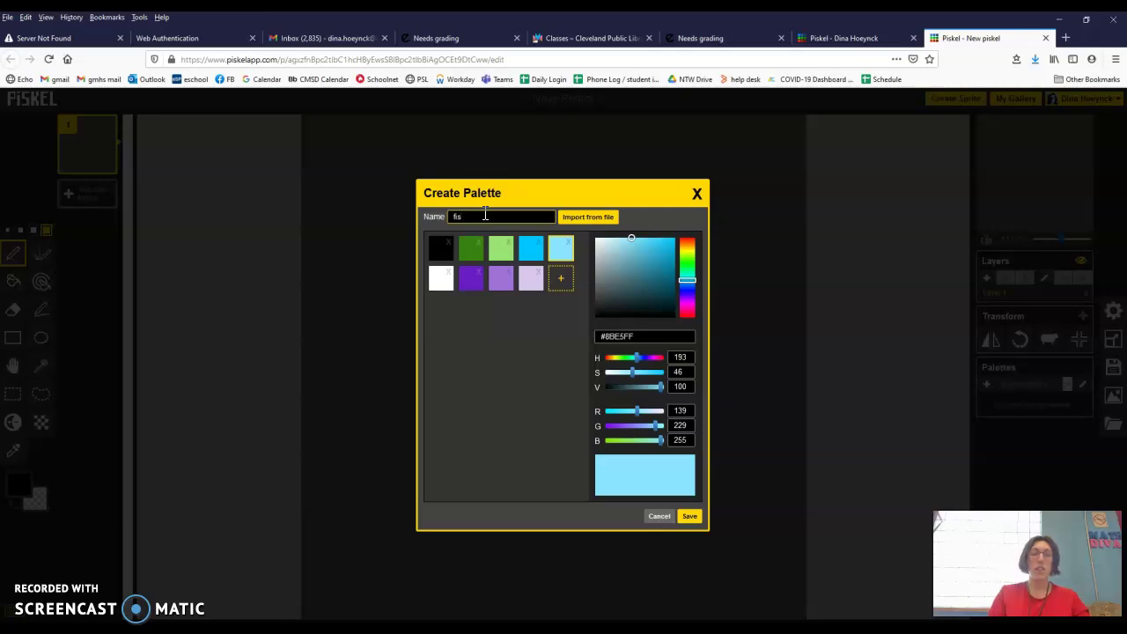
left_click(691, 517)
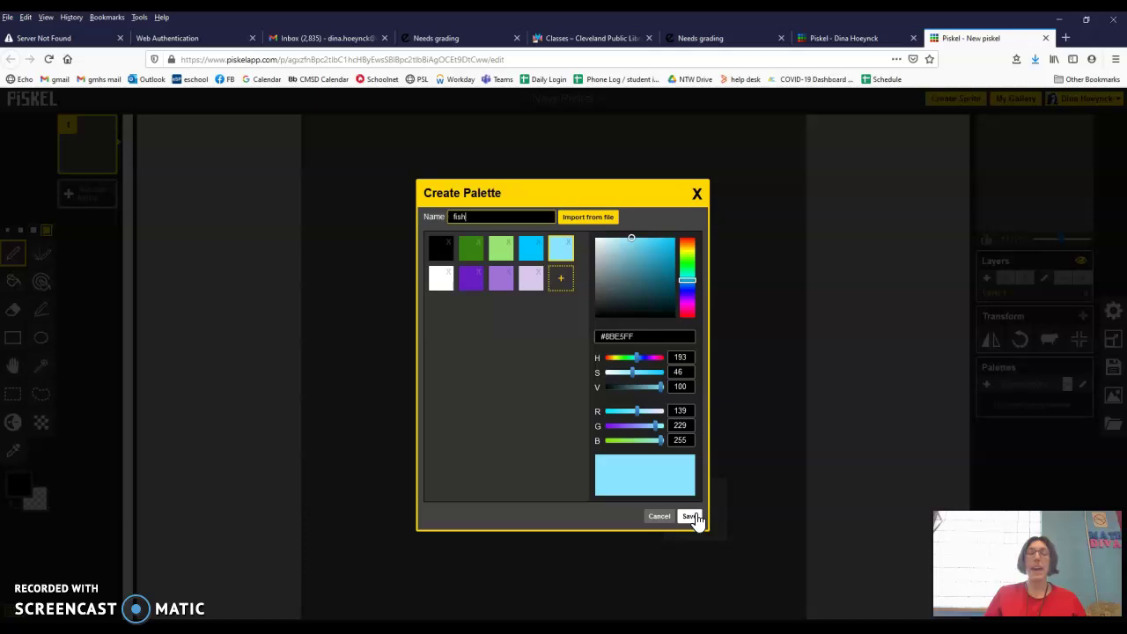
- Close the palette dialog and fill the whole canvas with cyan using the Paint Bucket
left_click(691, 517)
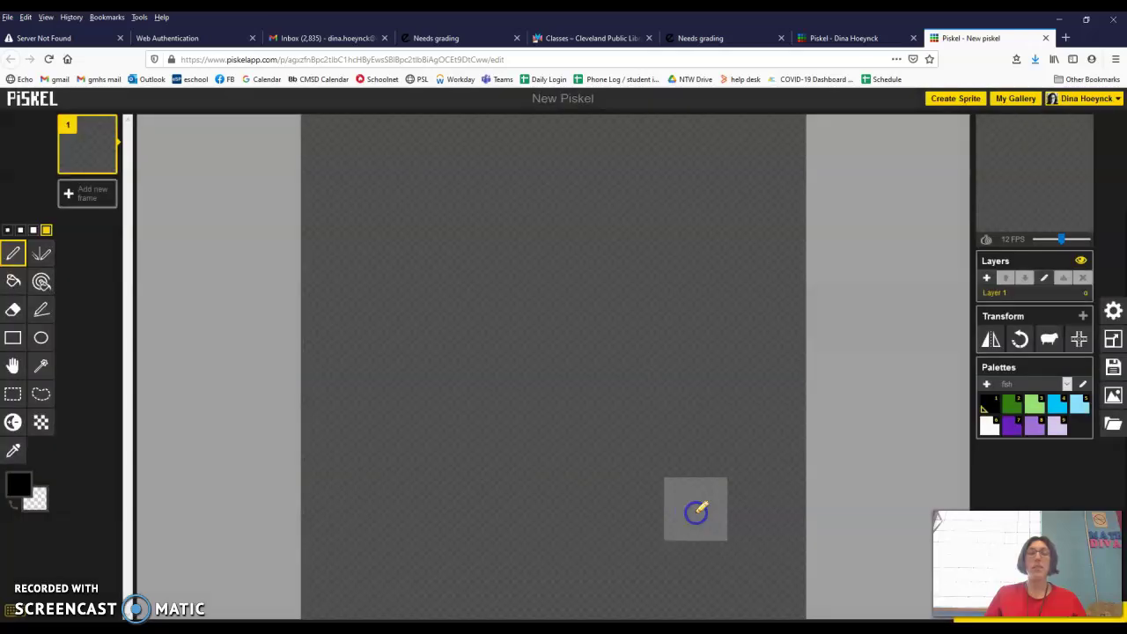
left_click(31, 605)
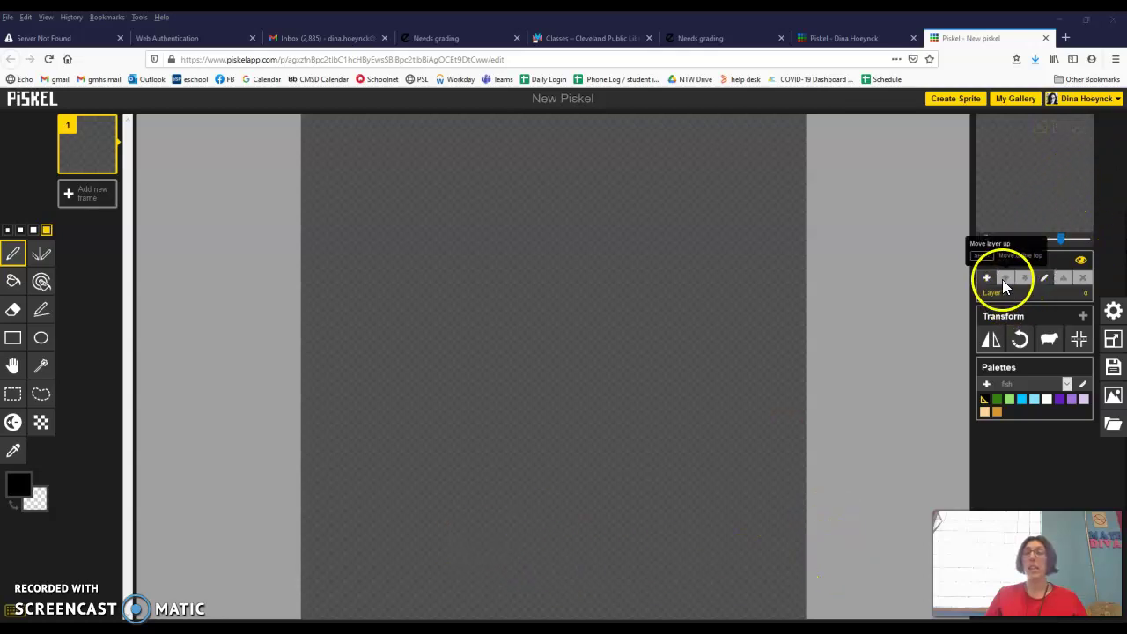
left_click(12, 281)
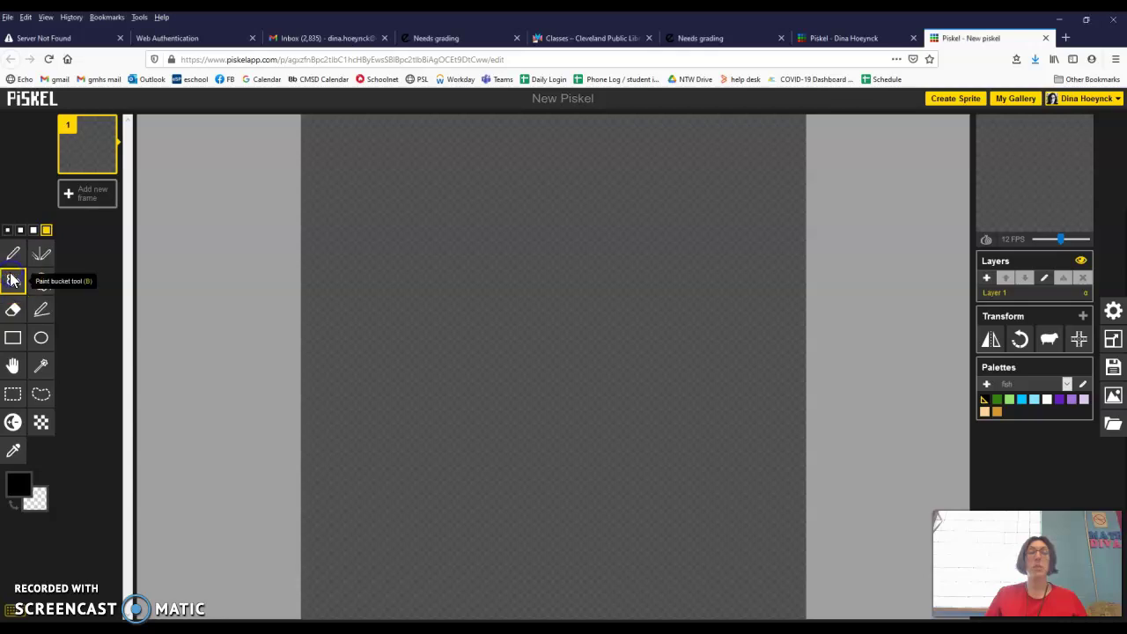
left_click(1022, 401)
left_click(459, 277)
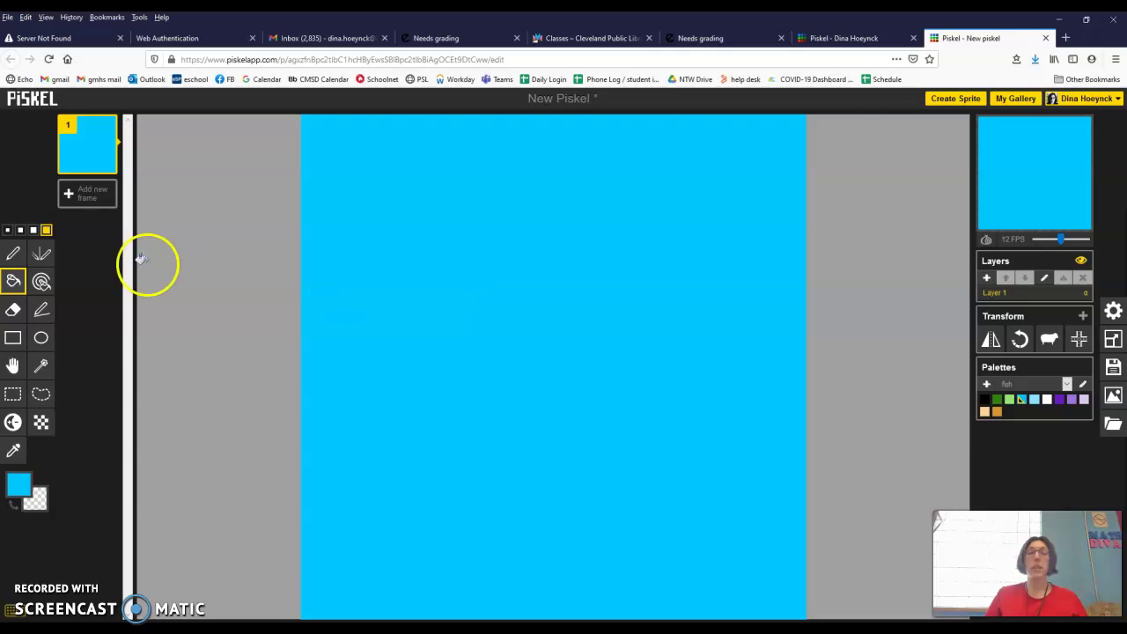
- Draw two plus-shaped light-blue bubbles with a 1-pixel pen
left_click(15, 254)
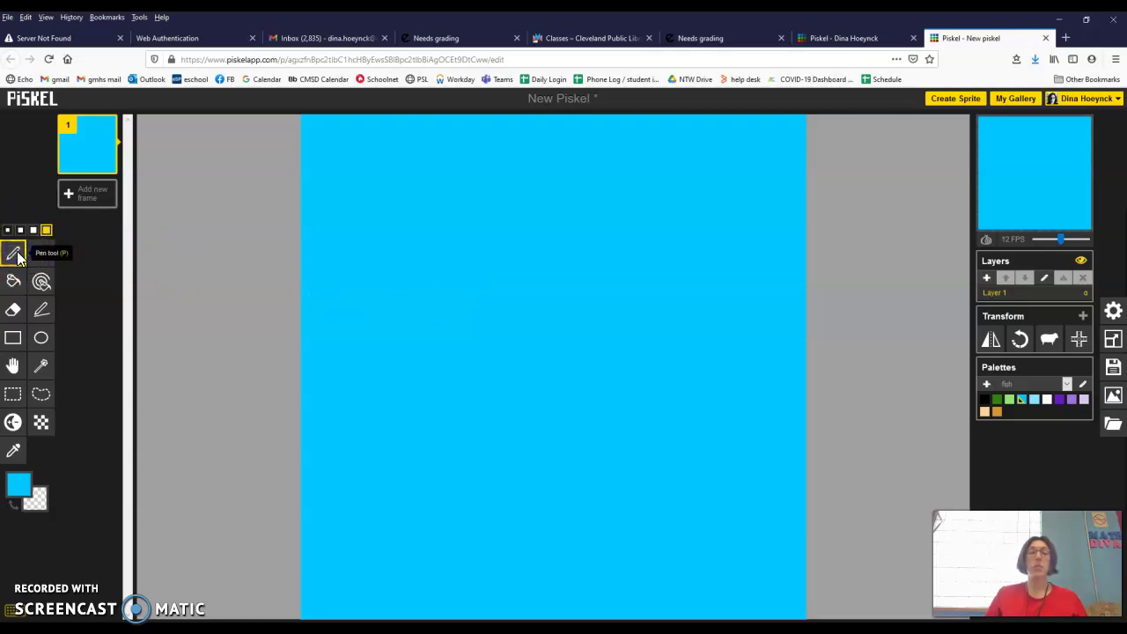
left_click(1035, 402)
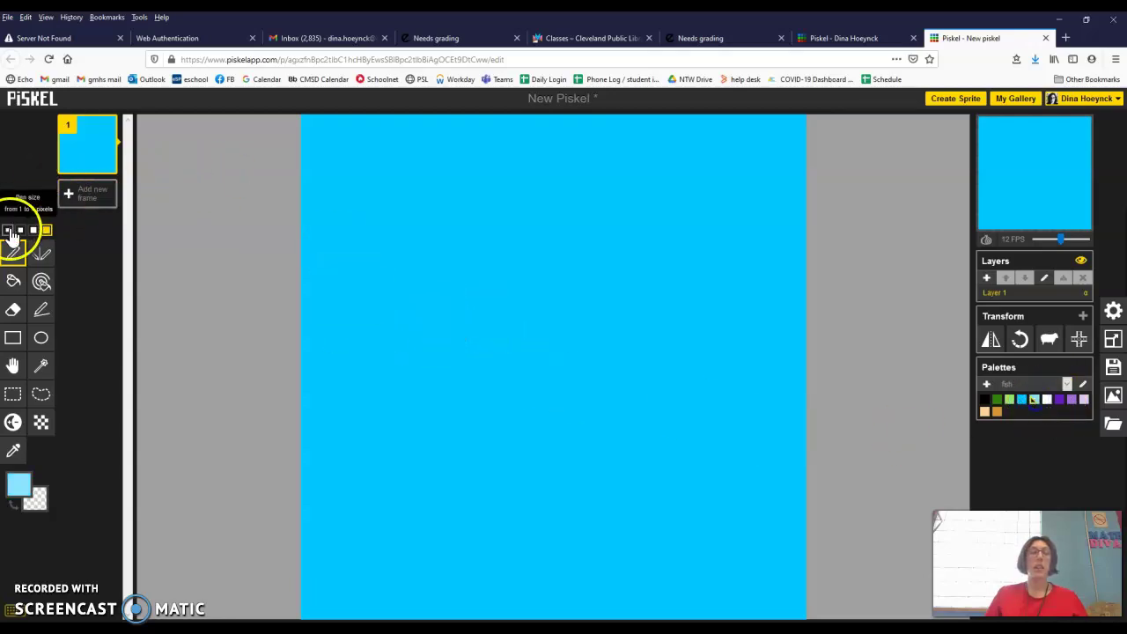
left_click(8, 231)
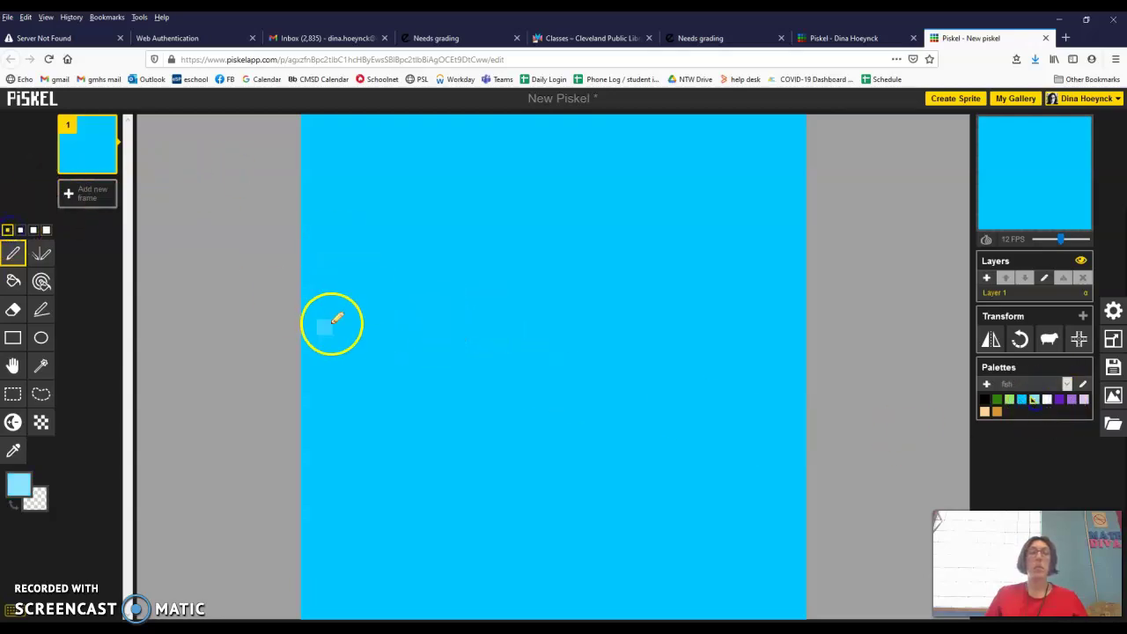
left_click(390, 324)
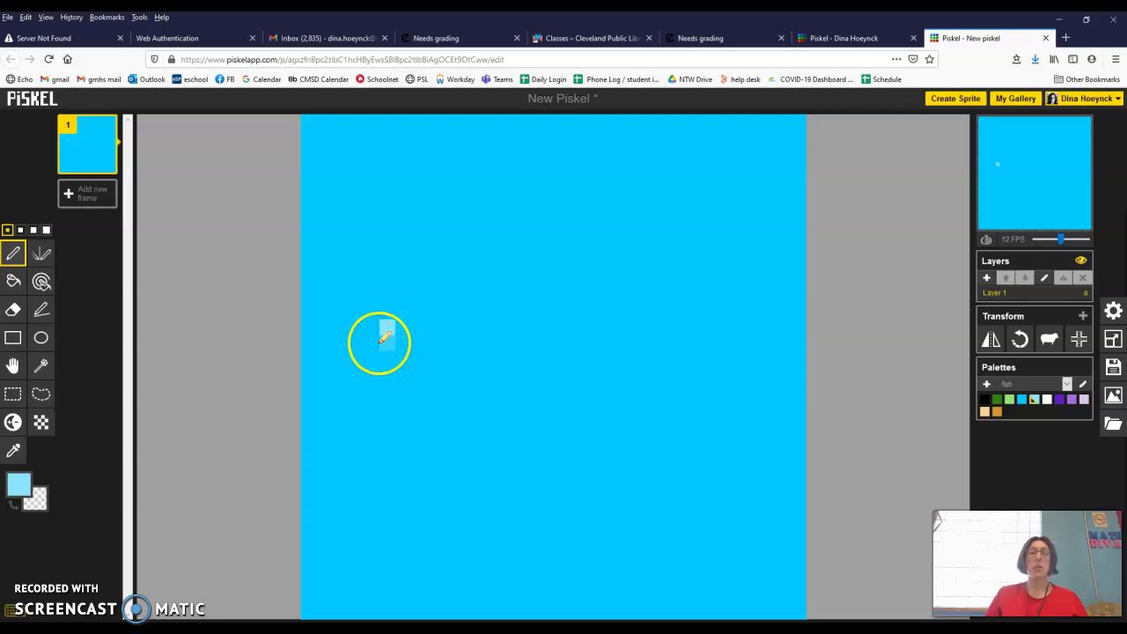
left_click(374, 345)
left_click(387, 343)
left_click(387, 359)
left_click(403, 343)
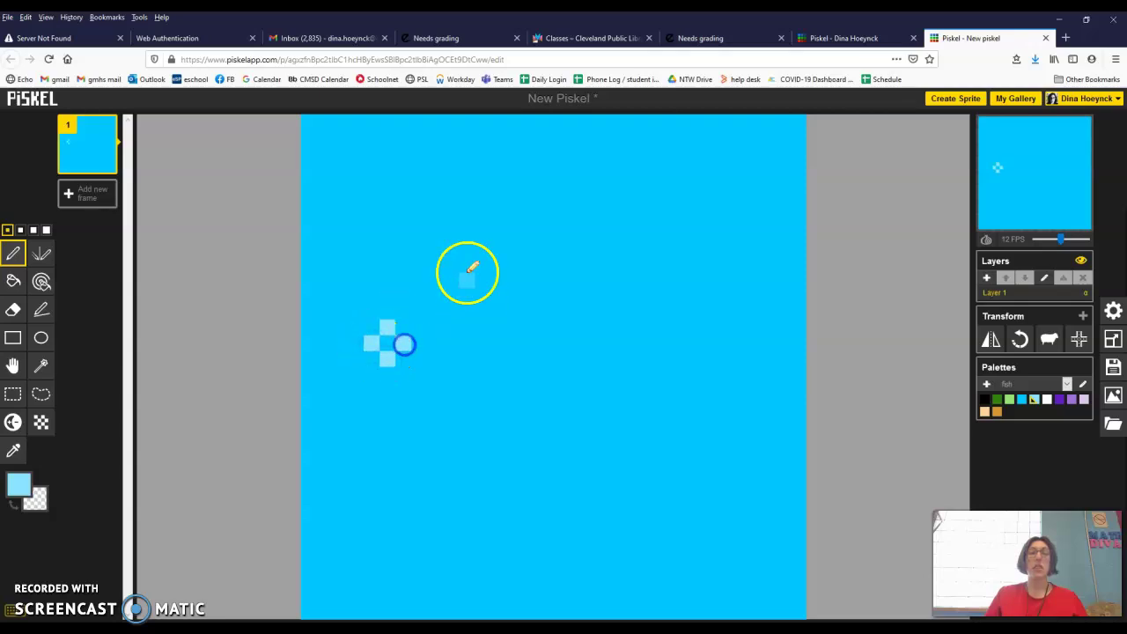
left_click(450, 248)
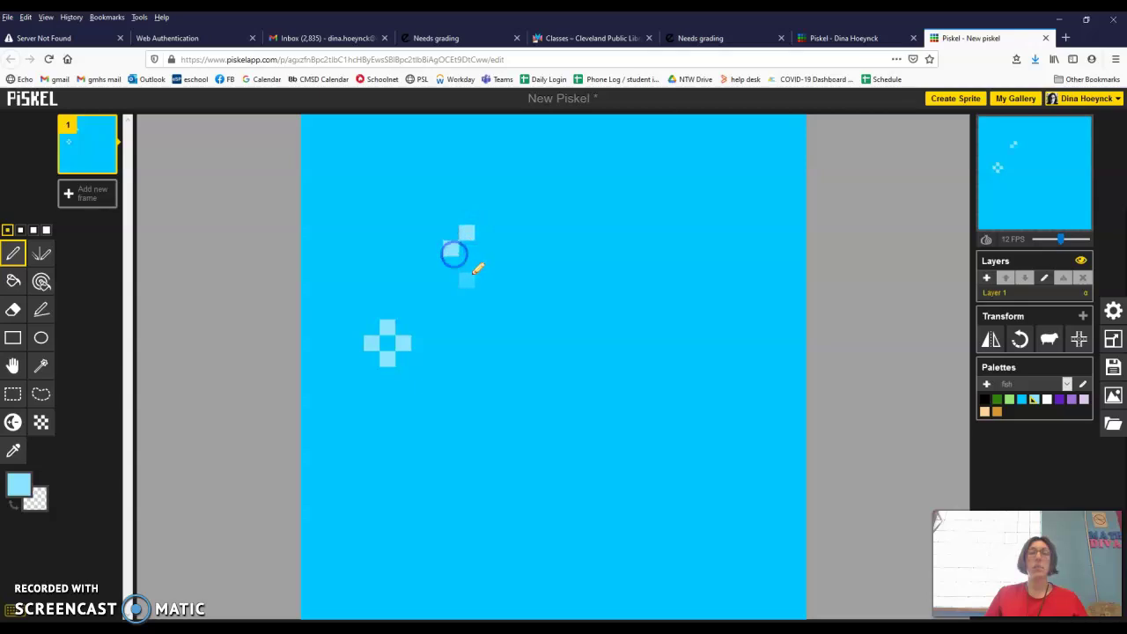
left_click(472, 265)
left_click(466, 249)
left_click(482, 248)
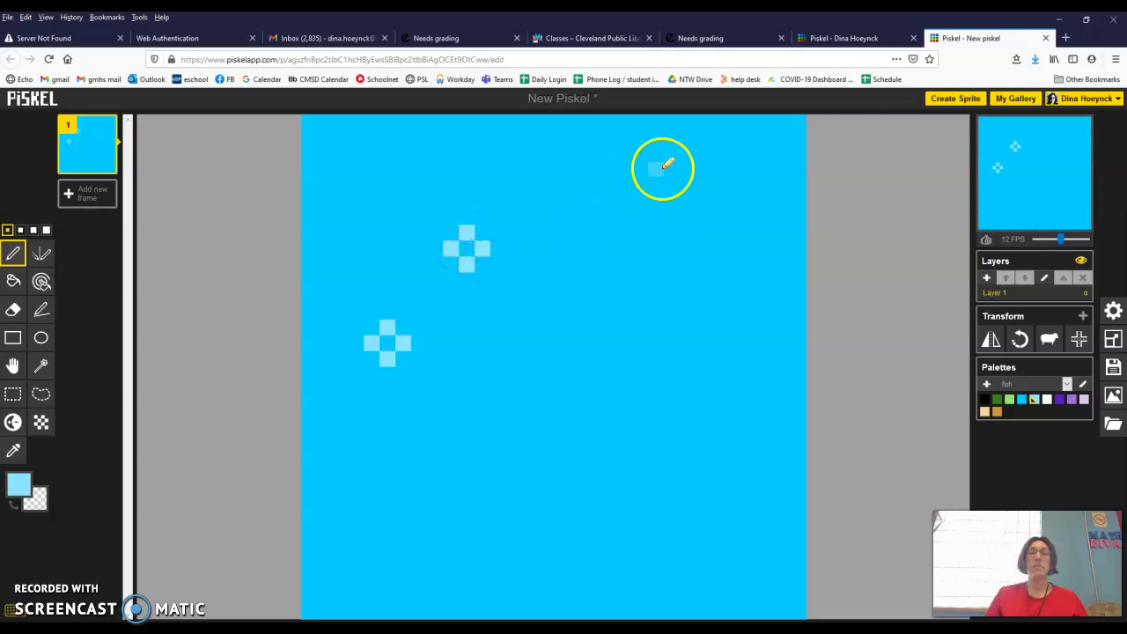
- Erase the upper bubble with a 4-pixel eraser and fill the gap light blue
left_click(13, 309)
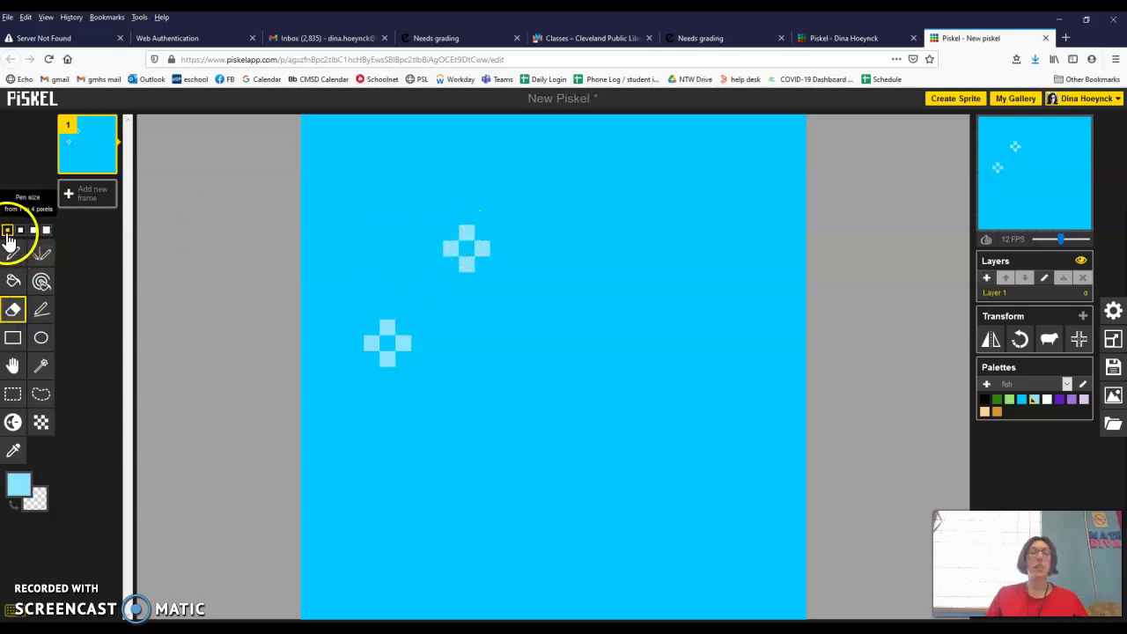
left_click(46, 231)
left_click(482, 252)
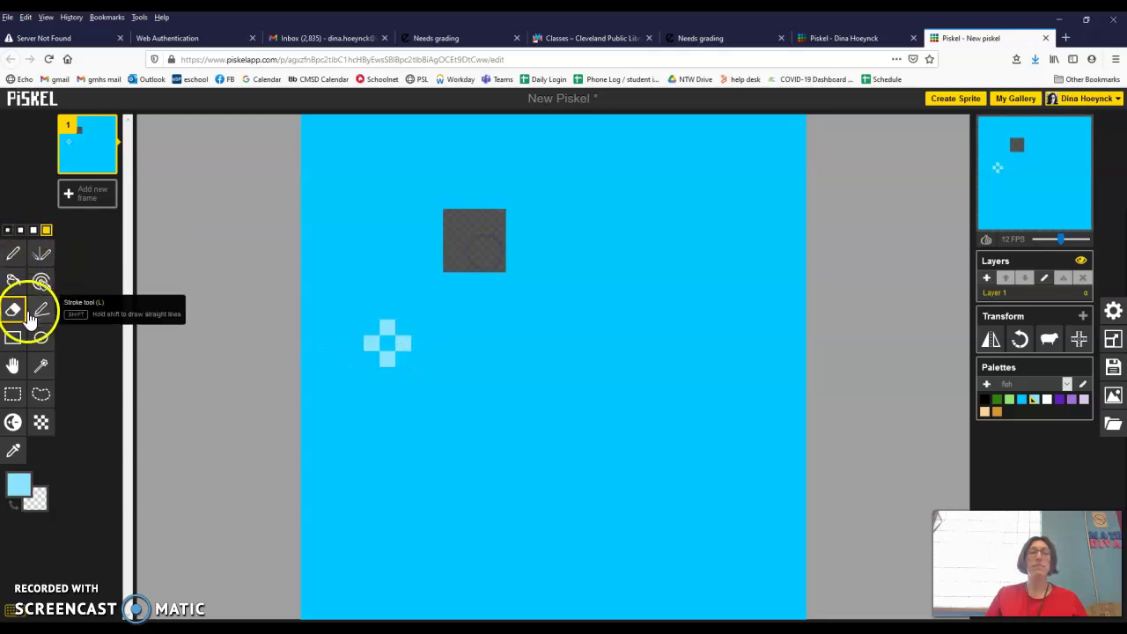
left_click(13, 281)
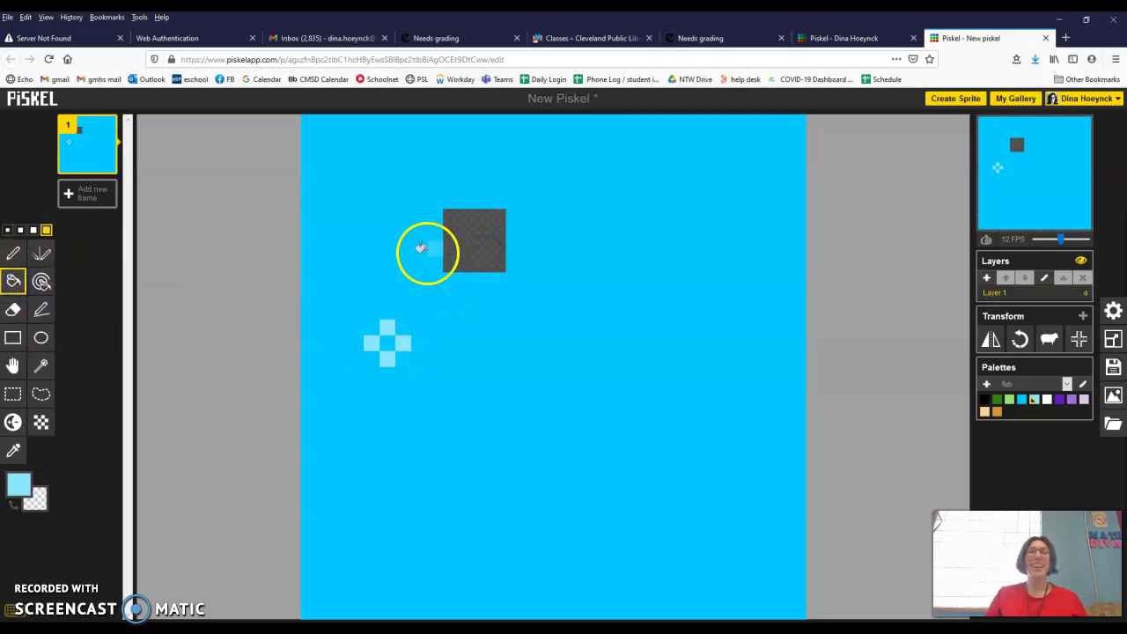
left_click(454, 250)
- Fill every leftover light-blue square with cyan so the canvas is solid cyan
left_click(12, 505)
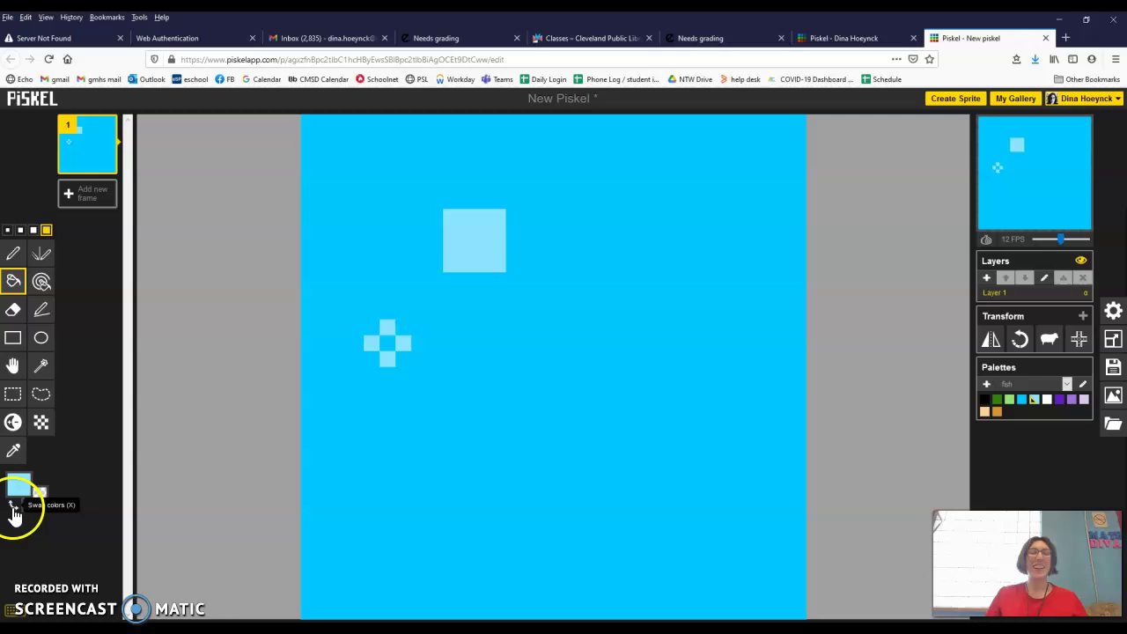
left_click(1021, 398)
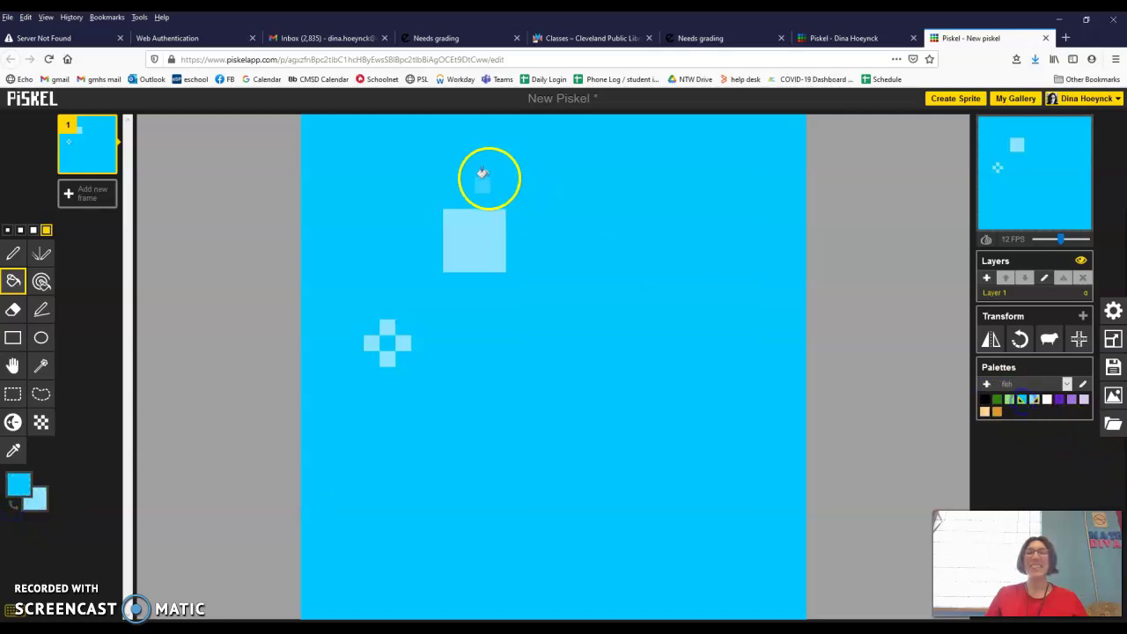
left_click(482, 261)
left_click(425, 312)
left_click(390, 329)
left_click(410, 344)
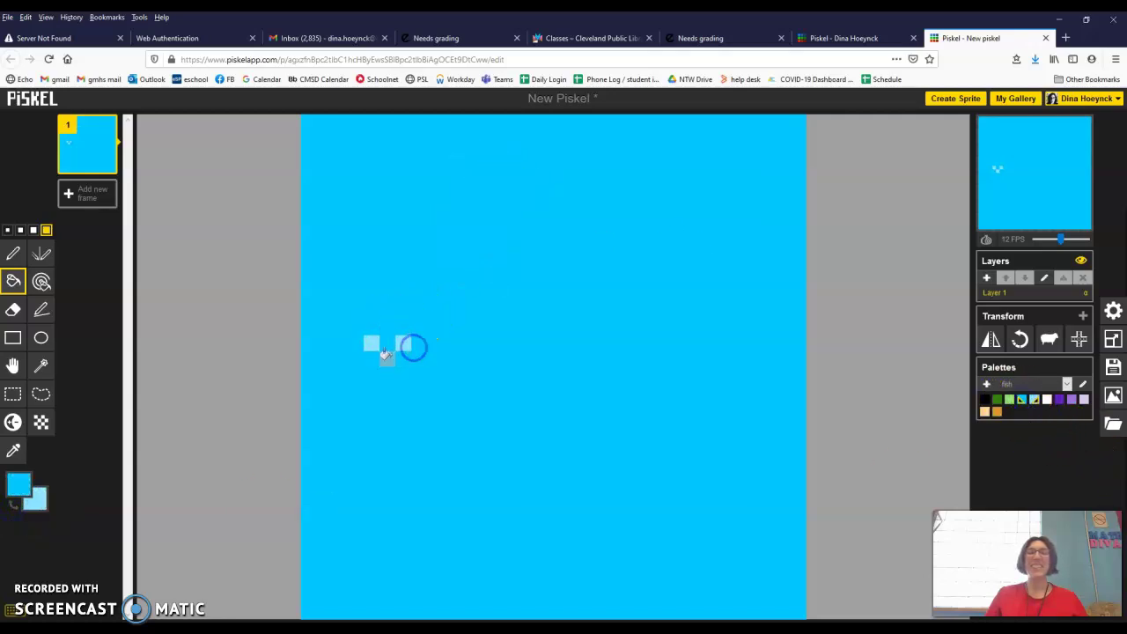
left_click(390, 359)
left_click(369, 344)
left_click(402, 340)
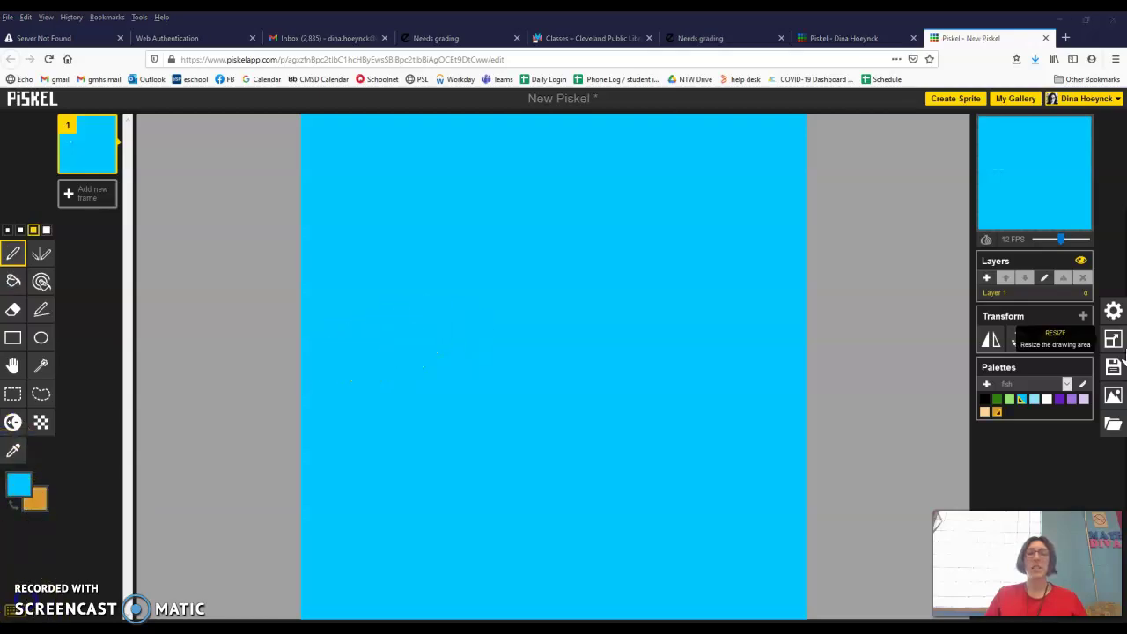
- Rename Layer 1 to water and add a new layer above it named sand
double_click(1019, 293)
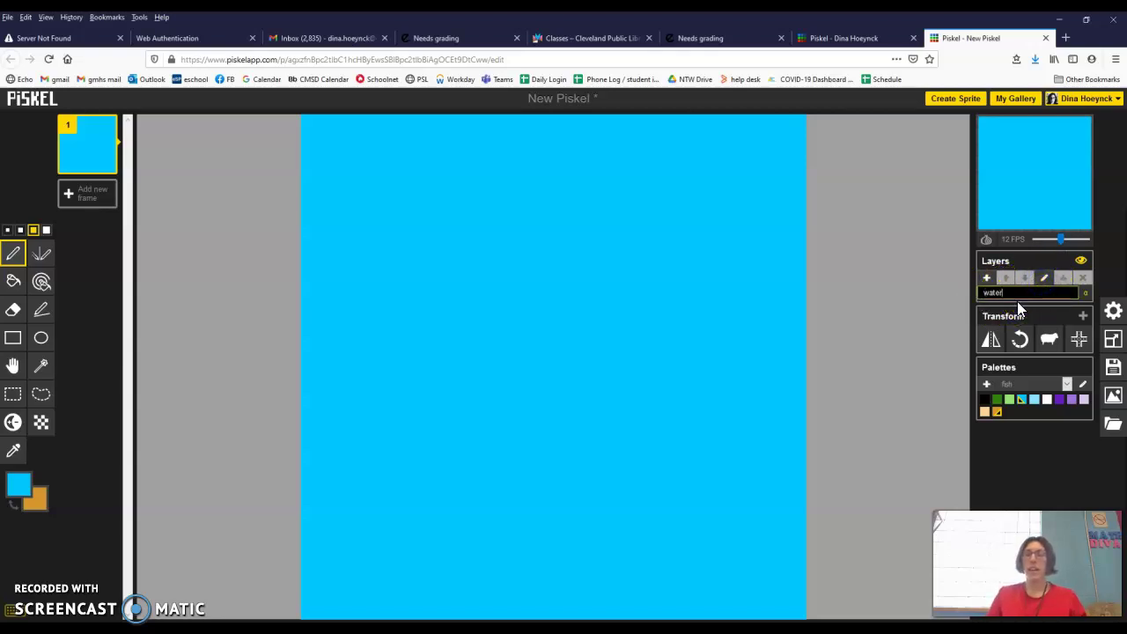
key("Return")
left_click(986, 280)
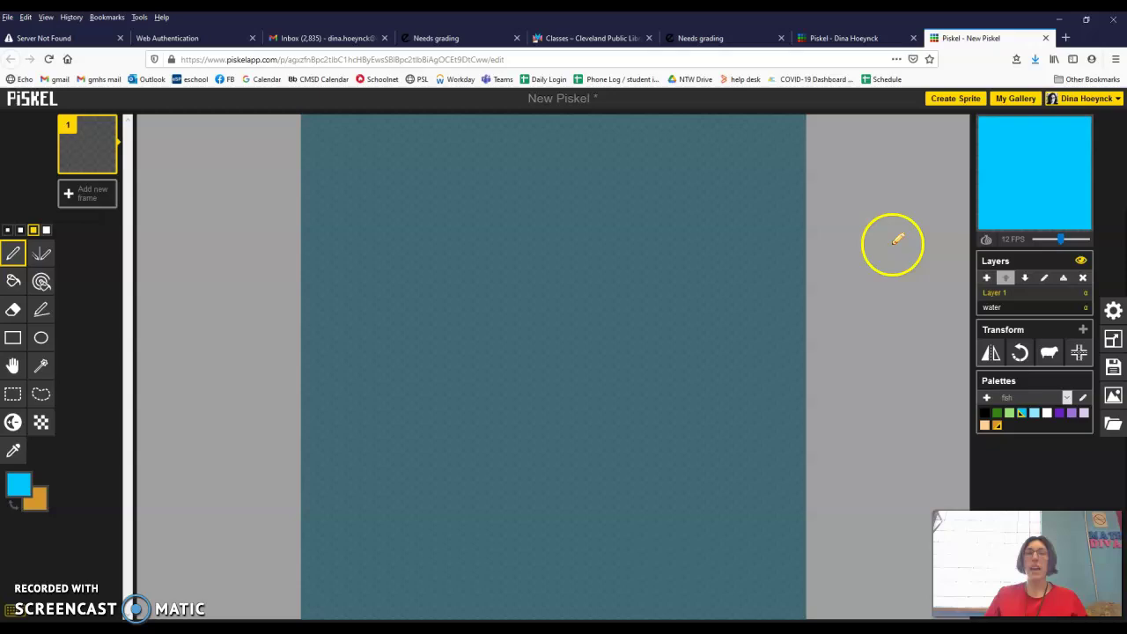
left_click(1026, 308)
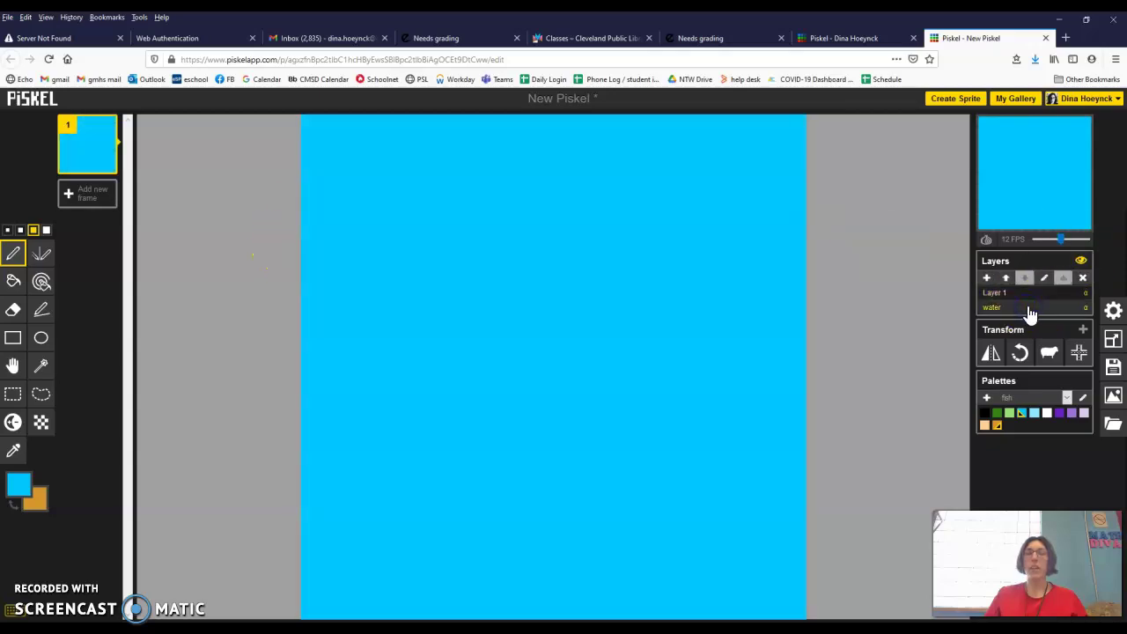
left_click(1028, 294)
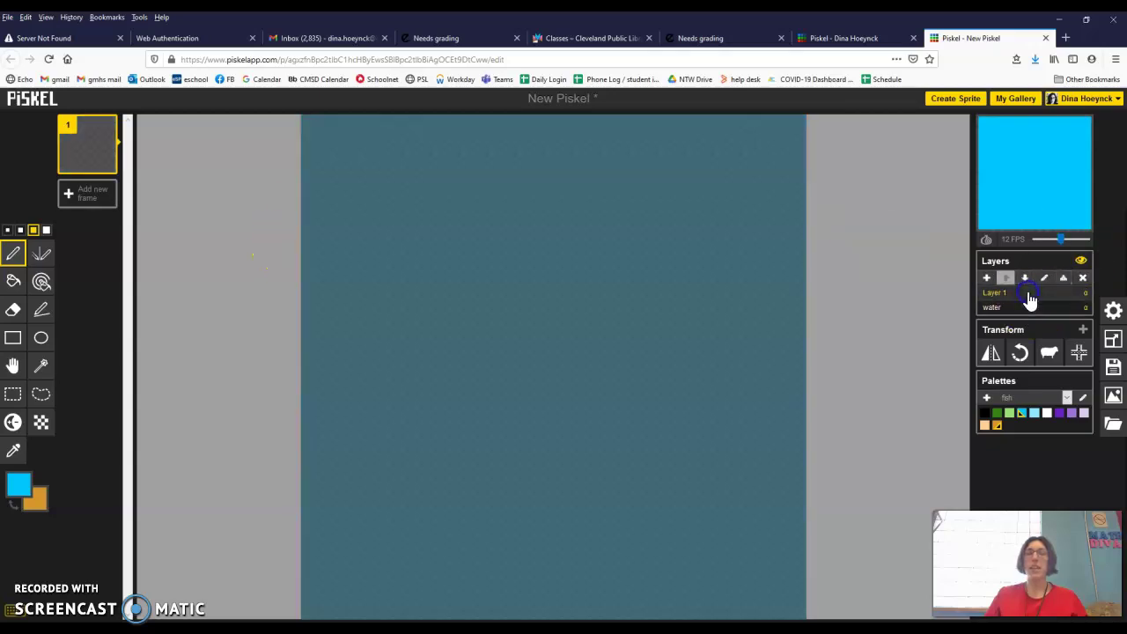
left_click(1042, 277)
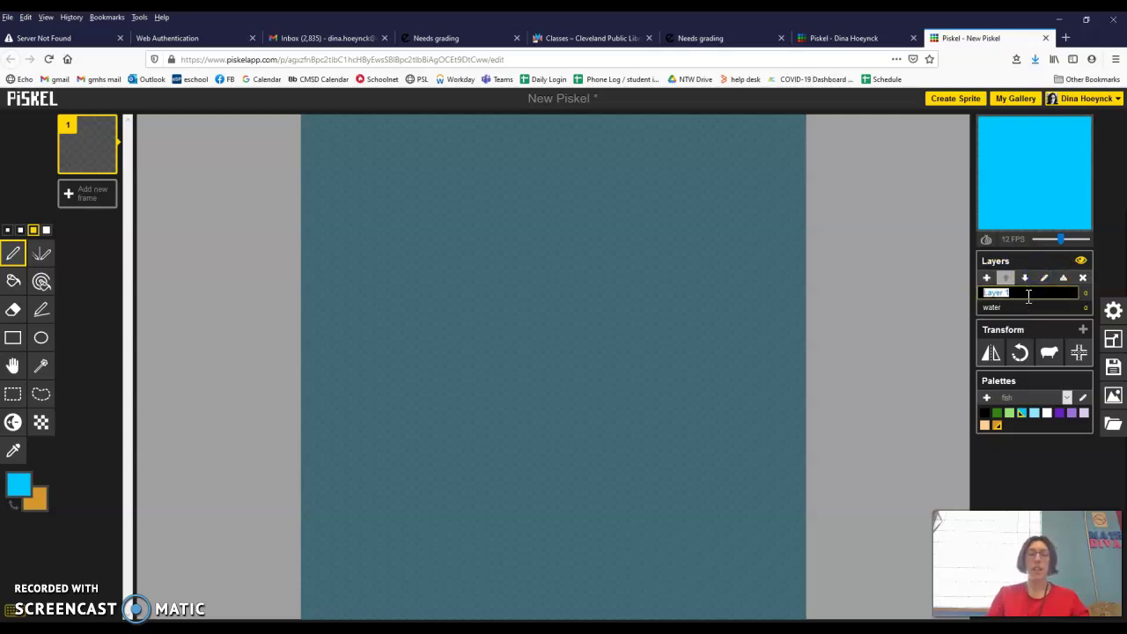
key("Return")
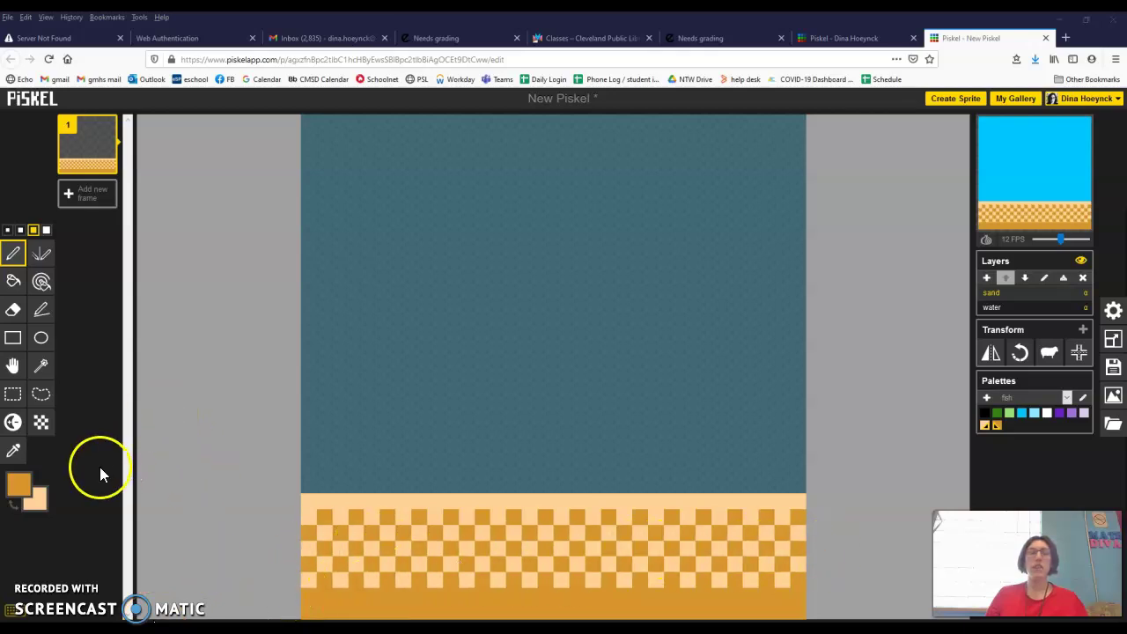
- Try two dithered test strokes with the dithering tool, then undo both
left_click(41, 425)
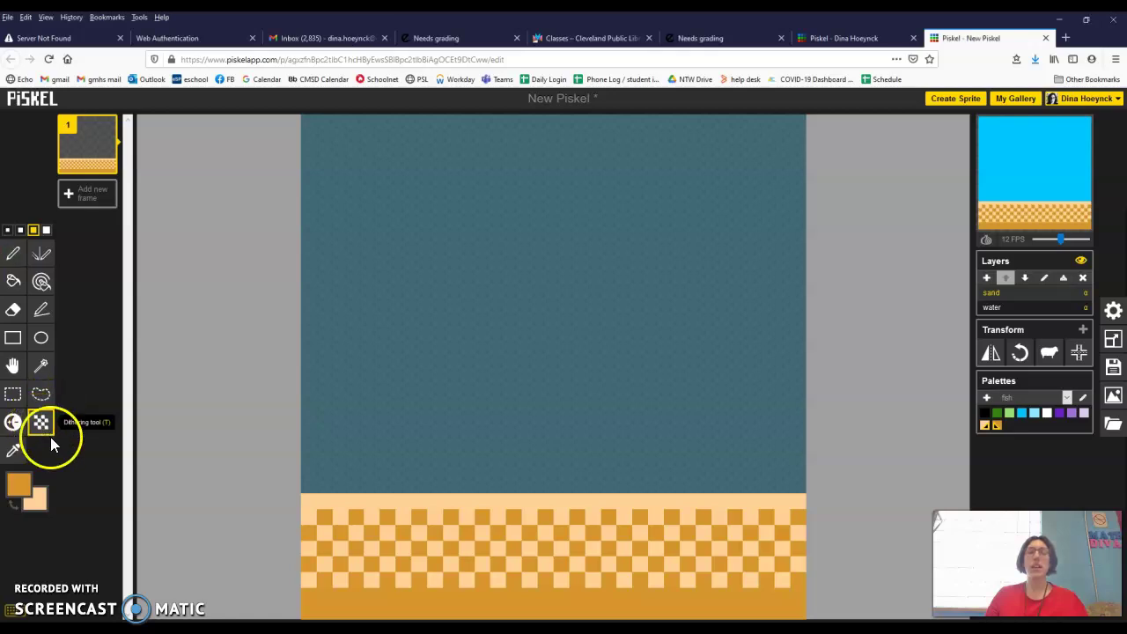
mouse_move(403, 213)
left_mouse_down()
mouse_move(454, 312)
mouse_move(551, 242)
mouse_move(478, 284)
left_mouse_up()
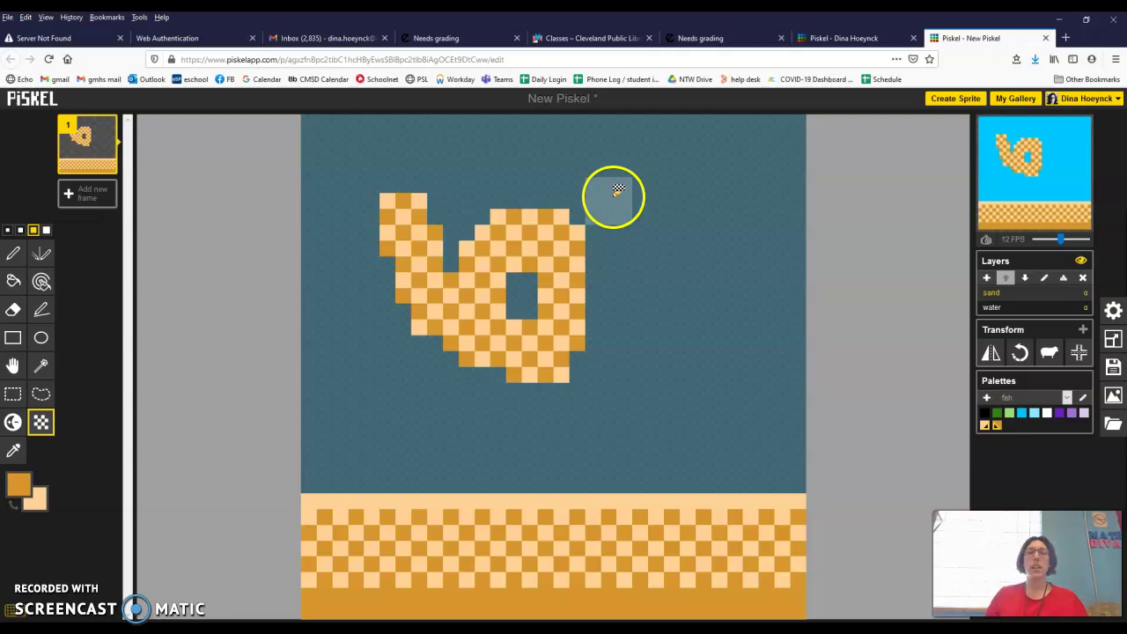
left_click_drag(618, 190, 727, 422)
key("ctrl+z")
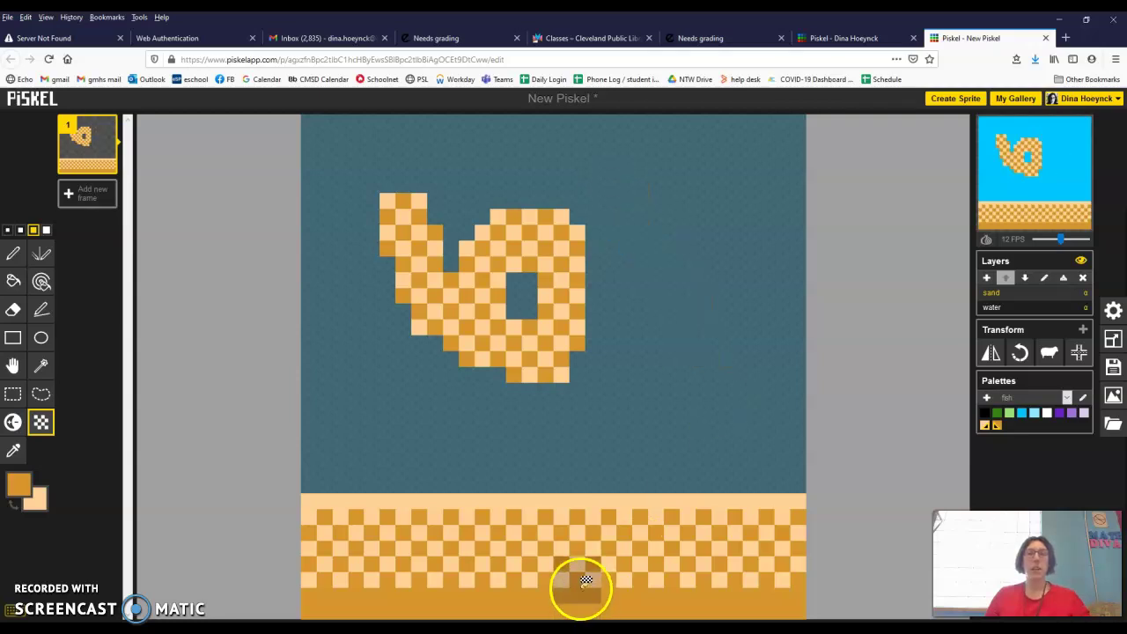
key("ctrl+z")
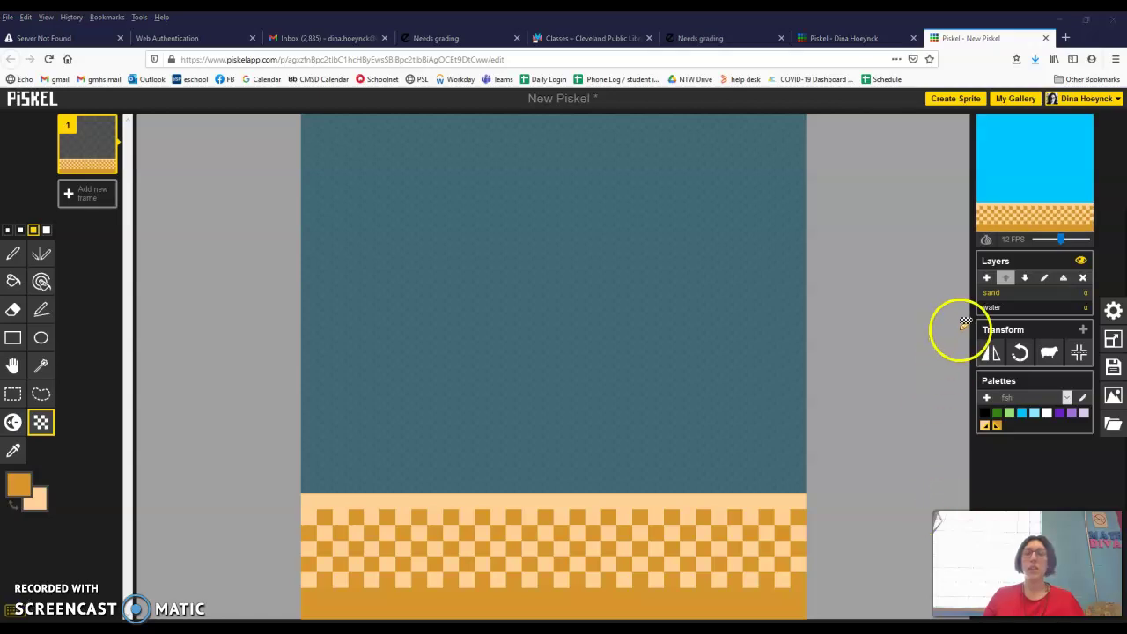
- Add two new layers above sand and rename the first one seaweed
left_click(987, 280)
left_click(1044, 277)
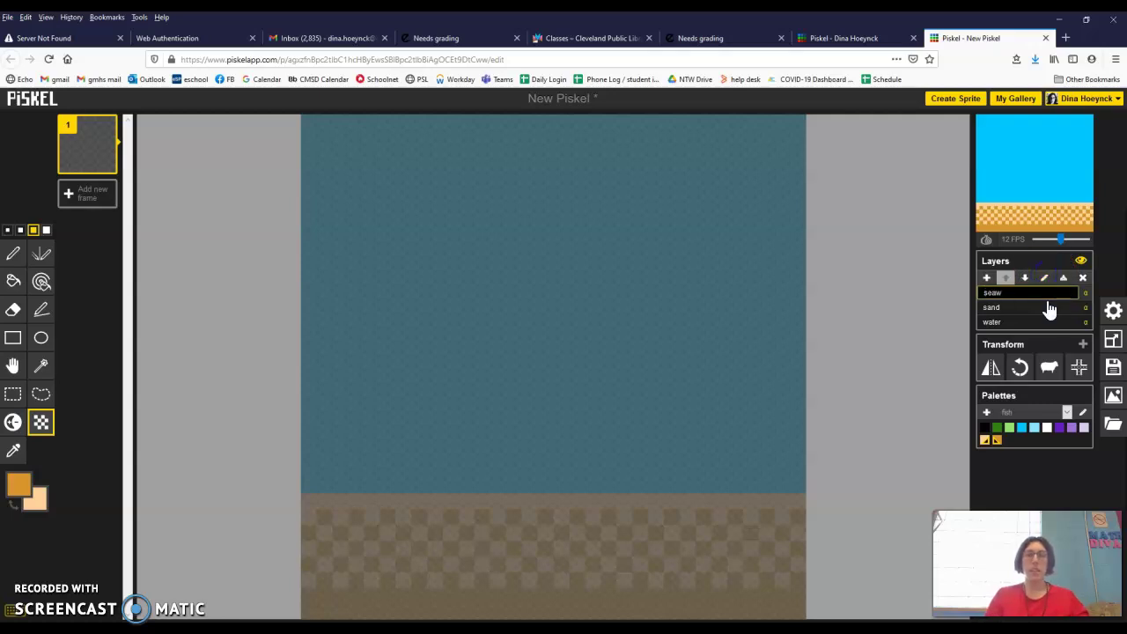
left_click(987, 278)
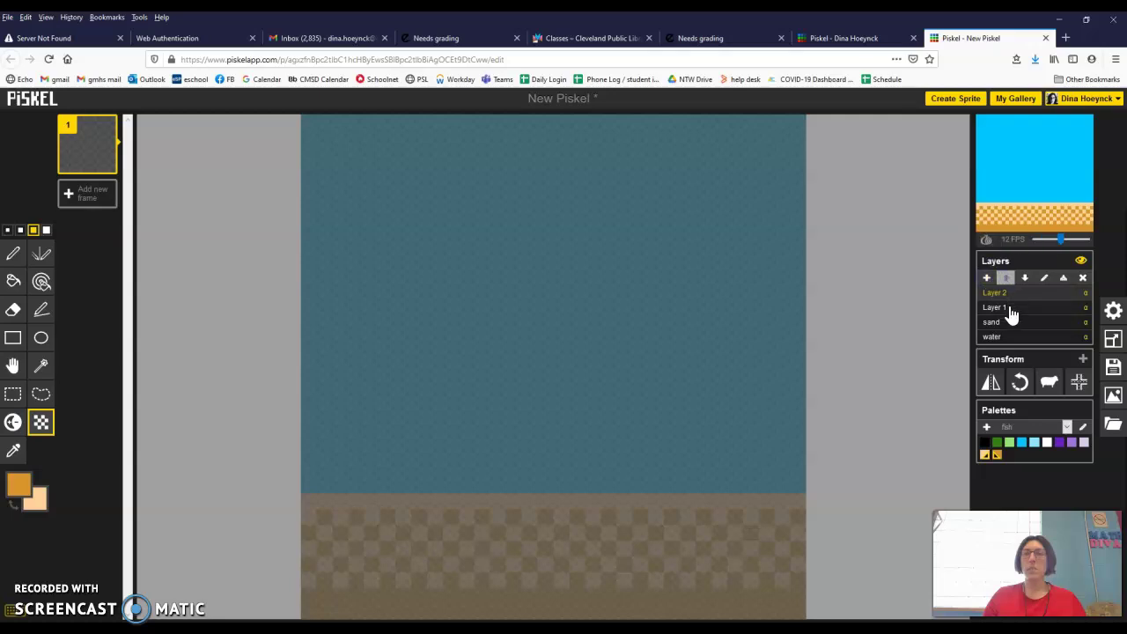
left_click(1003, 307)
left_click(1043, 278)
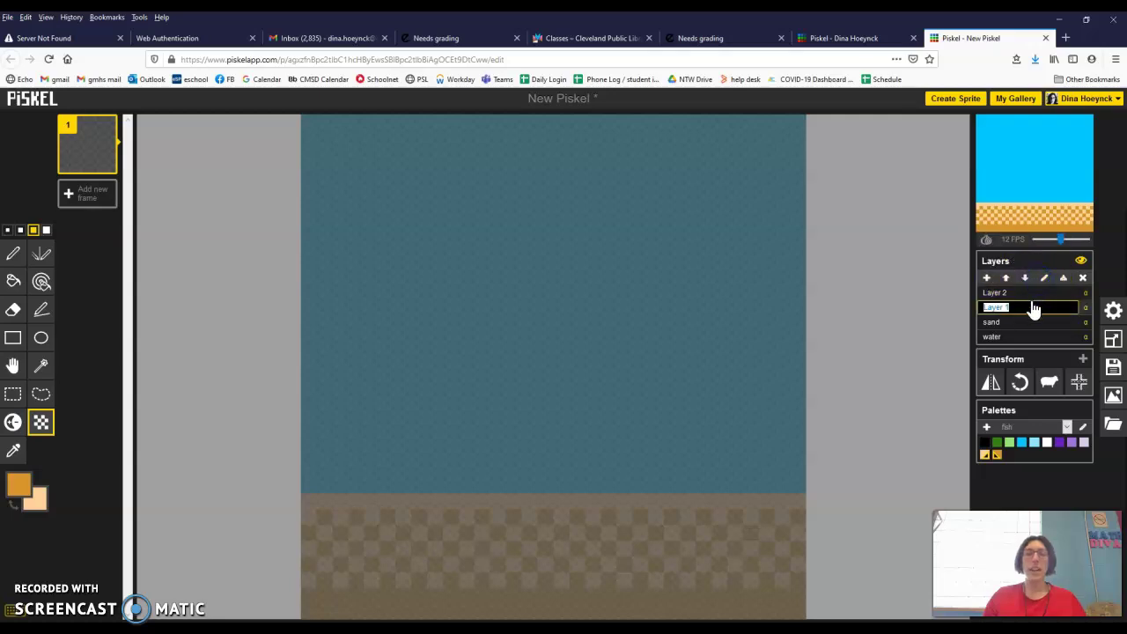
type("seawee")
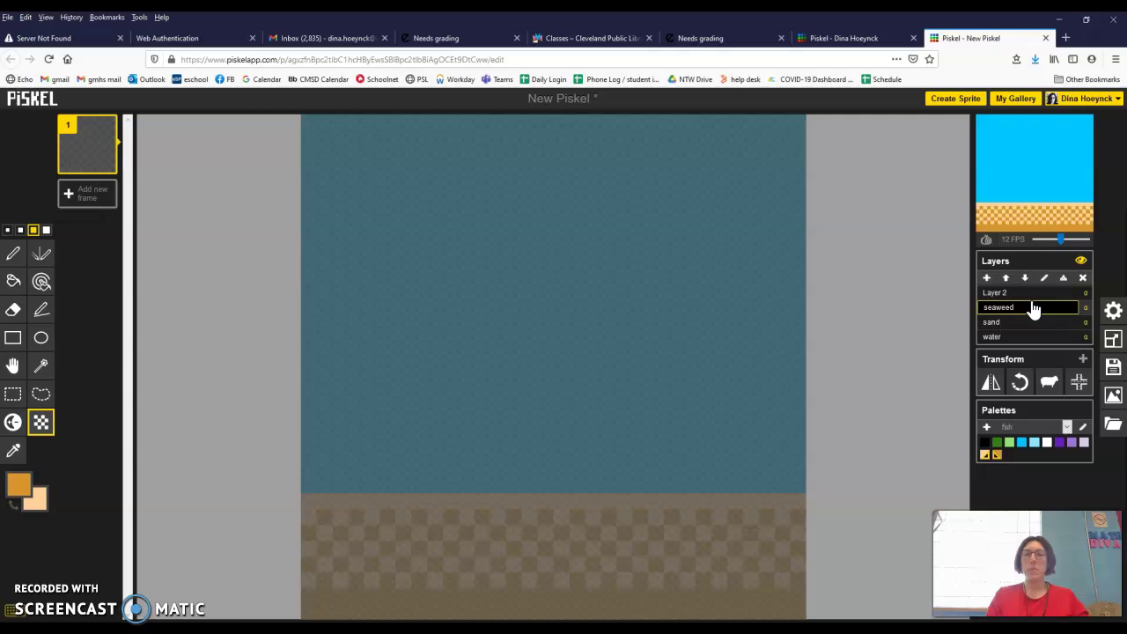
type("d")
key("Return")
- Rename the other new layer fish and select the seaweed layer for drawing
left_click_drag(1012, 308, 1016, 299)
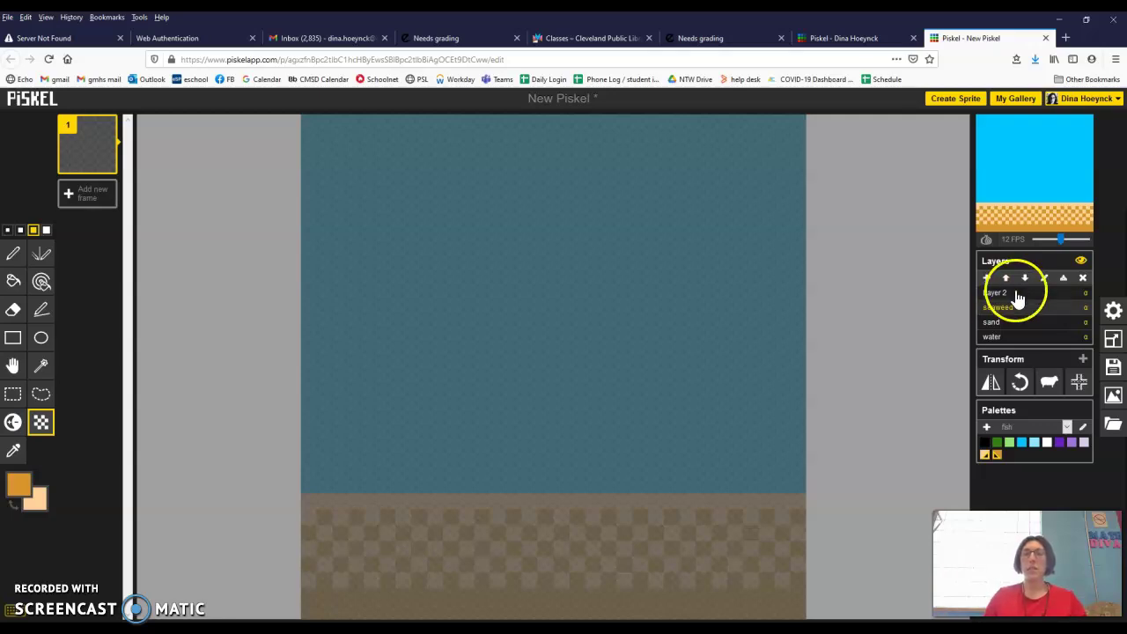
left_click(1016, 298)
left_click(1043, 278)
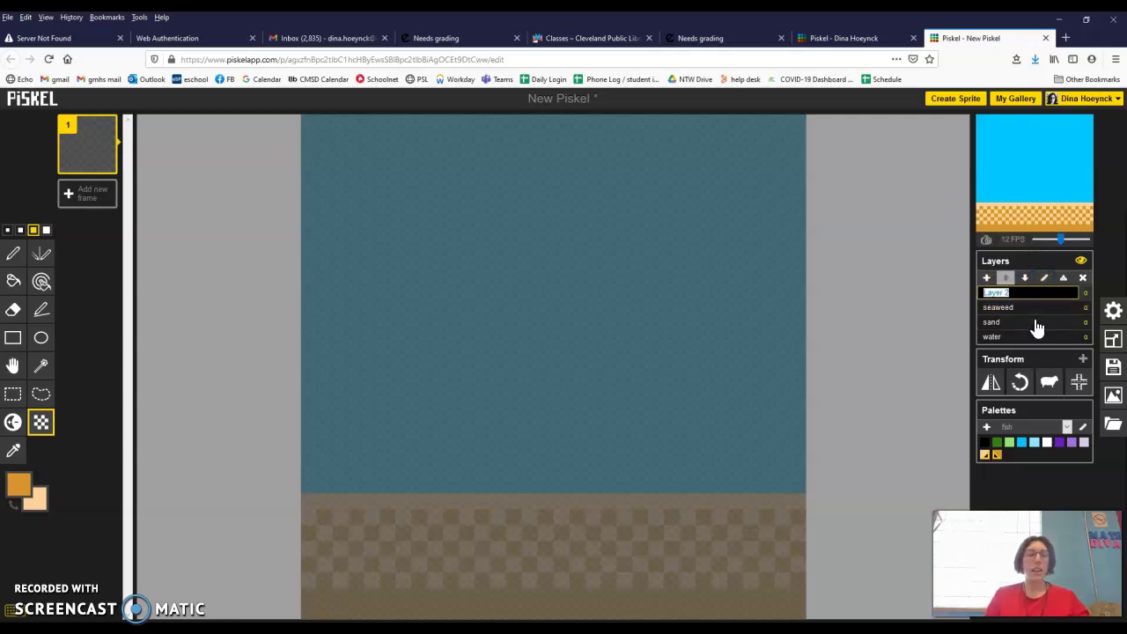
key("Return")
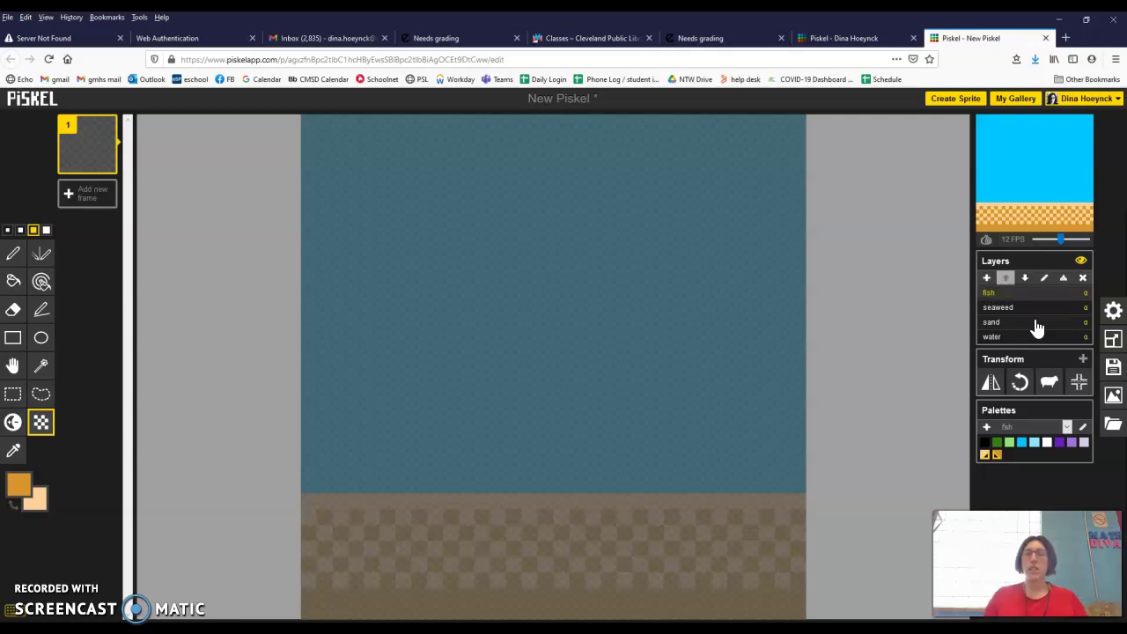
left_click(1021, 307)
- On the seaweed layer, set up a 1-pixel pen in green
left_click(315, 273)
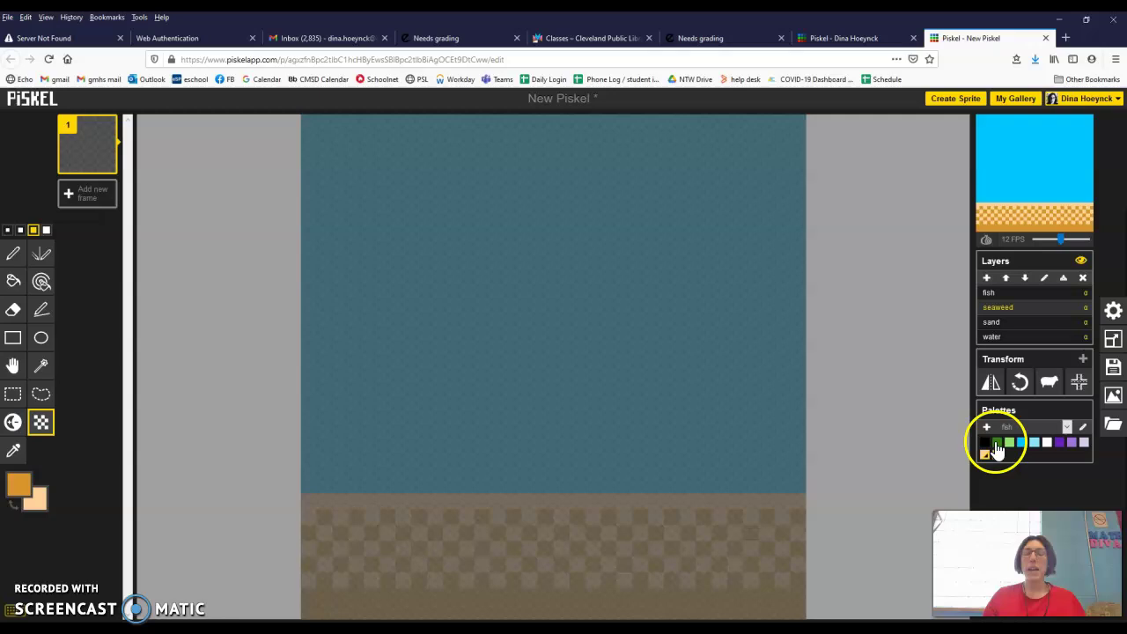
left_click(996, 443)
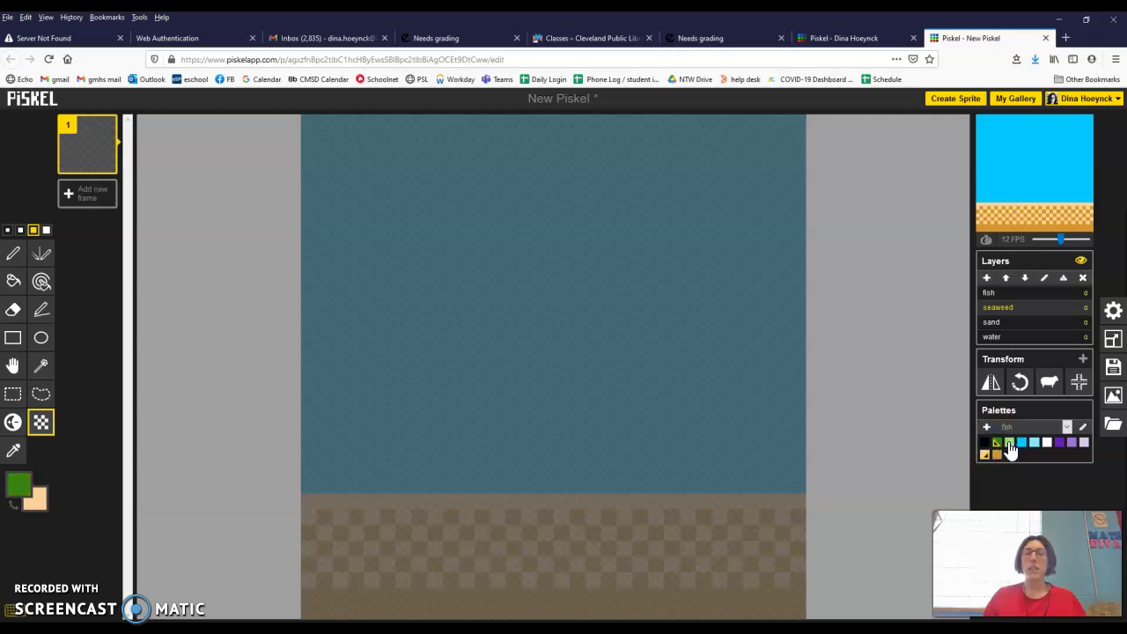
left_click(985, 446)
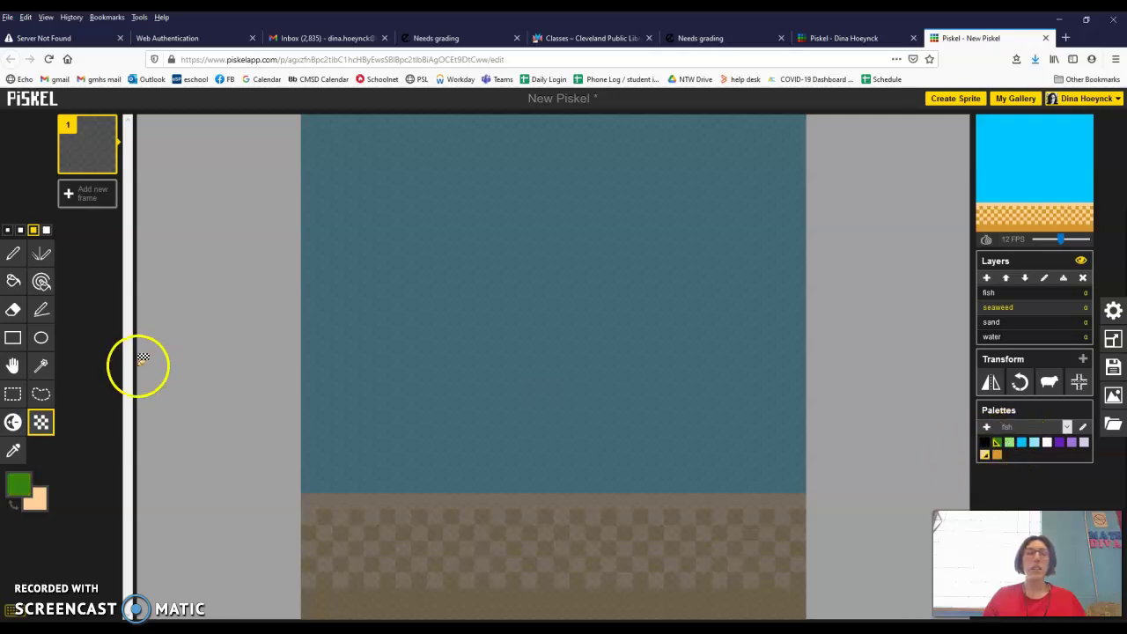
left_click(15, 257)
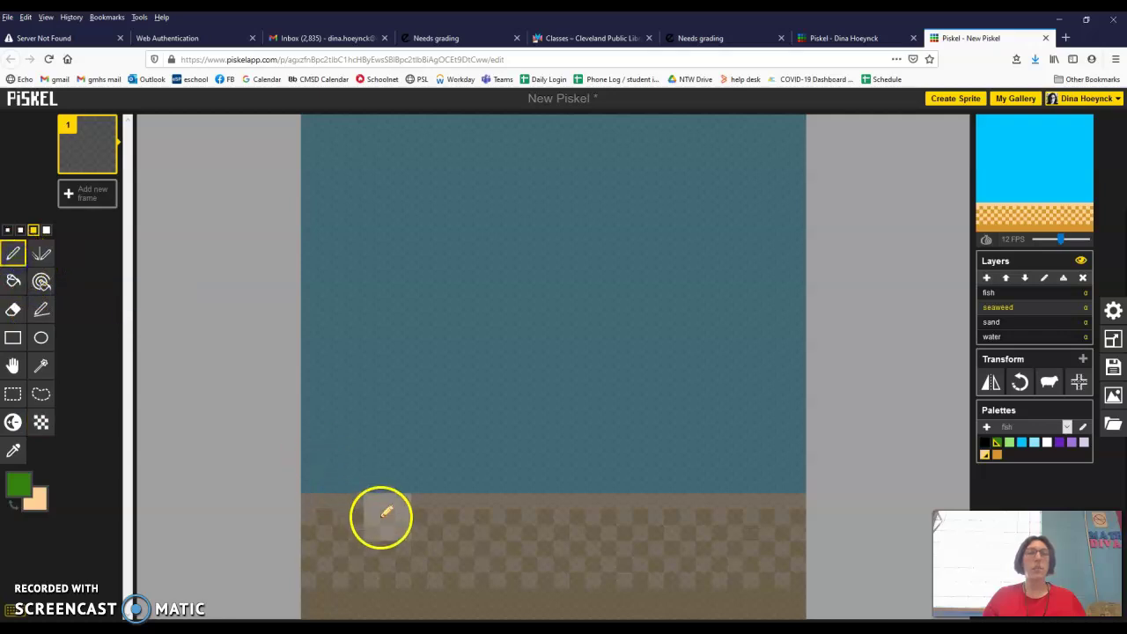
left_click(7, 230)
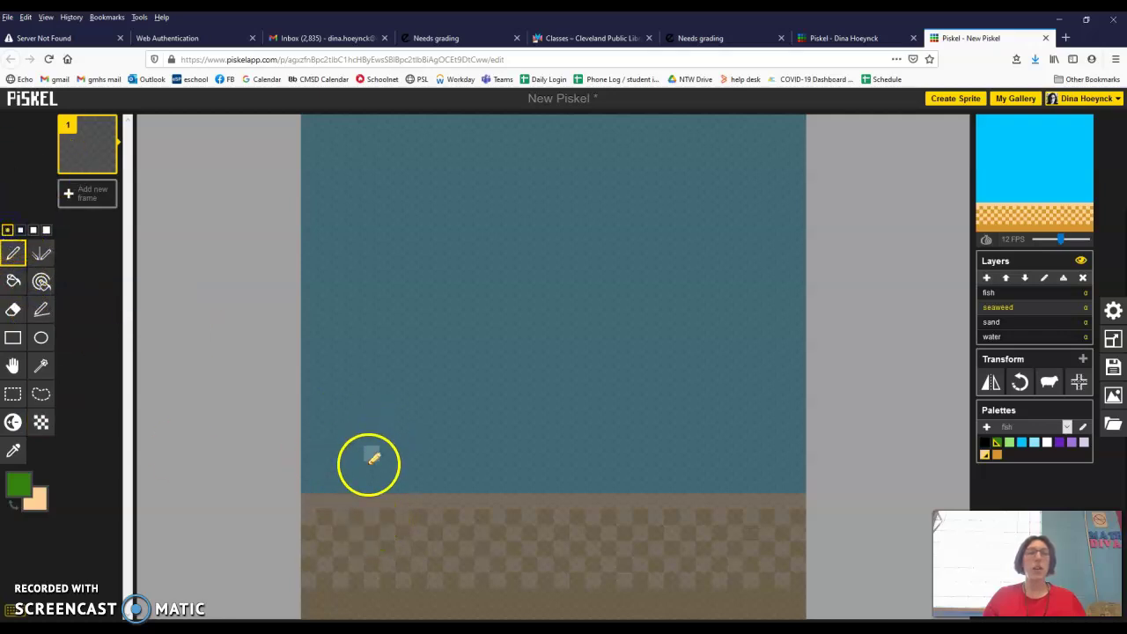
- Draw the zigzag seaweed stem upward from the sand edge, redoing the top segment
left_click(373, 498)
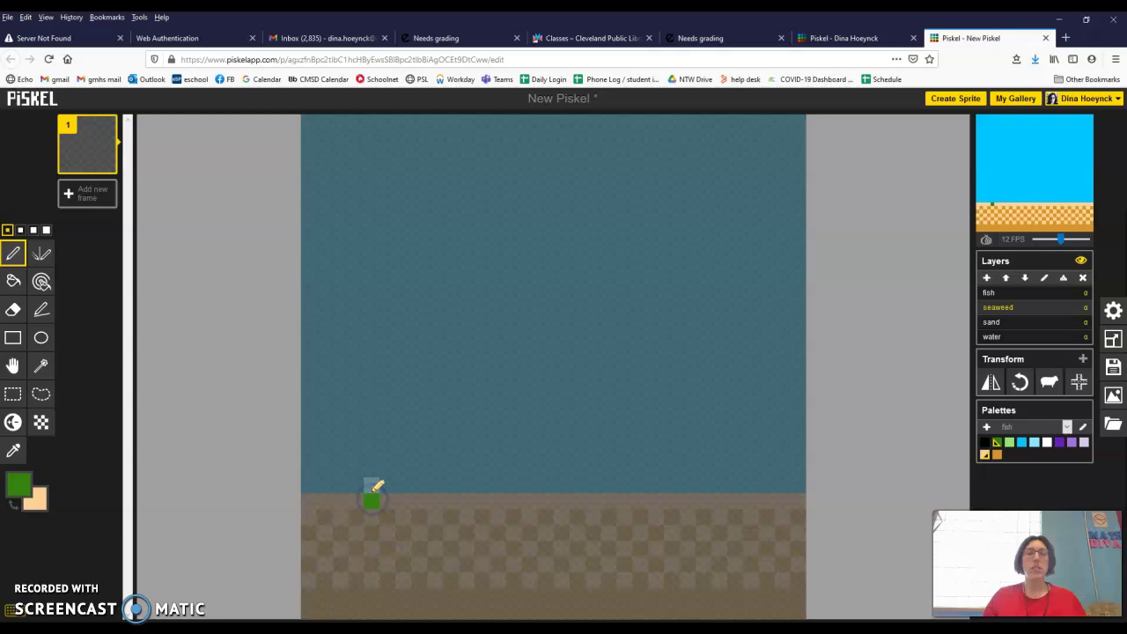
left_click(370, 433)
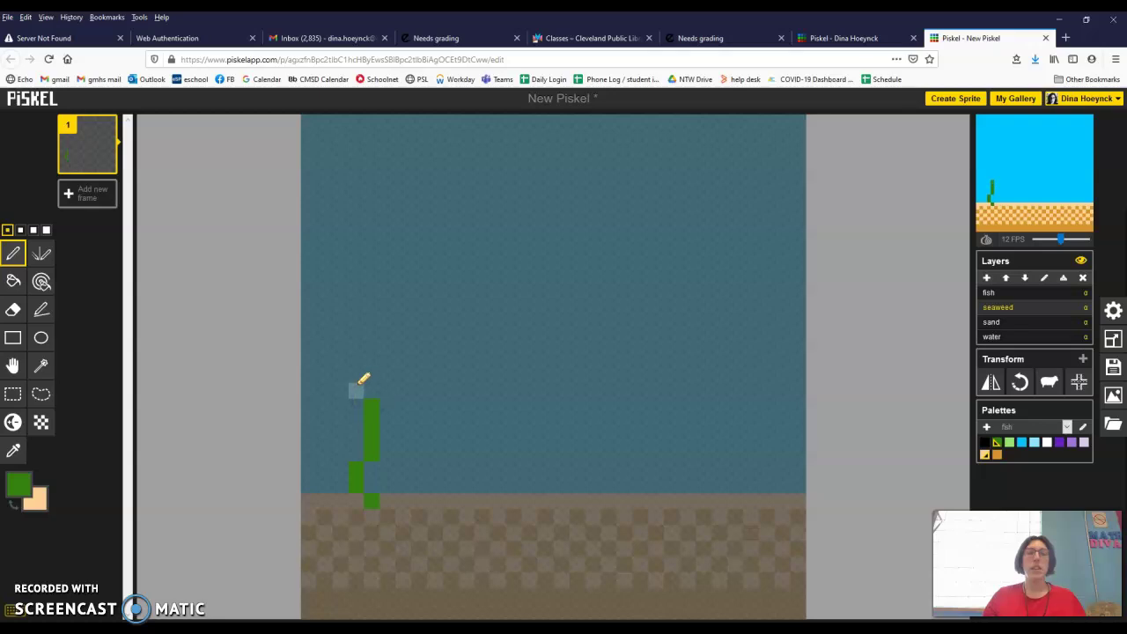
left_click(356, 390)
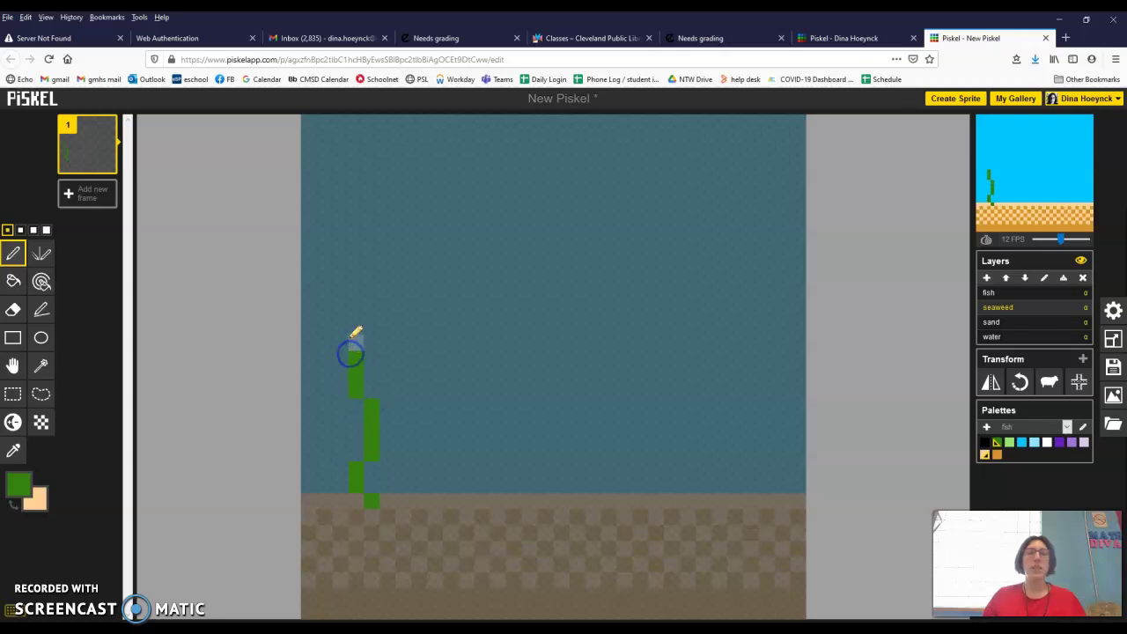
left_click(371, 323)
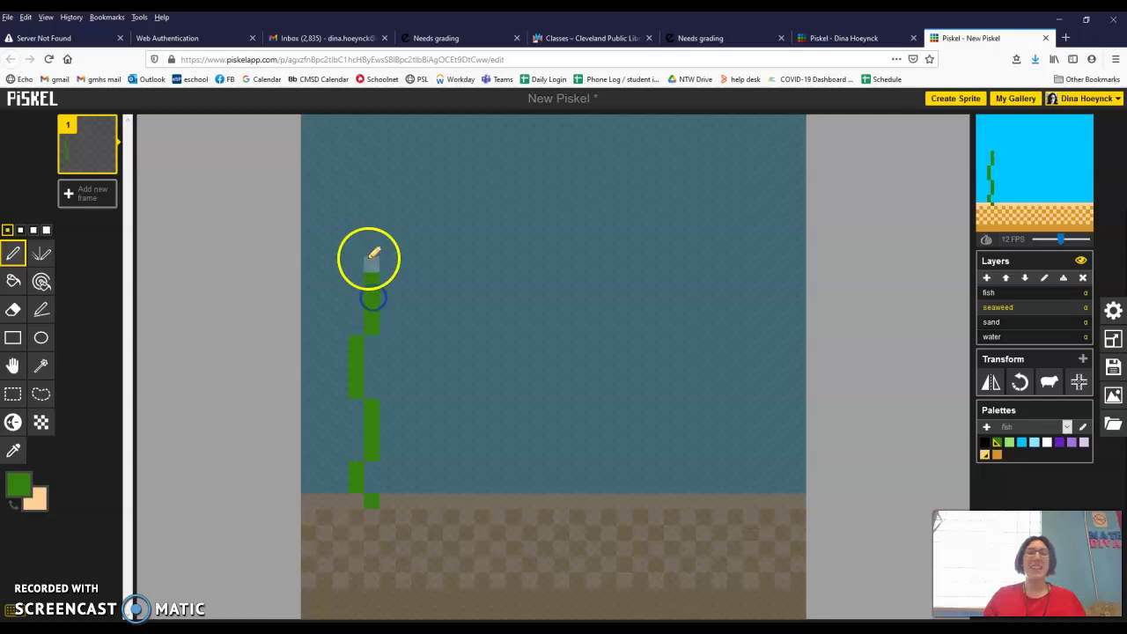
left_click(356, 261)
left_click(356, 248)
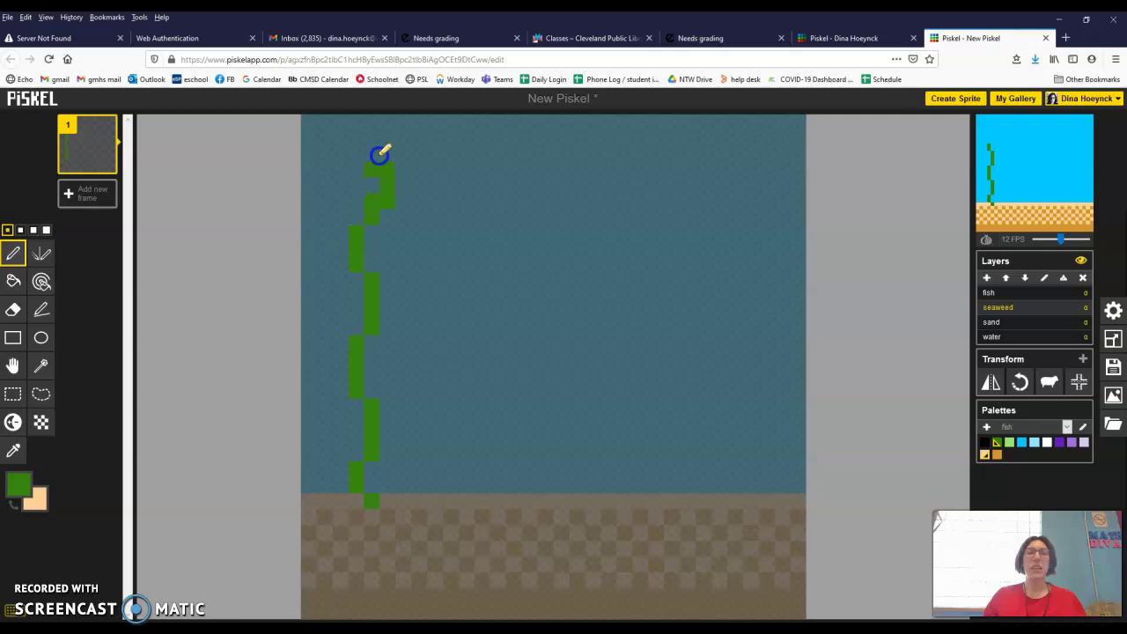
key("ctrl+z")
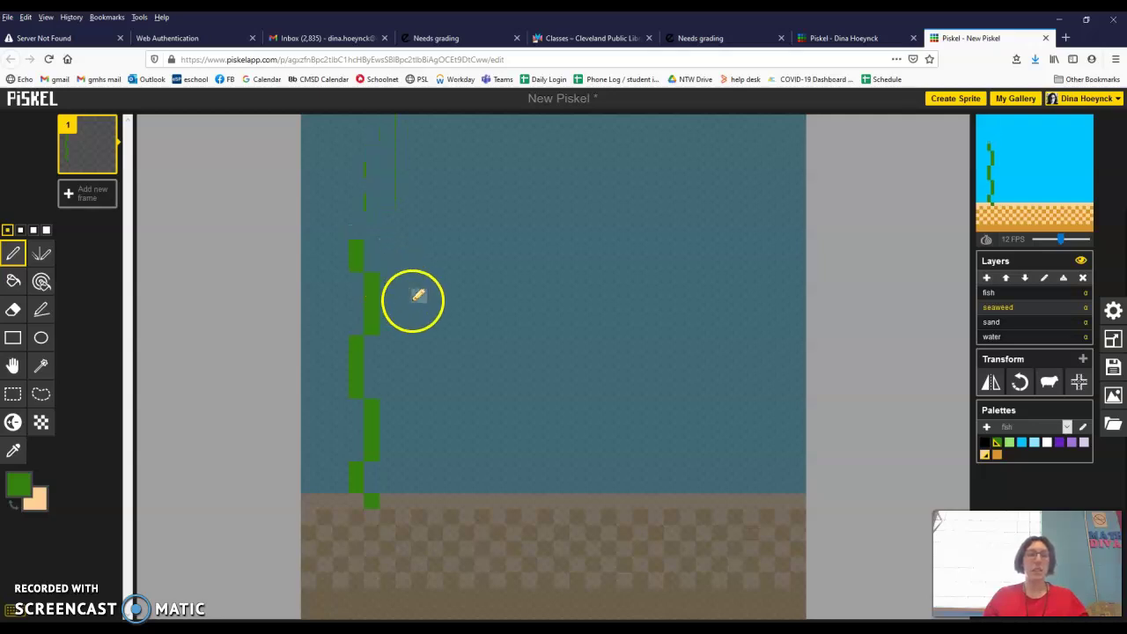
left_click(356, 249)
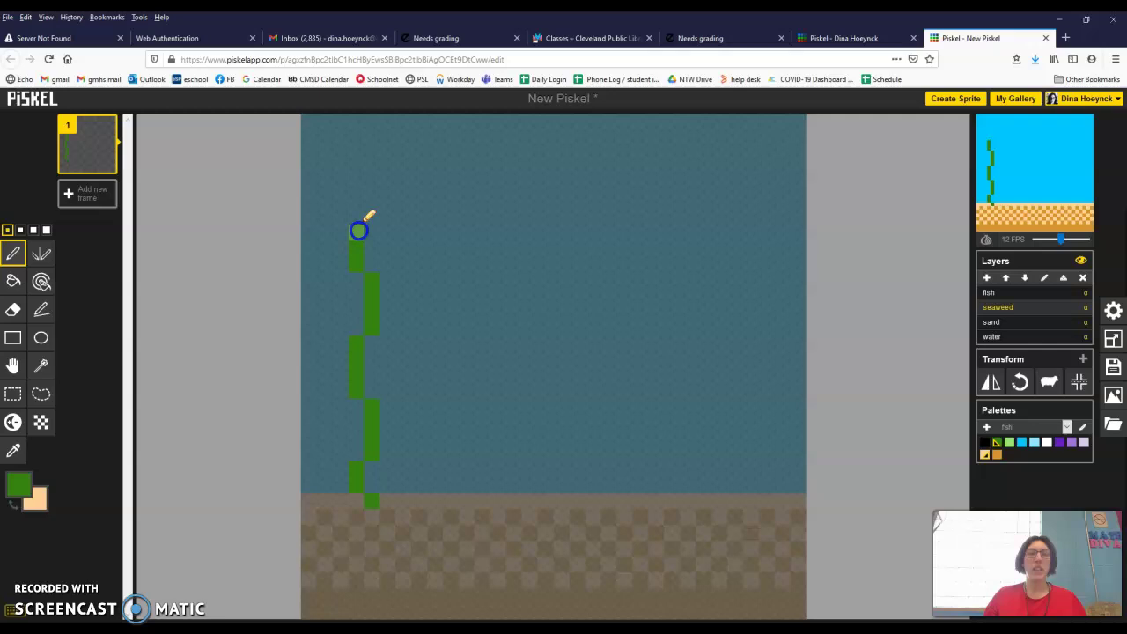
- Extend the stem to the canvas top and bend its tip down to the right
left_click(370, 215)
left_click(373, 201)
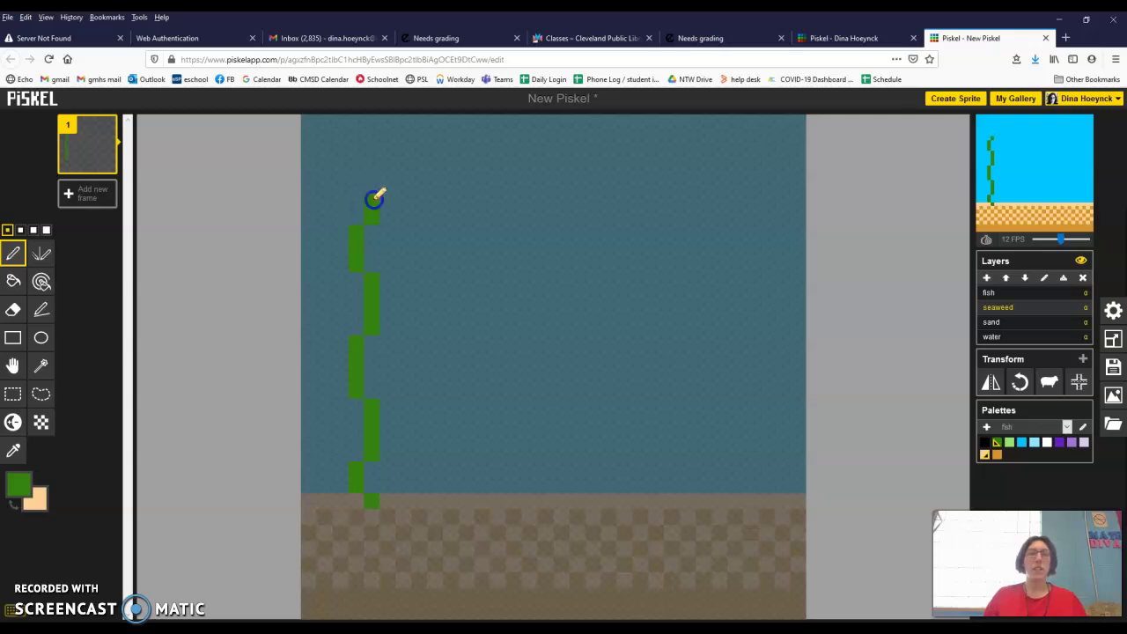
left_click(371, 187)
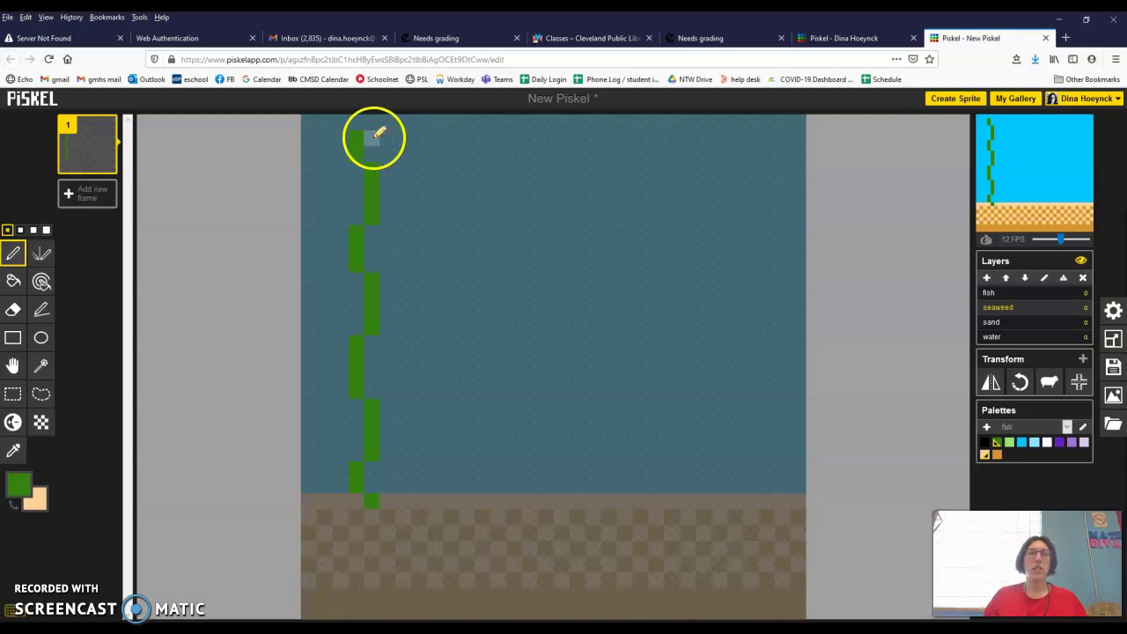
left_click(372, 123)
left_click(388, 138)
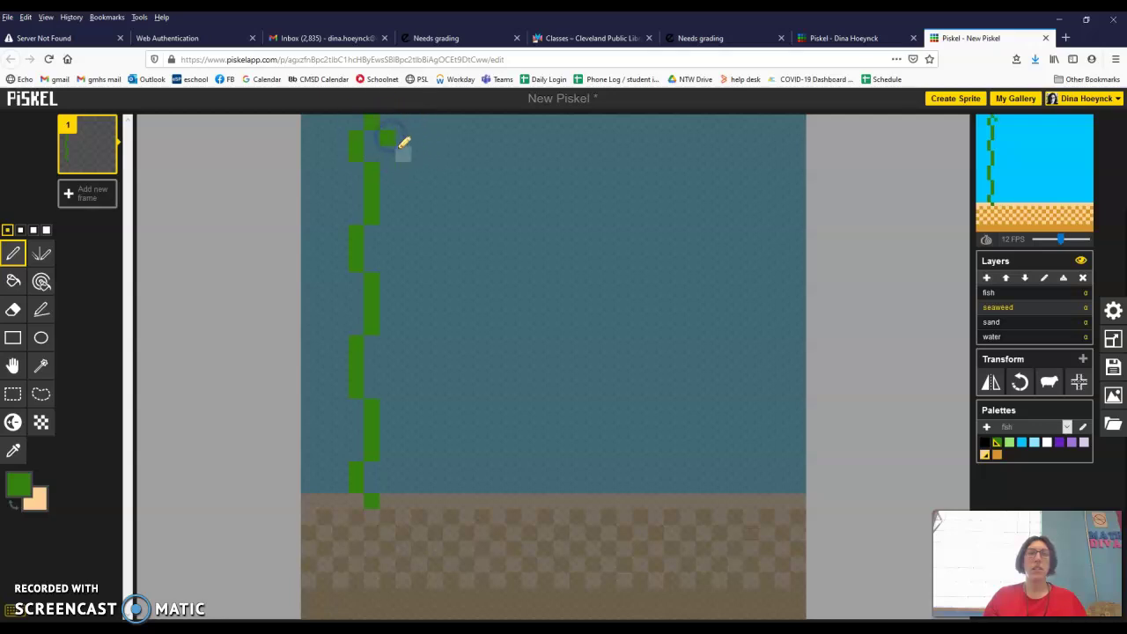
left_click(402, 152)
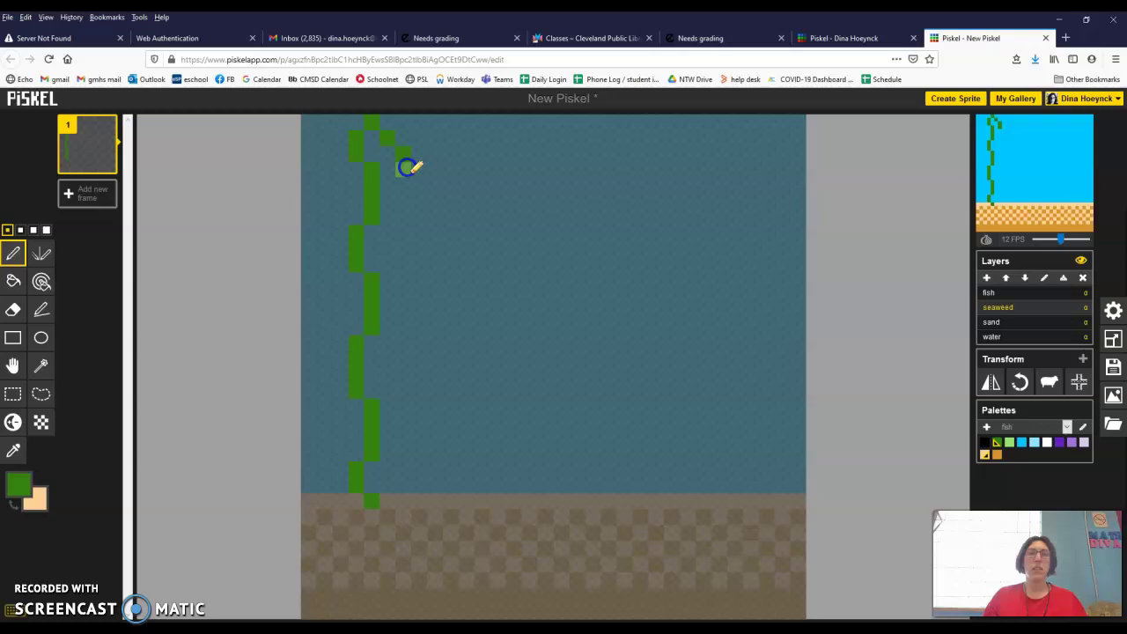
left_click(20, 583)
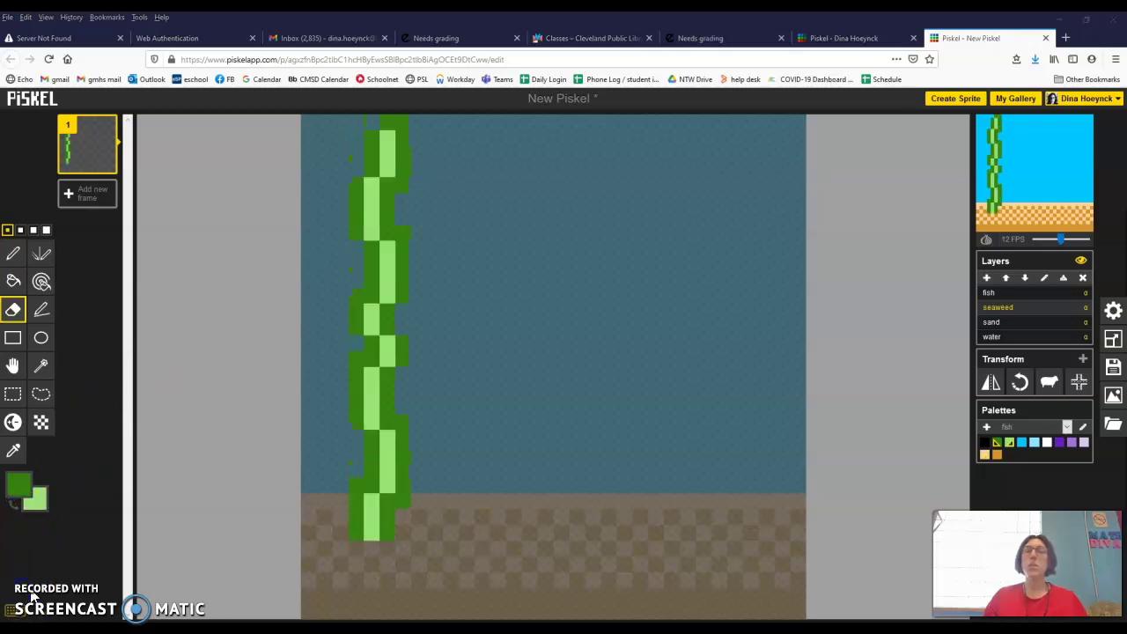
- Erase pixels at the seaweed's top, then undo to restore them
left_click(395, 126)
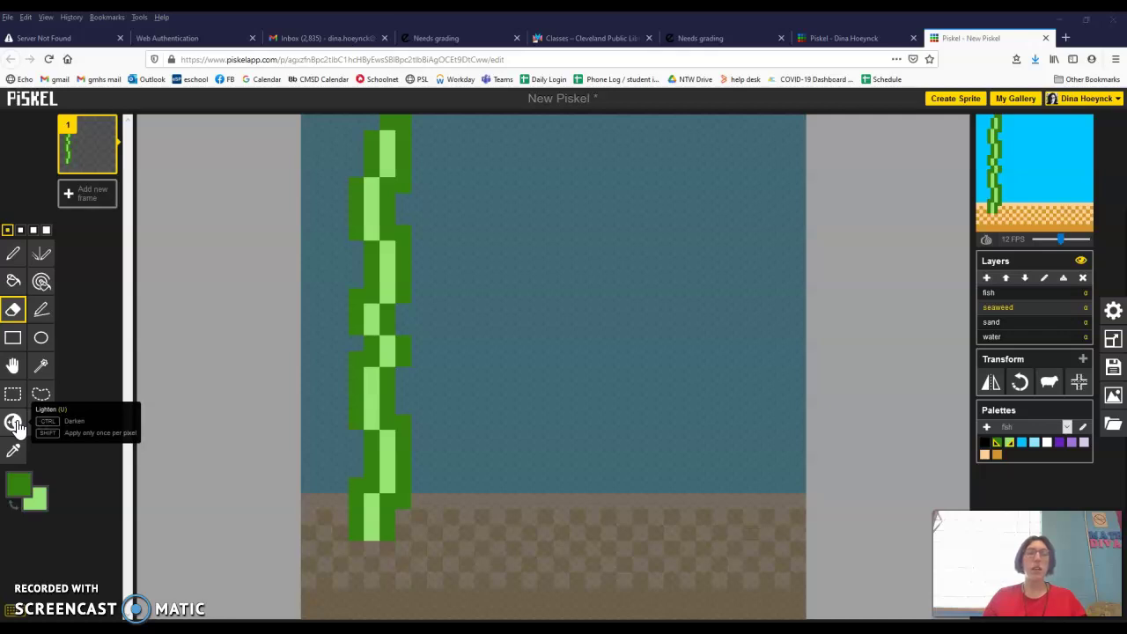
left_click_drag(382, 144, 390, 164)
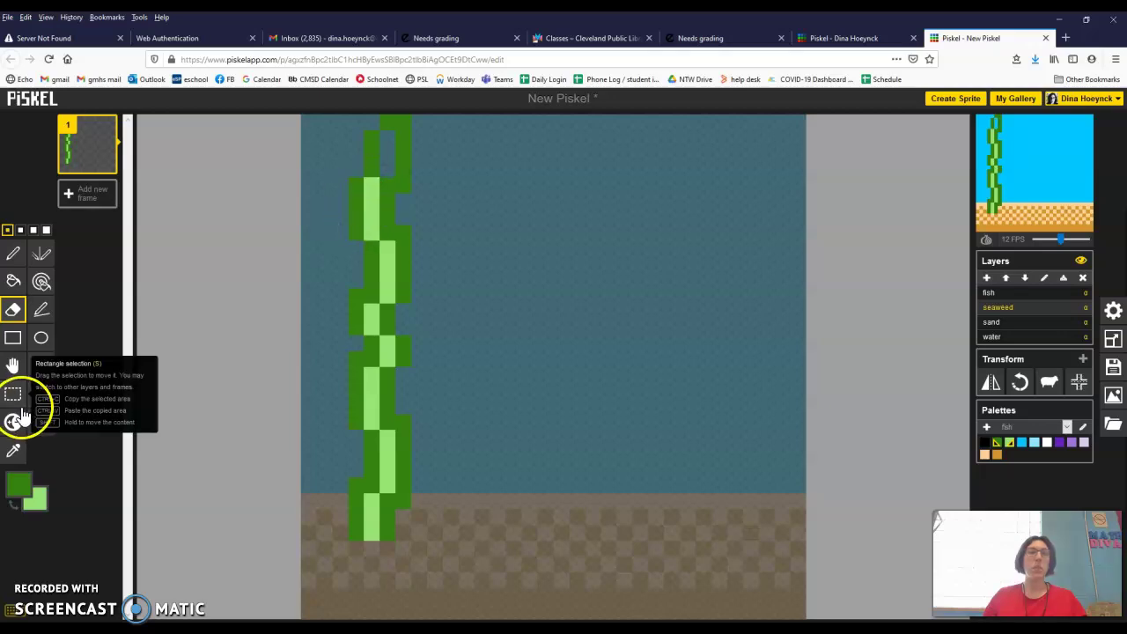
key("ctrl+z")
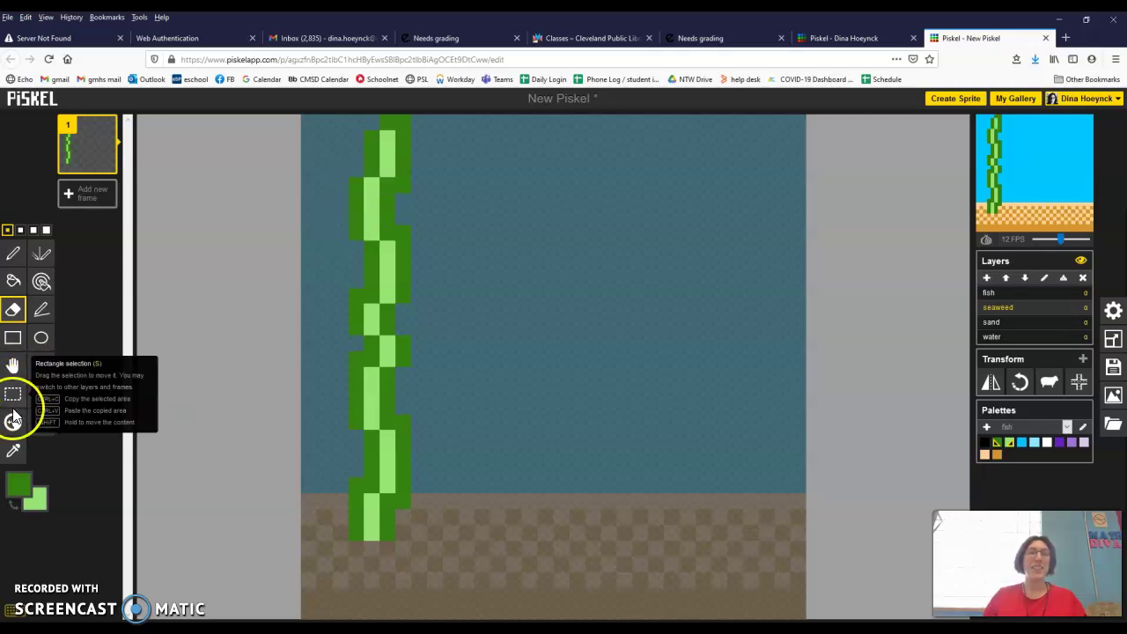
- Lighten the seaweed stalk's pixels from top to bottom with the Lighten tool
left_click(12, 422)
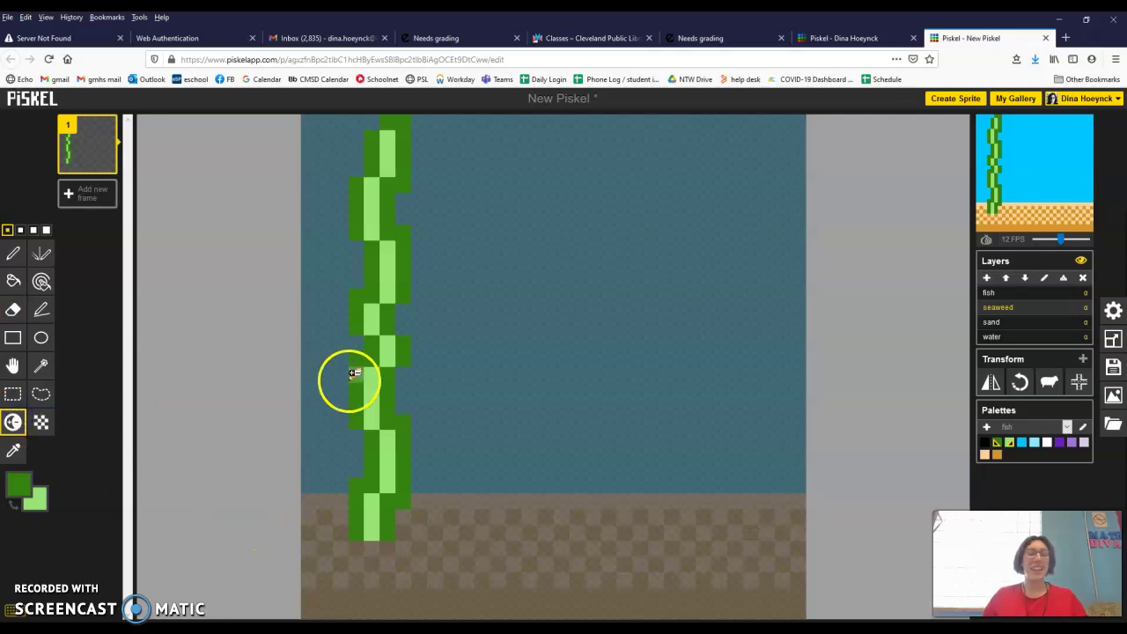
left_click_drag(393, 134, 392, 143)
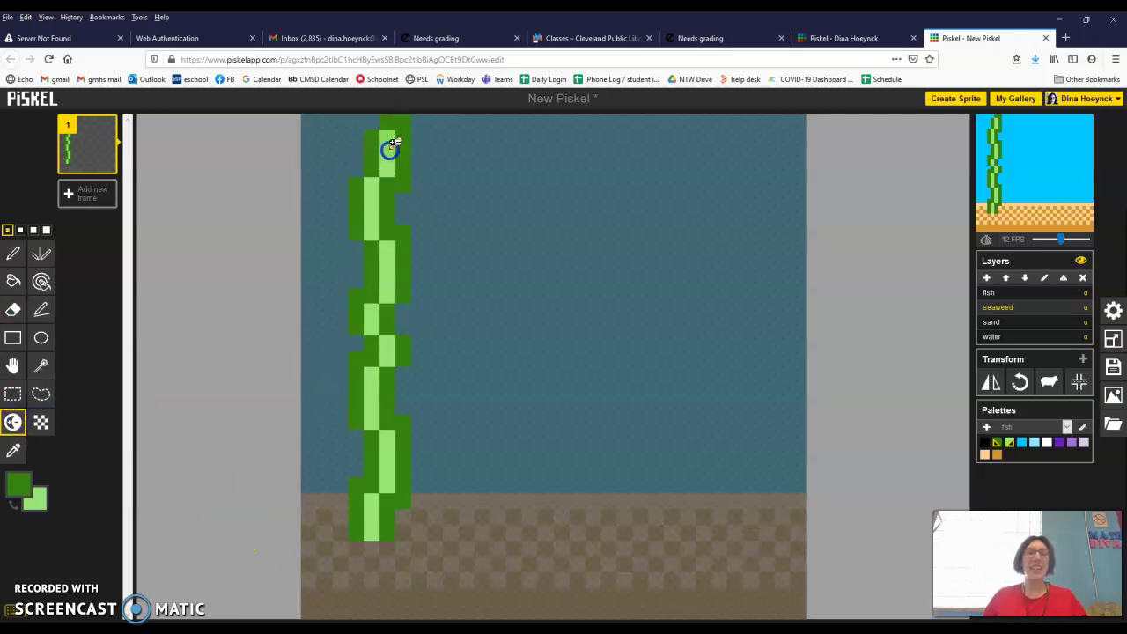
mouse_move(378, 198)
left_mouse_down()
mouse_move(390, 288)
mouse_move(370, 331)
mouse_move(372, 311)
mouse_move(401, 343)
mouse_move(389, 339)
mouse_move(373, 374)
left_mouse_up()
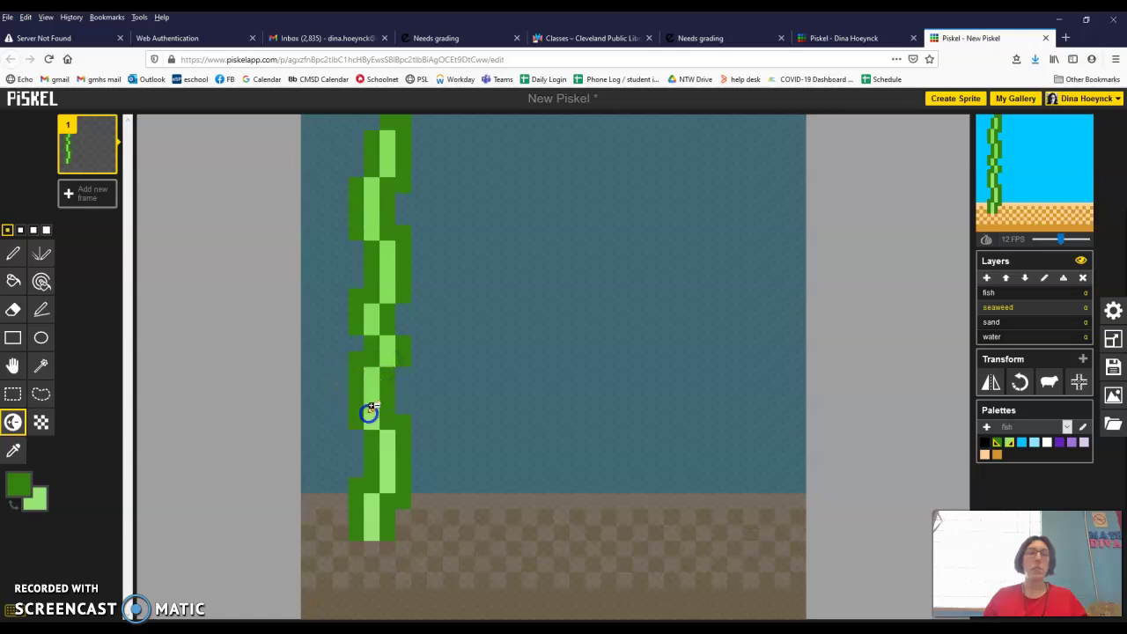
left_click_drag(371, 423, 395, 433)
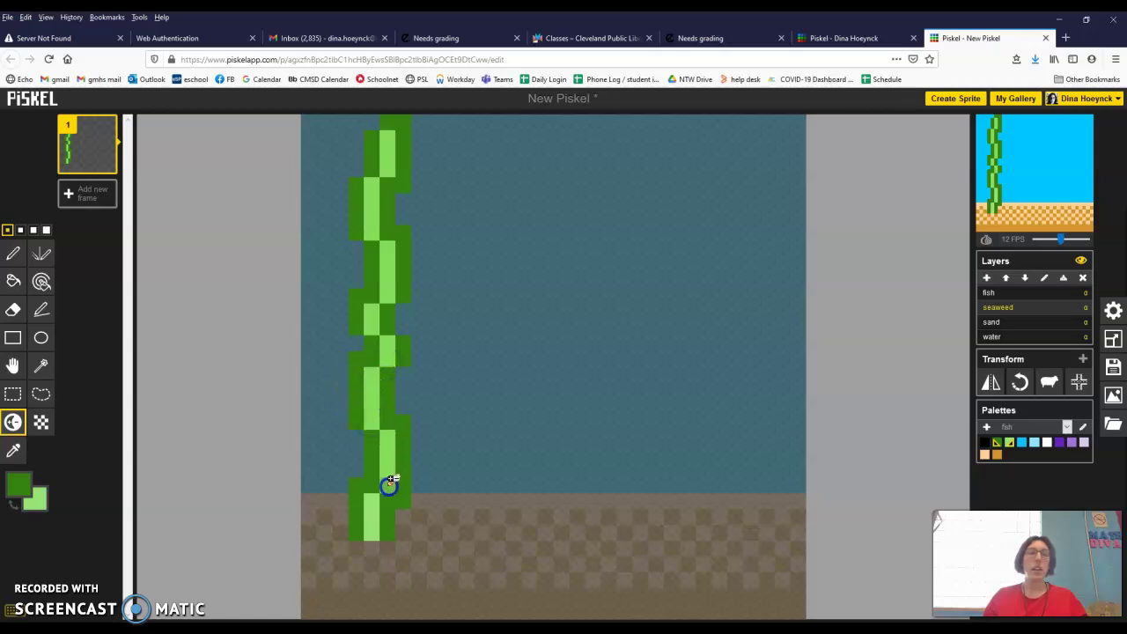
mouse_move(389, 484)
left_mouse_down()
mouse_move(370, 505)
mouse_move(372, 525)
left_mouse_up()
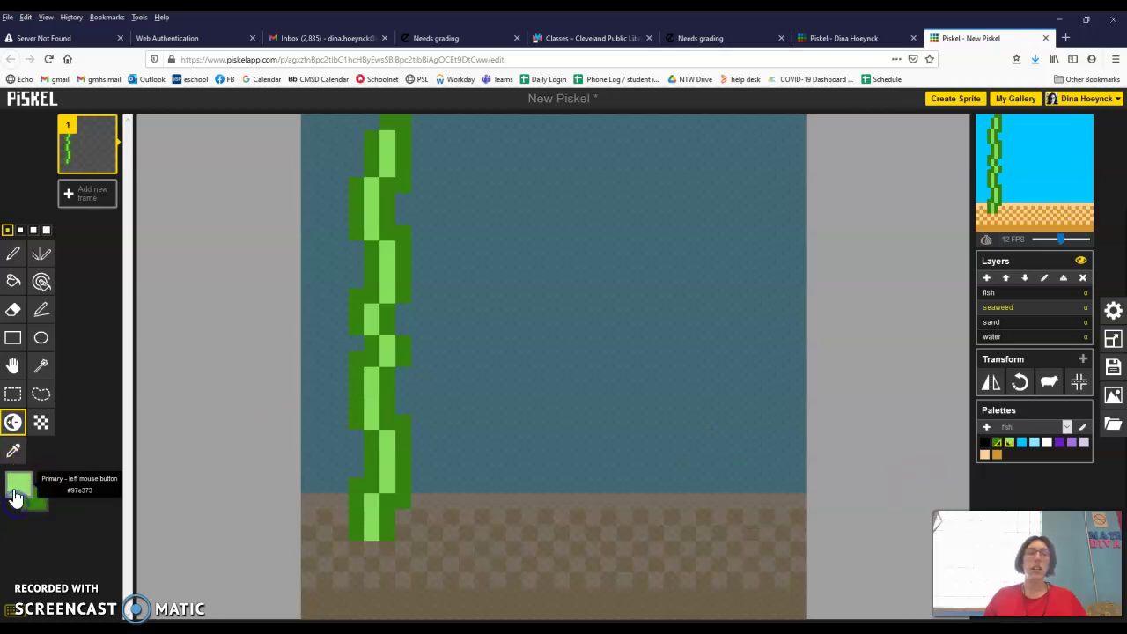
- Pick a darker green as the drawing colour in the colour picker
left_click(36, 499)
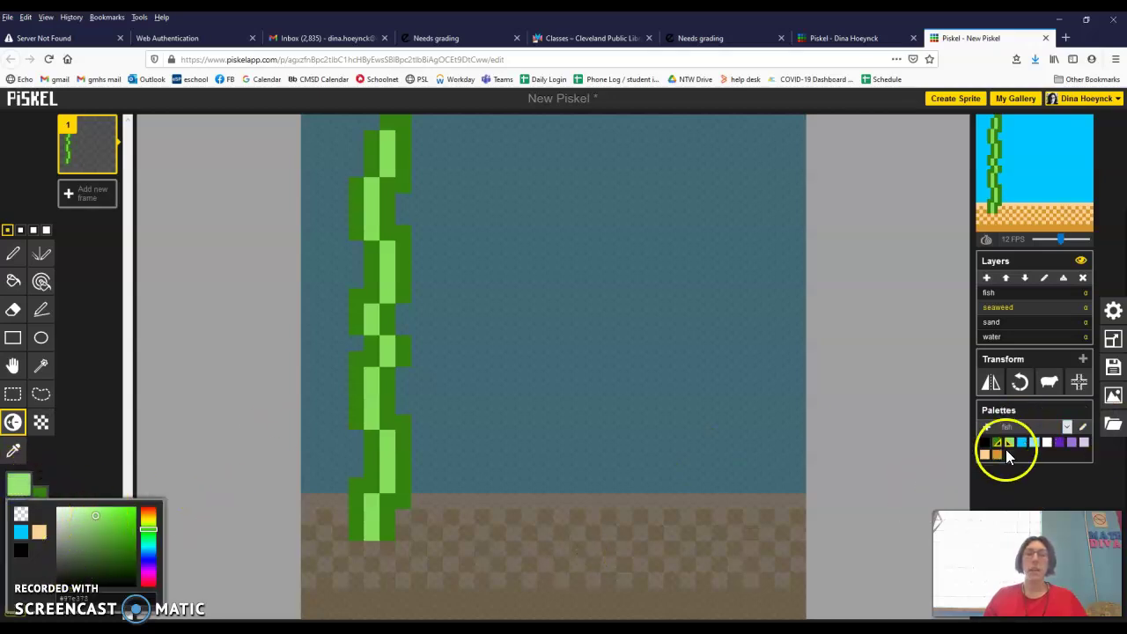
left_click(94, 531)
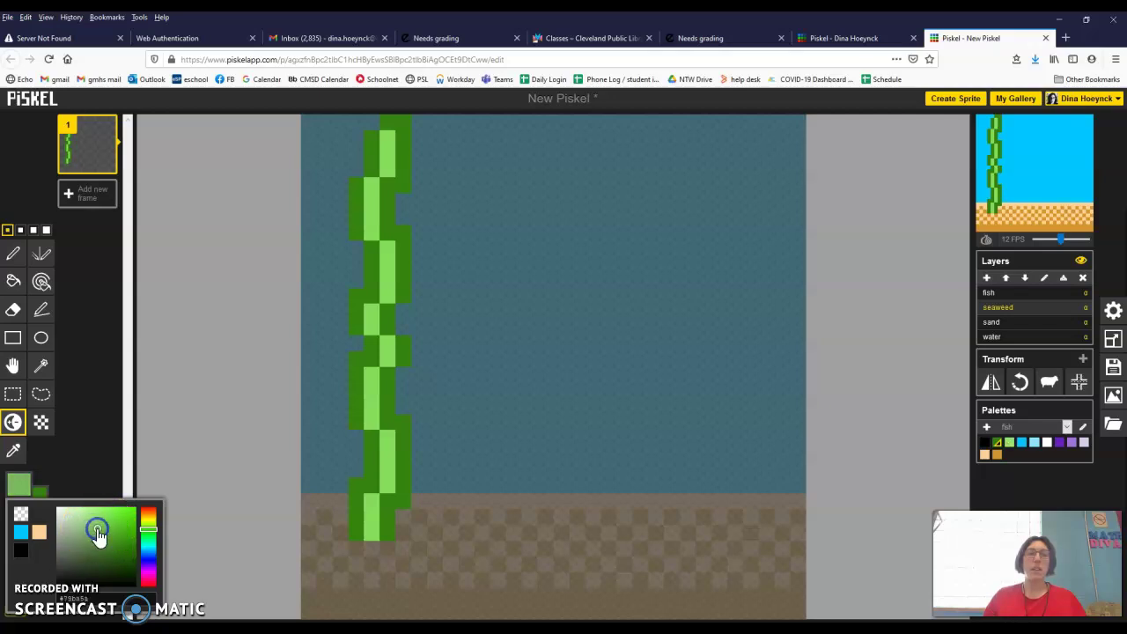
left_click(72, 475)
left_click(149, 310)
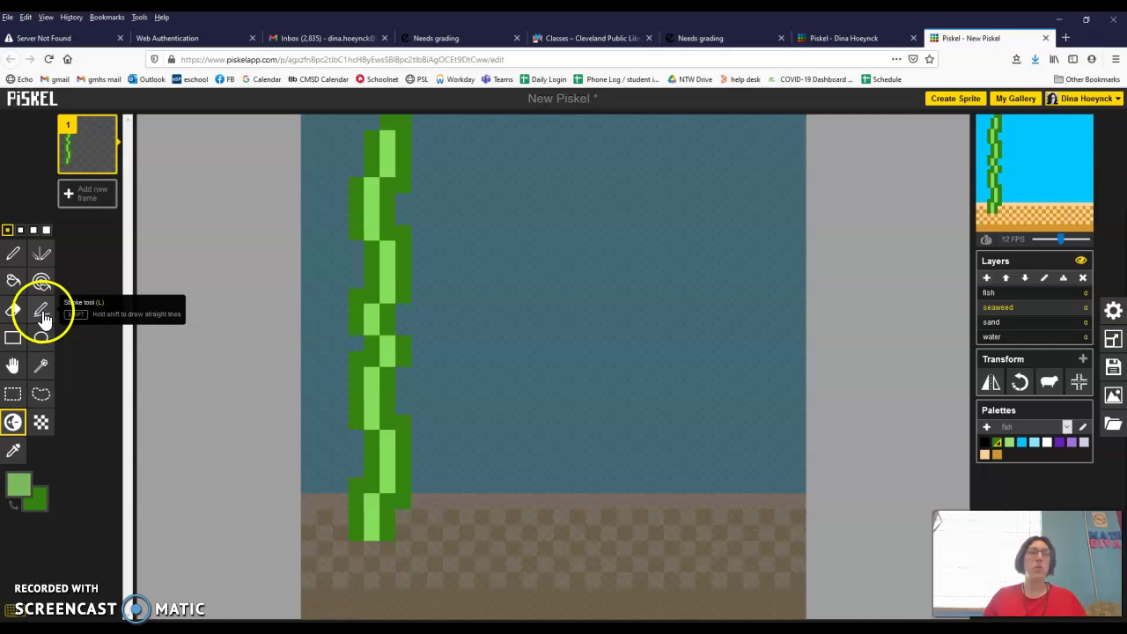
- Test recolouring the light-green seaweed duller, undo it, and nudge both seaweeds down one pixel
left_click(41, 286)
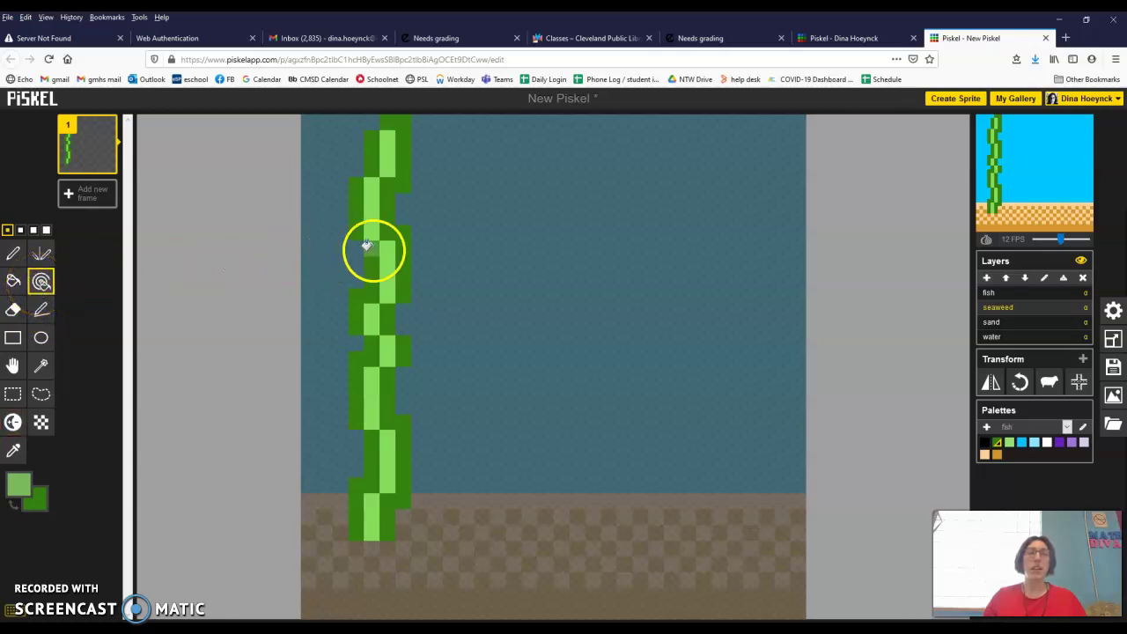
left_click(388, 262)
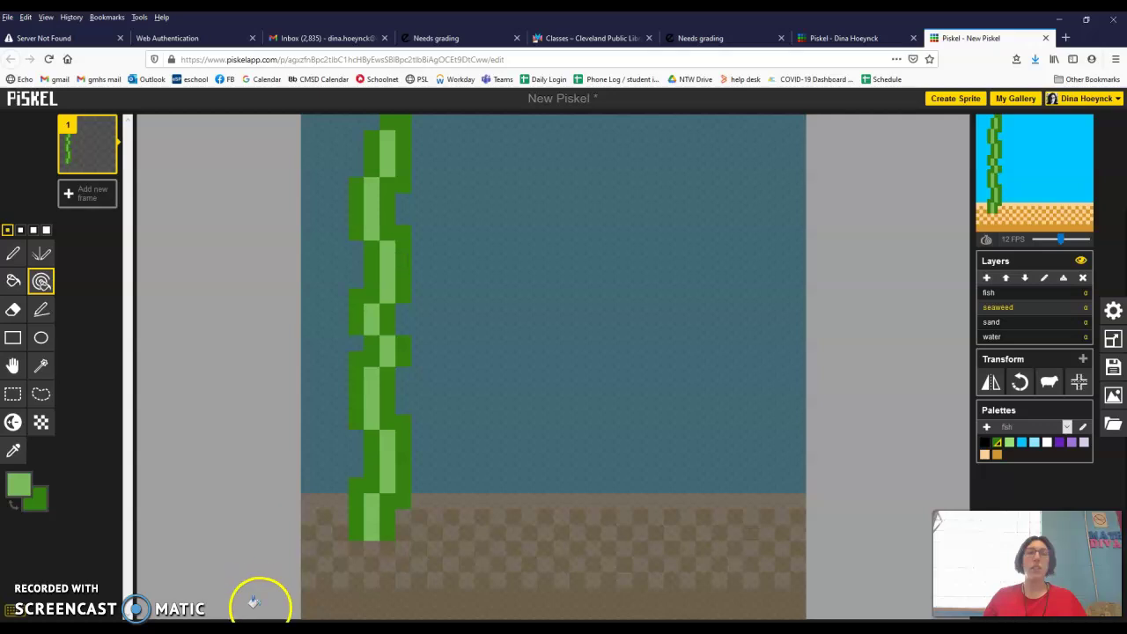
key("ctrl+z")
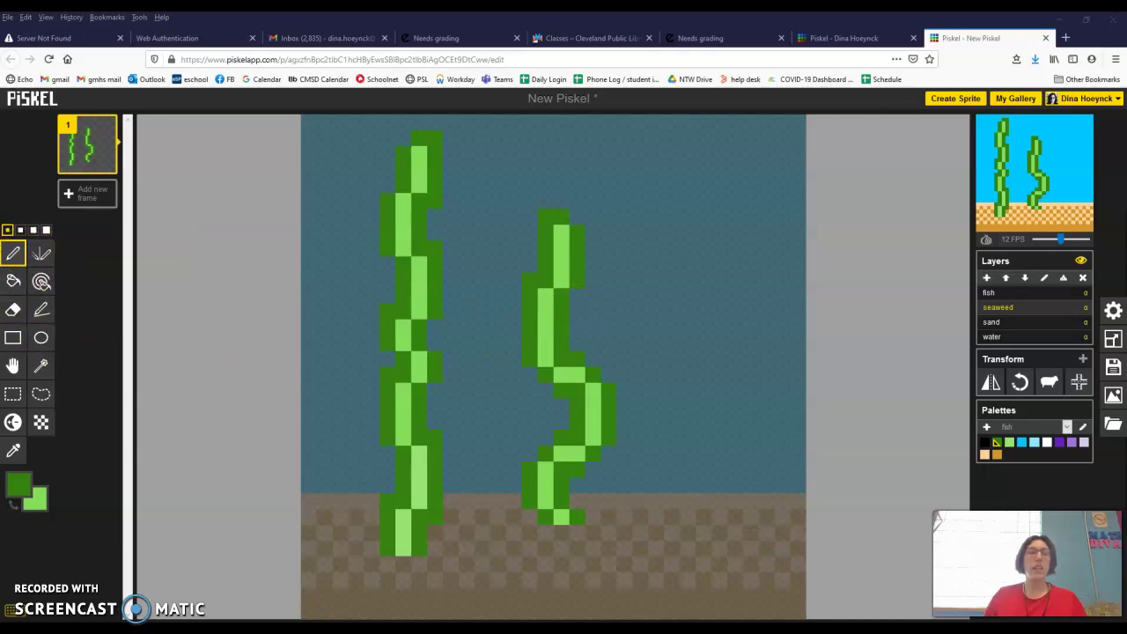
left_click(13, 365)
mouse_move(558, 327)
left_mouse_down()
mouse_move(555, 347)
mouse_move(561, 320)
mouse_move(566, 341)
mouse_move(563, 308)
mouse_move(566, 320)
left_mouse_up()
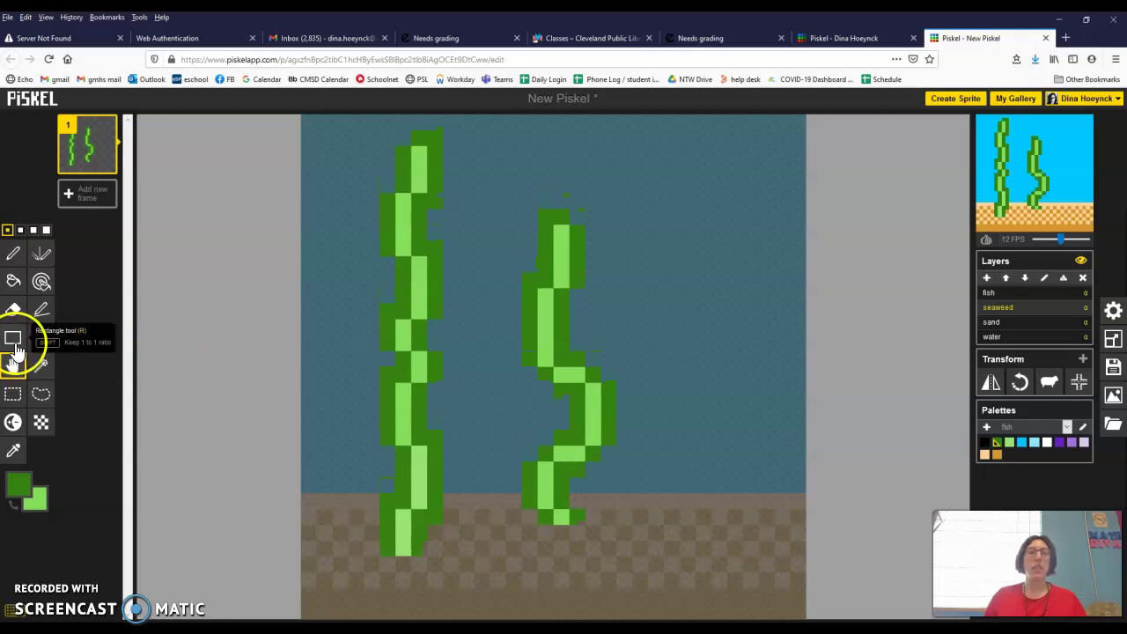
- Rectangle-select the middle seaweed and drag it down onto the sand
left_click(12, 393)
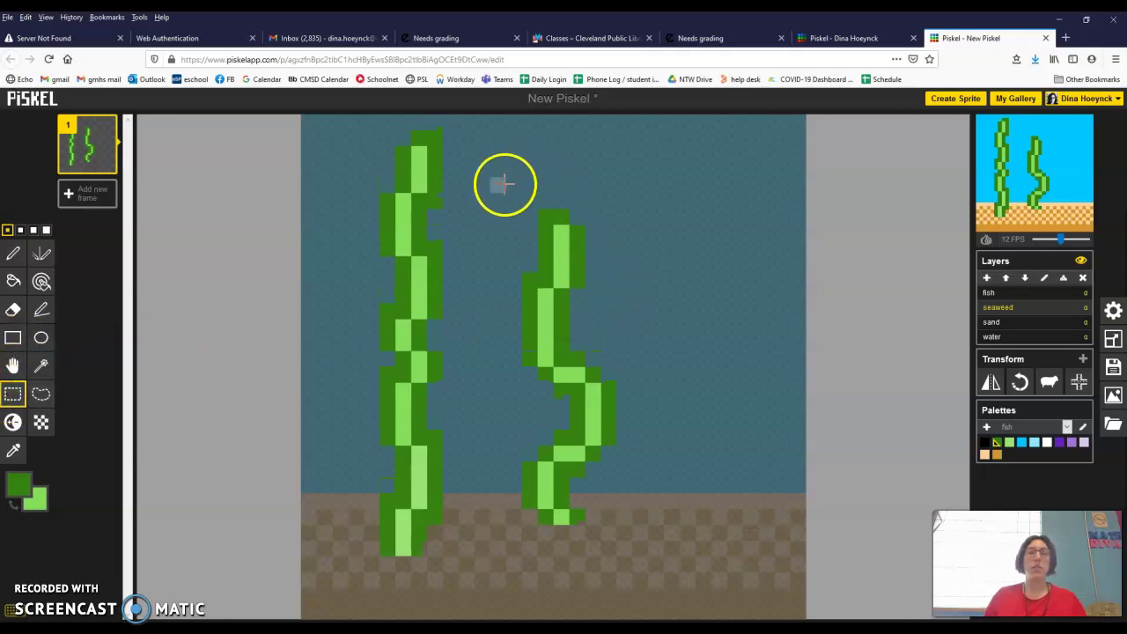
left_click_drag(503, 183, 666, 535)
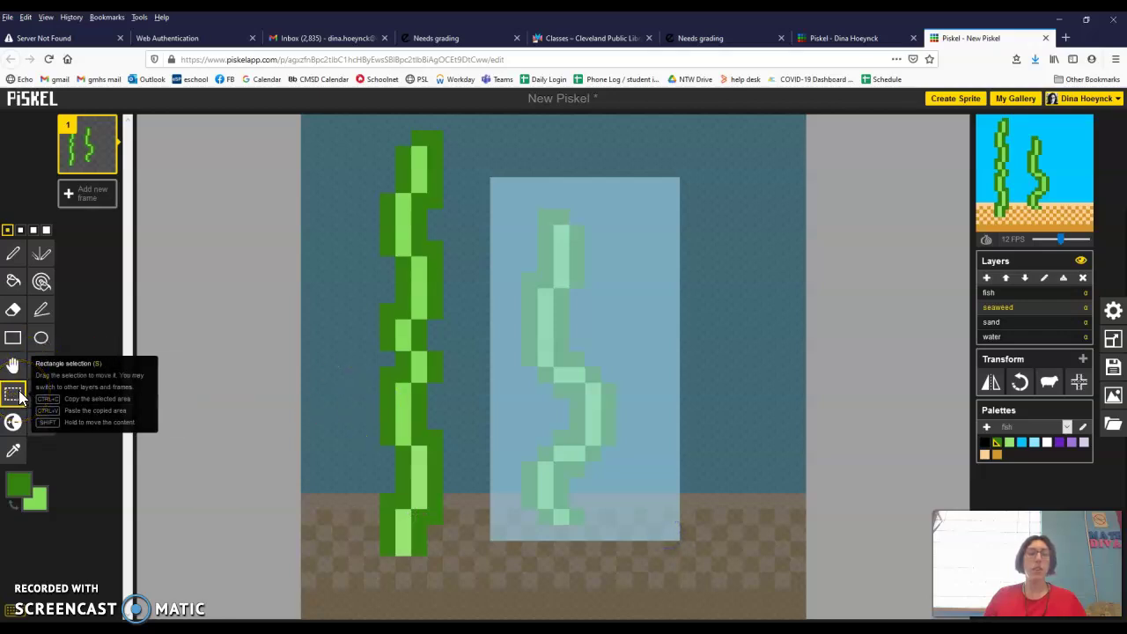
left_click(533, 453)
left_click_drag(536, 312, 536, 336)
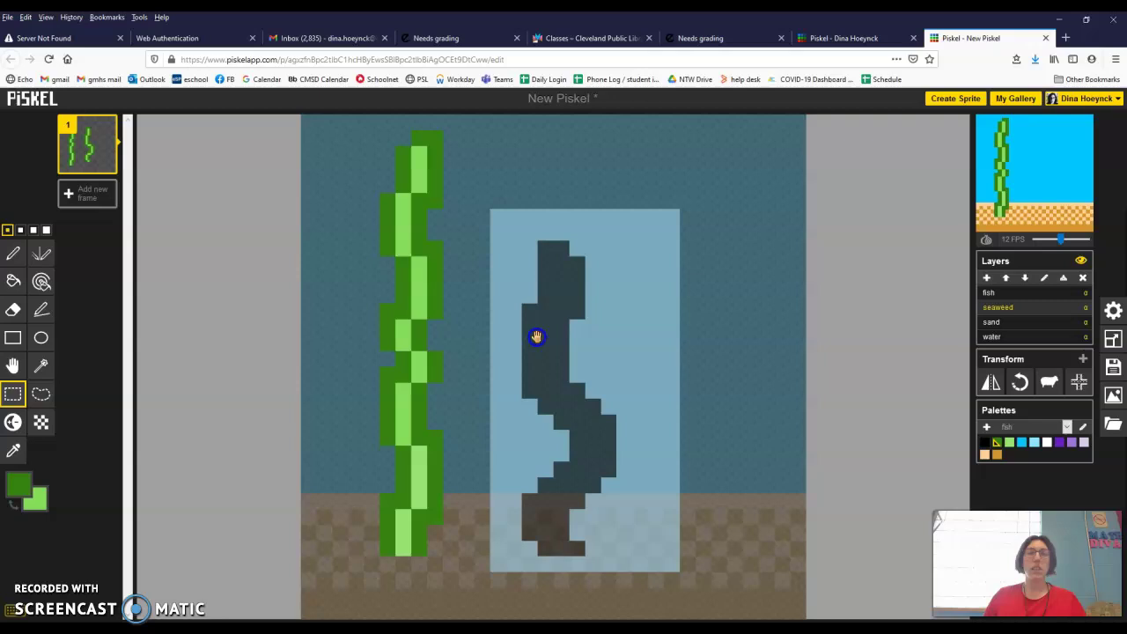
left_click(729, 414)
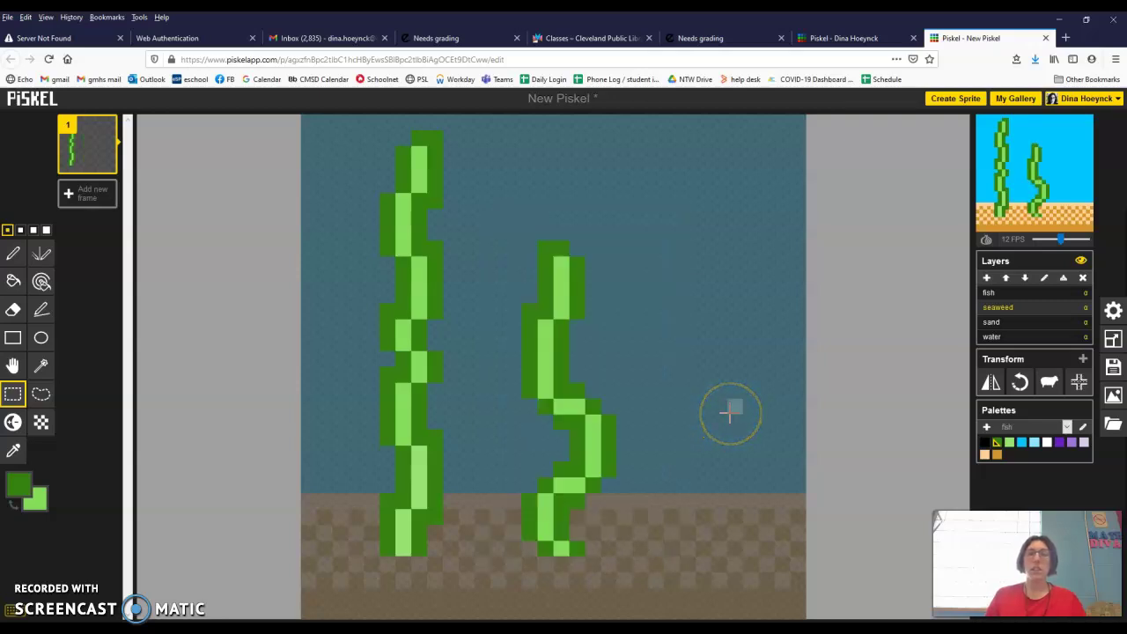
left_click(723, 412)
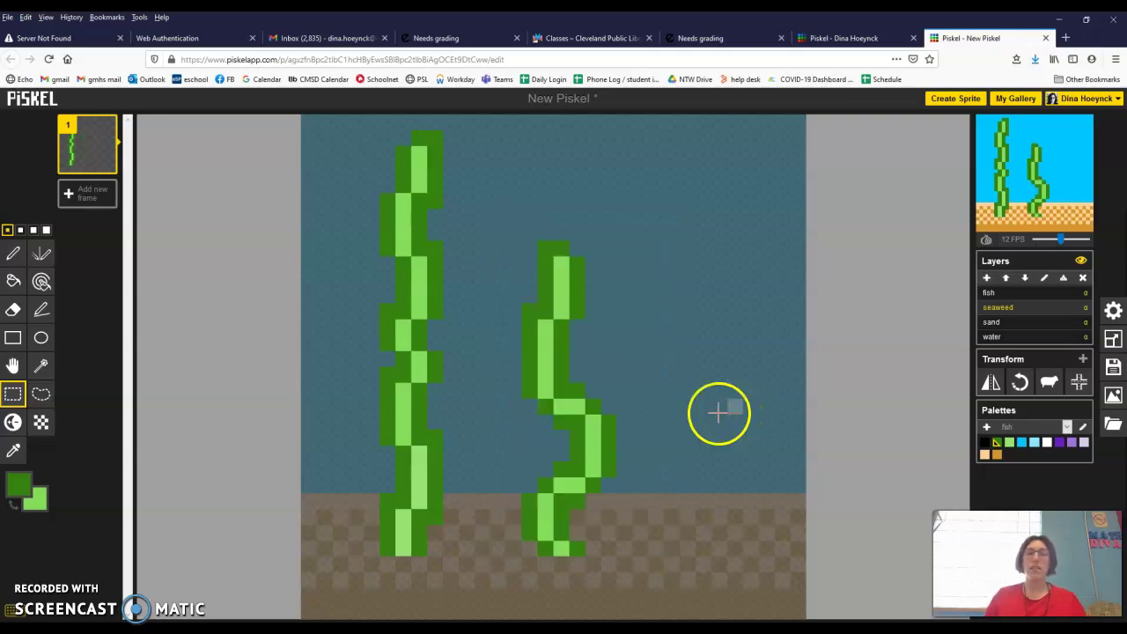
left_click(22, 586)
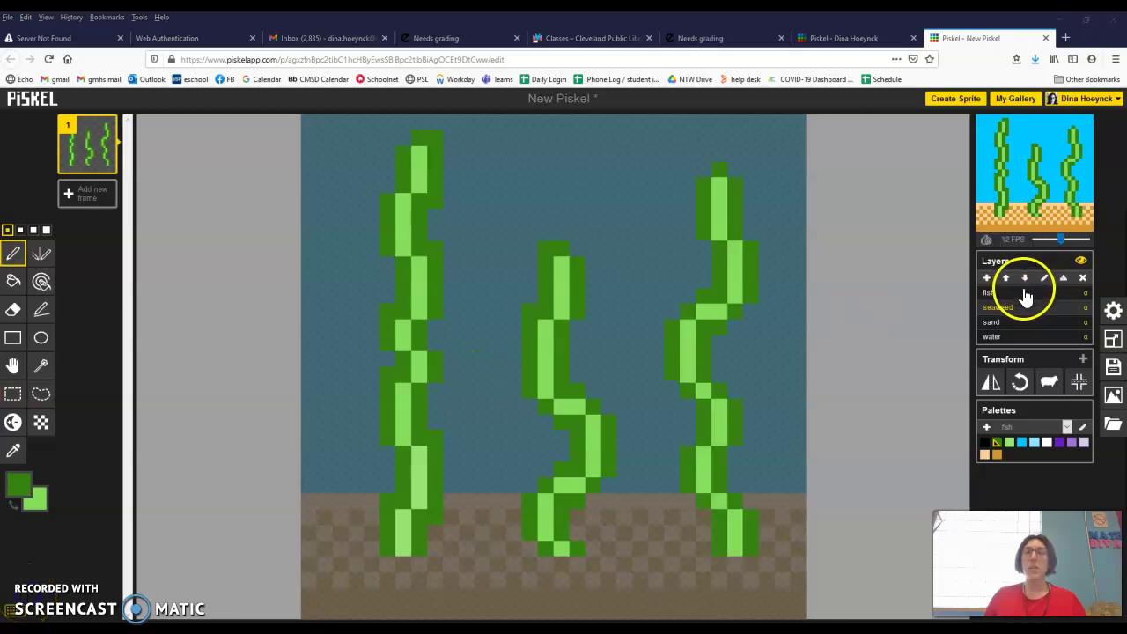
- Select the fish layer, choose dark purple and turn on left-right mirrored drawing
left_click(1026, 294)
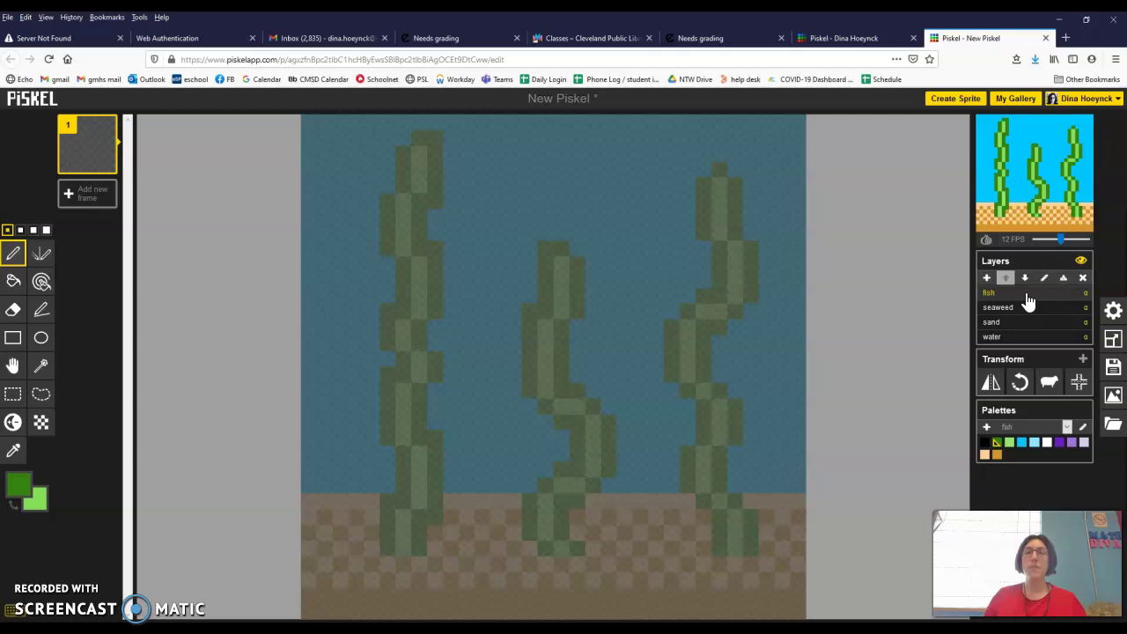
left_click(1058, 443)
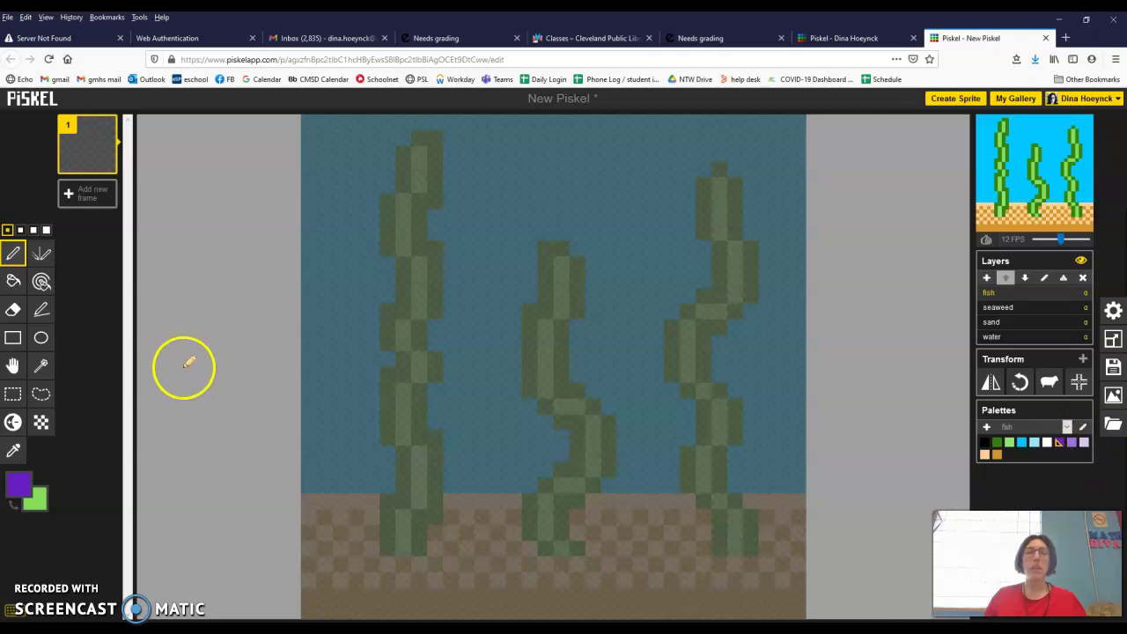
left_click(42, 259)
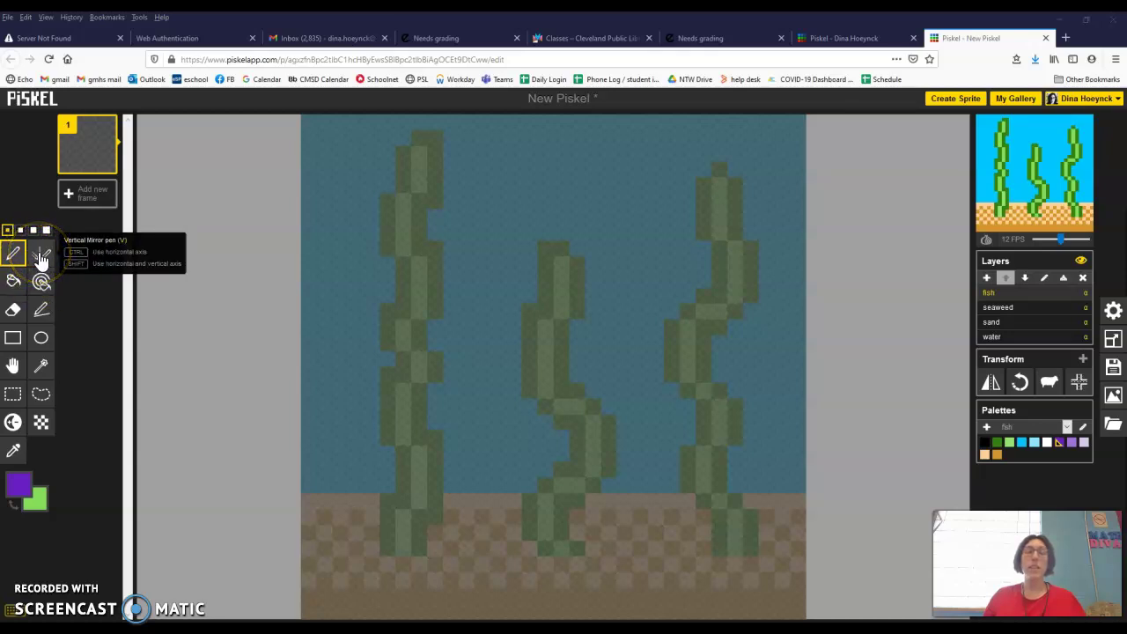
left_click(41, 256)
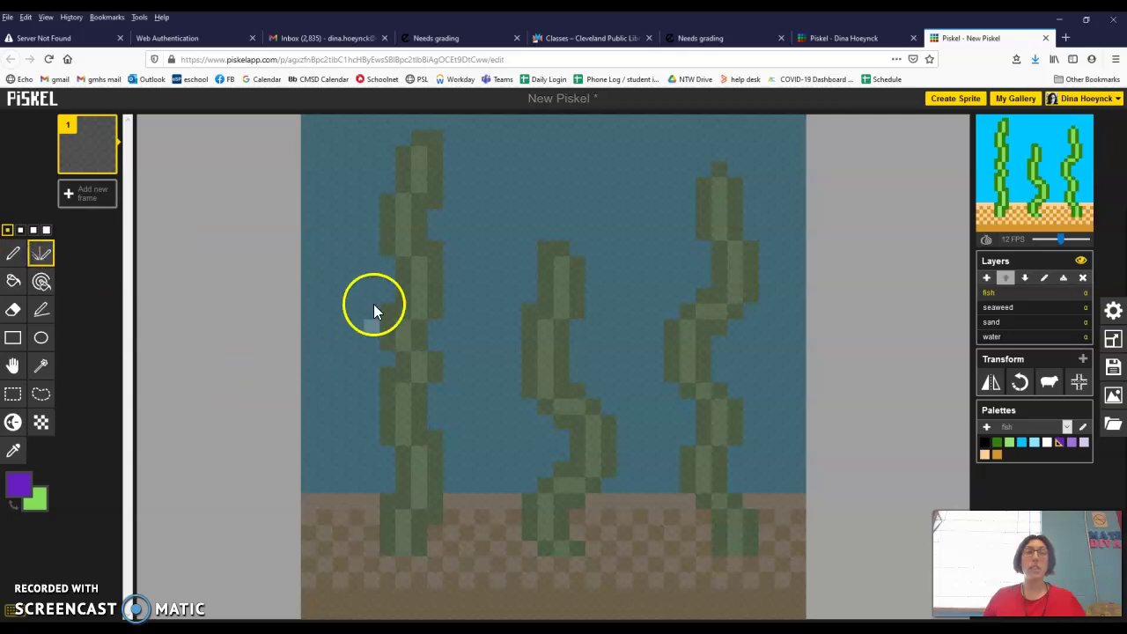
- Draw the symmetrical purple arched fish outline from the top down its sides
left_click(544, 141)
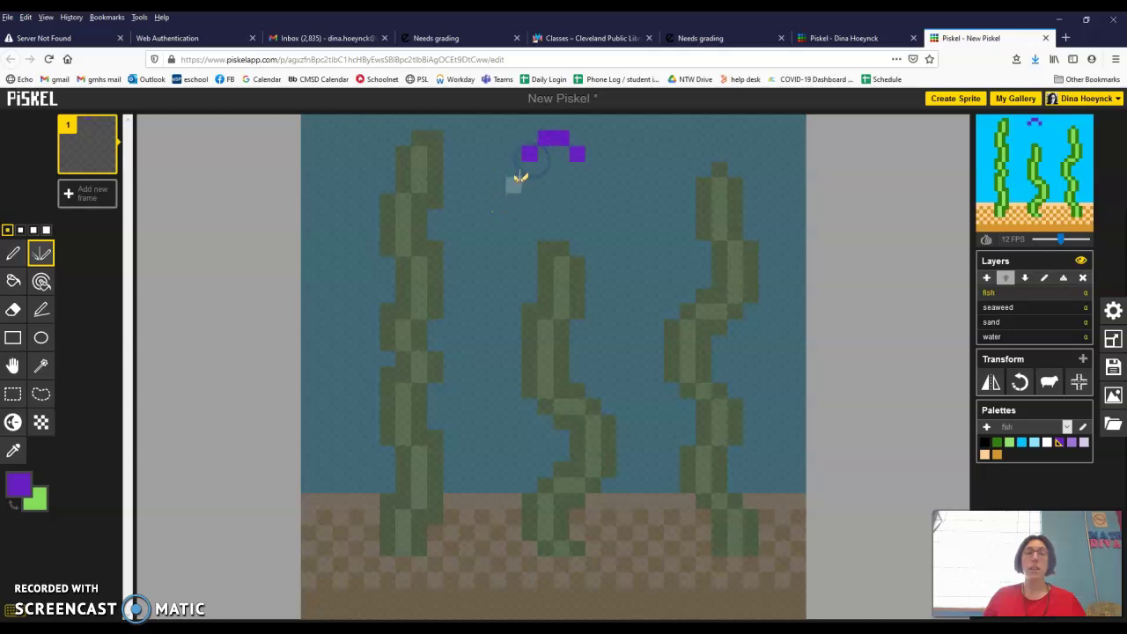
left_click(513, 170)
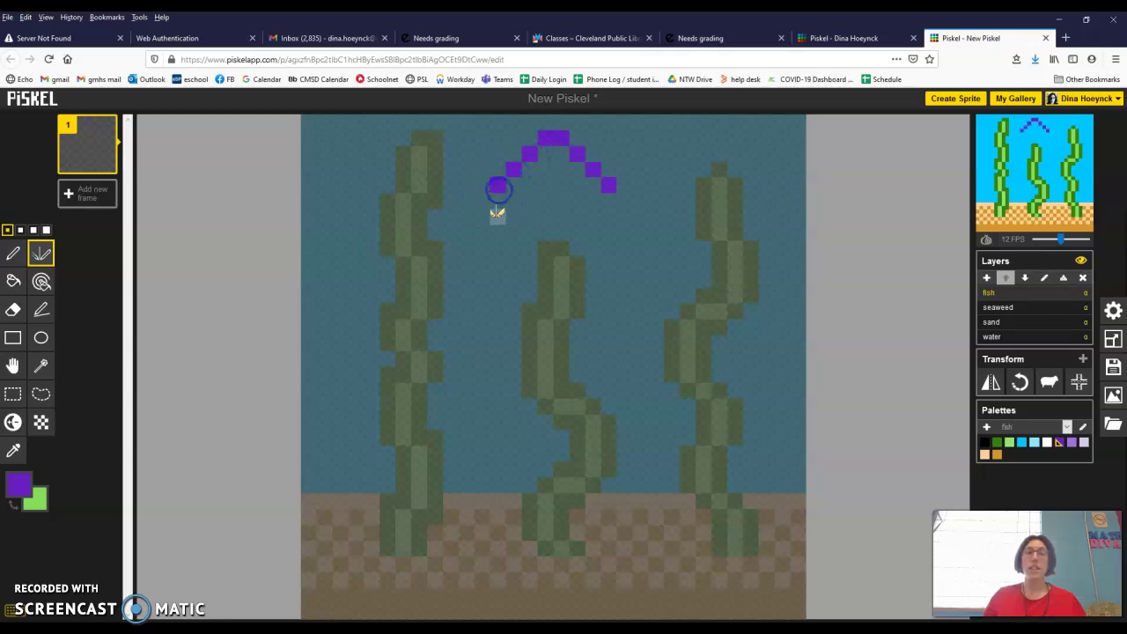
left_click(482, 202)
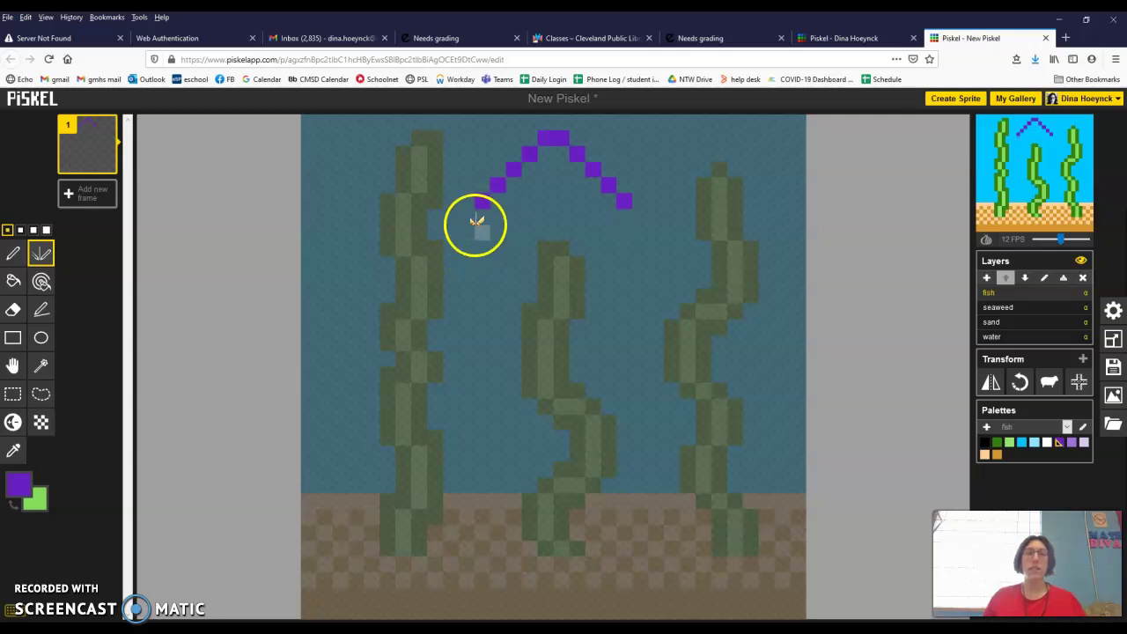
left_click_drag(467, 219, 467, 228)
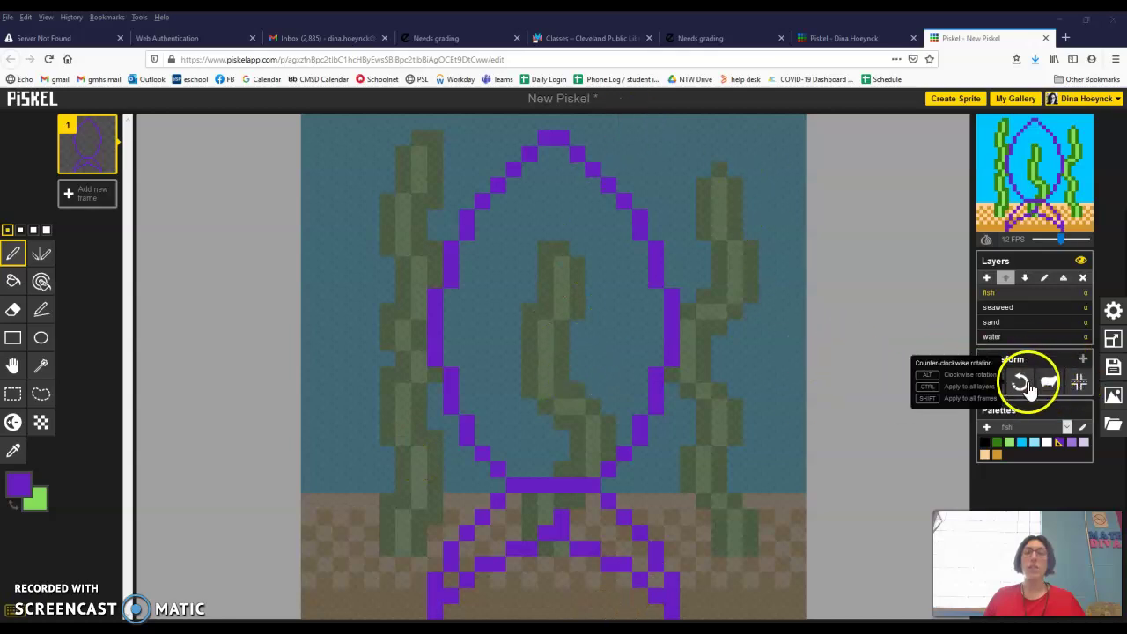
- Rotate the fish to lie horizontally and fill its body and tail light purple
left_click(1022, 383)
left_click(1023, 384)
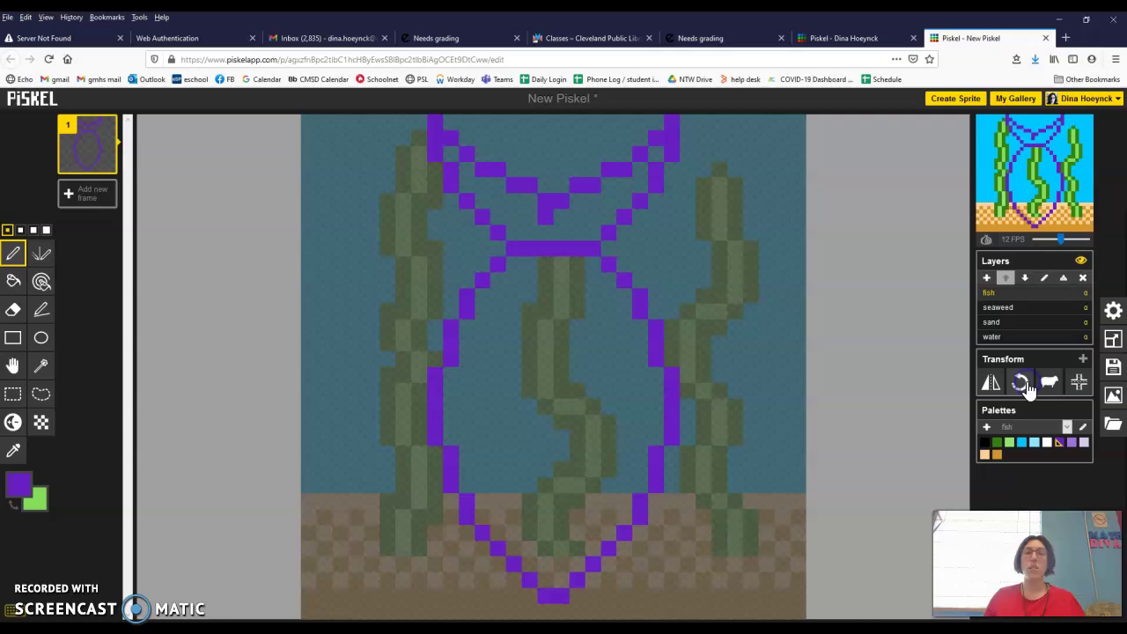
left_click(1023, 385)
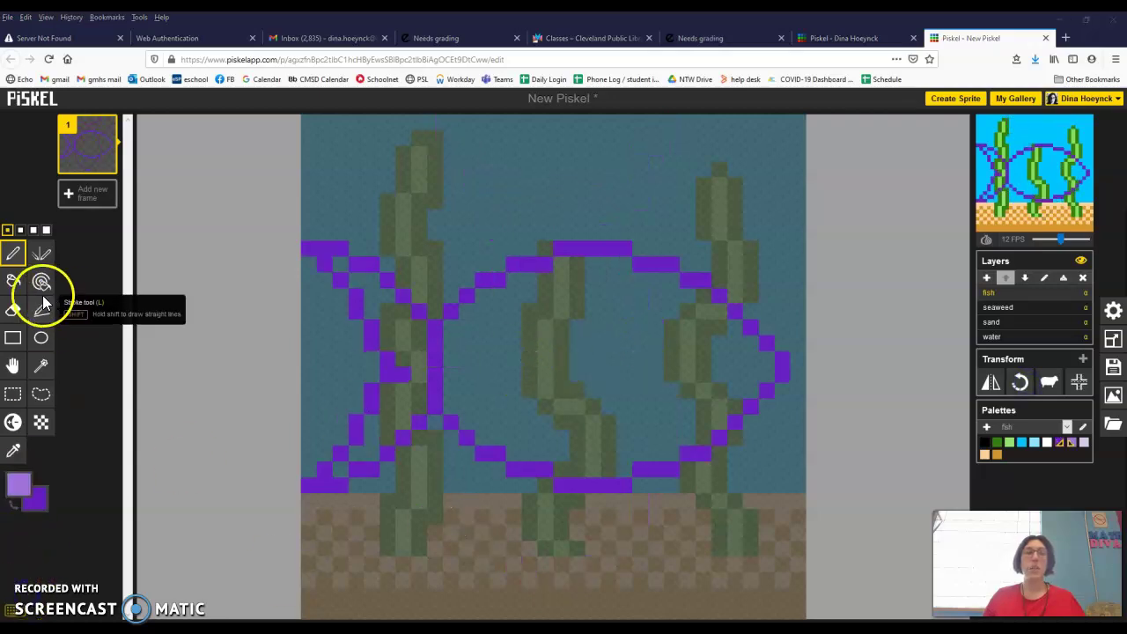
left_click(15, 282)
left_click(617, 340)
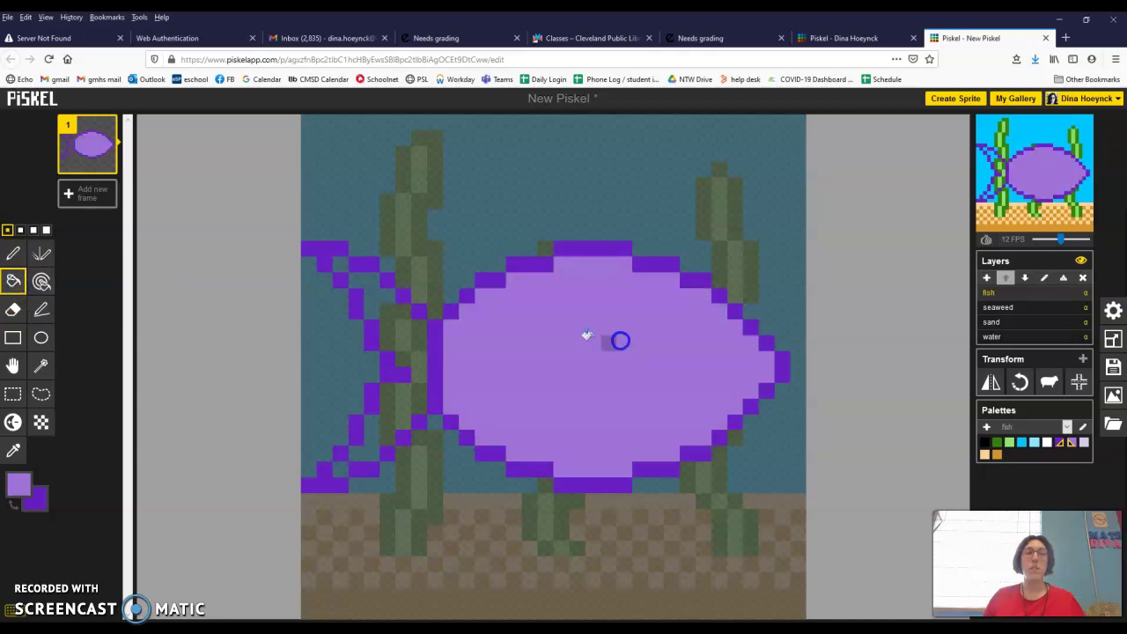
left_click(415, 340)
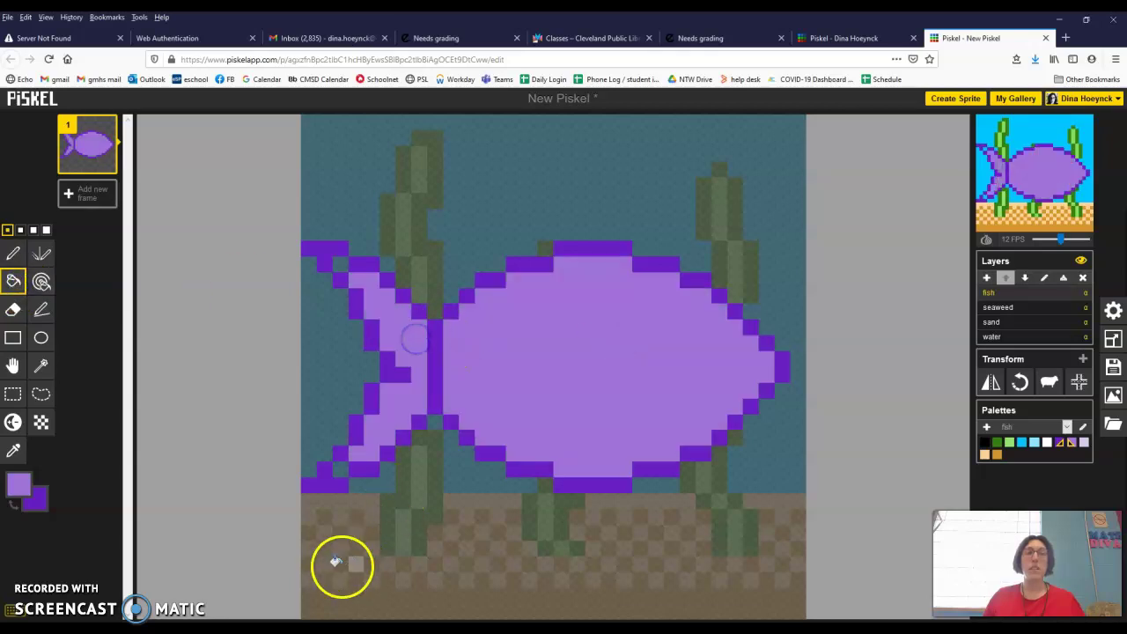
- Add 2x dithered shading near the tail joint and along the fish's lower edge
left_click(42, 424)
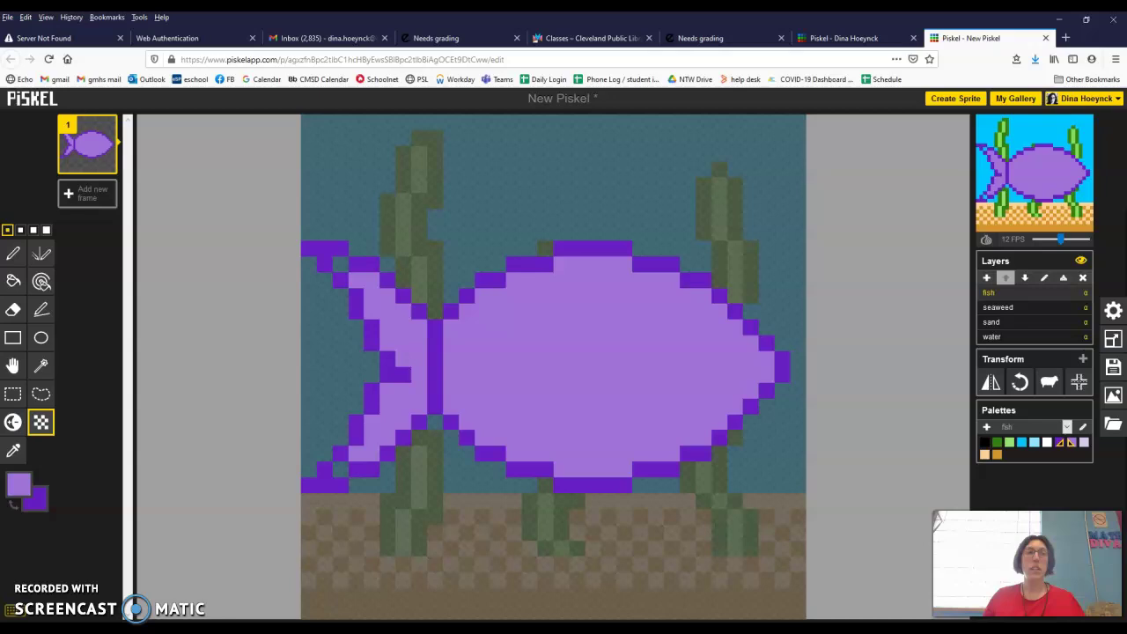
left_click(20, 230)
mouse_move(432, 395)
left_mouse_down()
mouse_move(463, 393)
mouse_move(477, 409)
left_mouse_up()
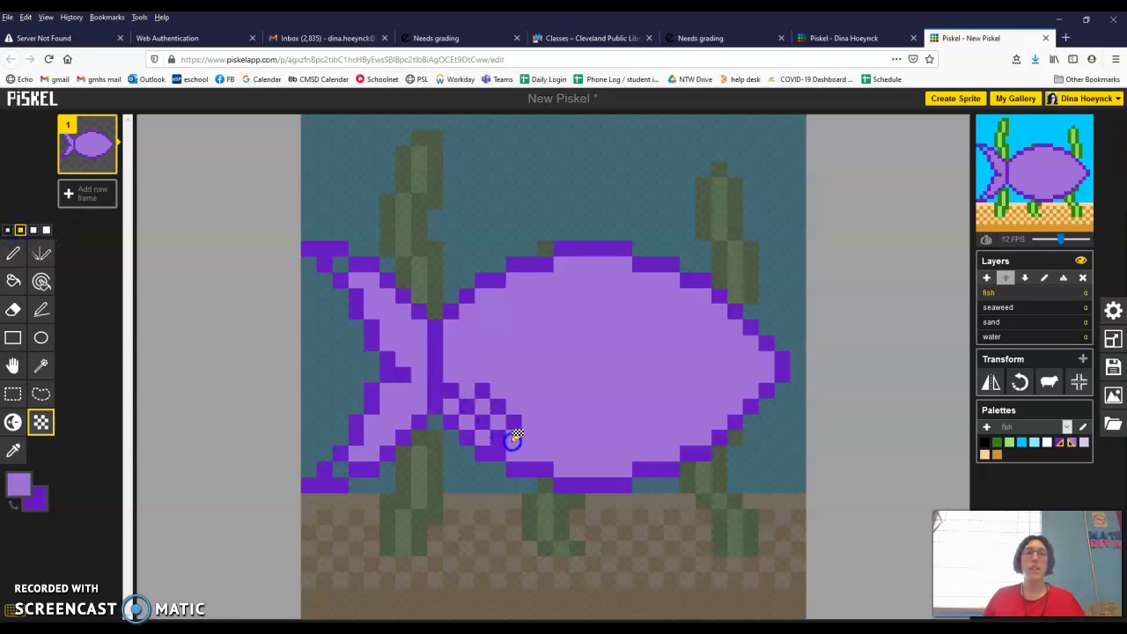
left_click_drag(552, 452, 604, 463)
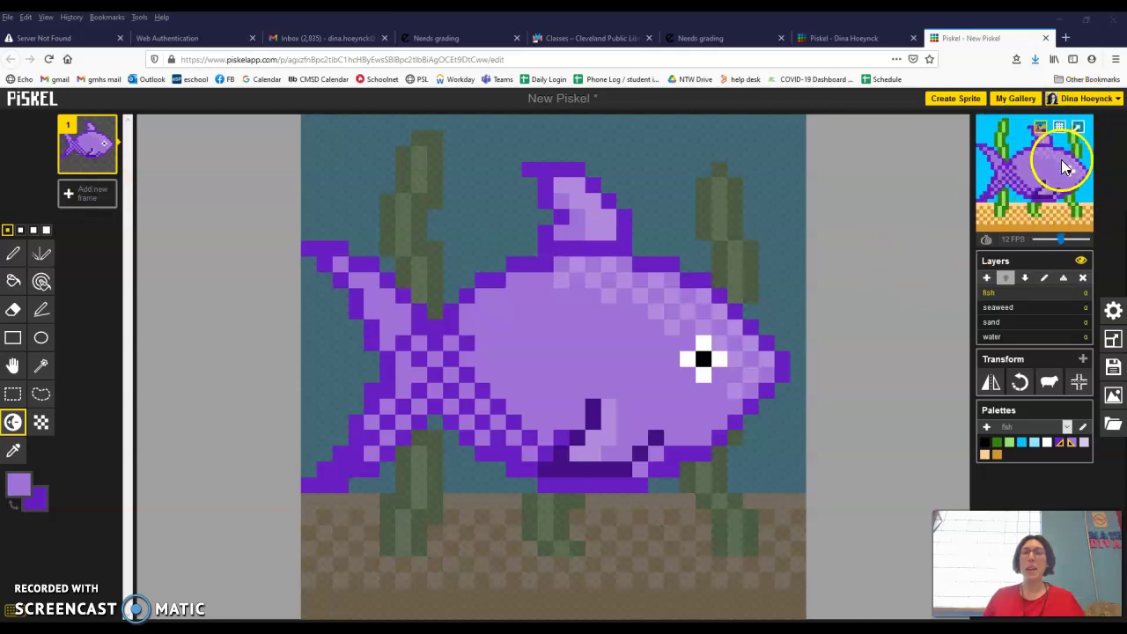
- Switch the animation preview between original 1x size and best fitting size
left_click(1041, 129)
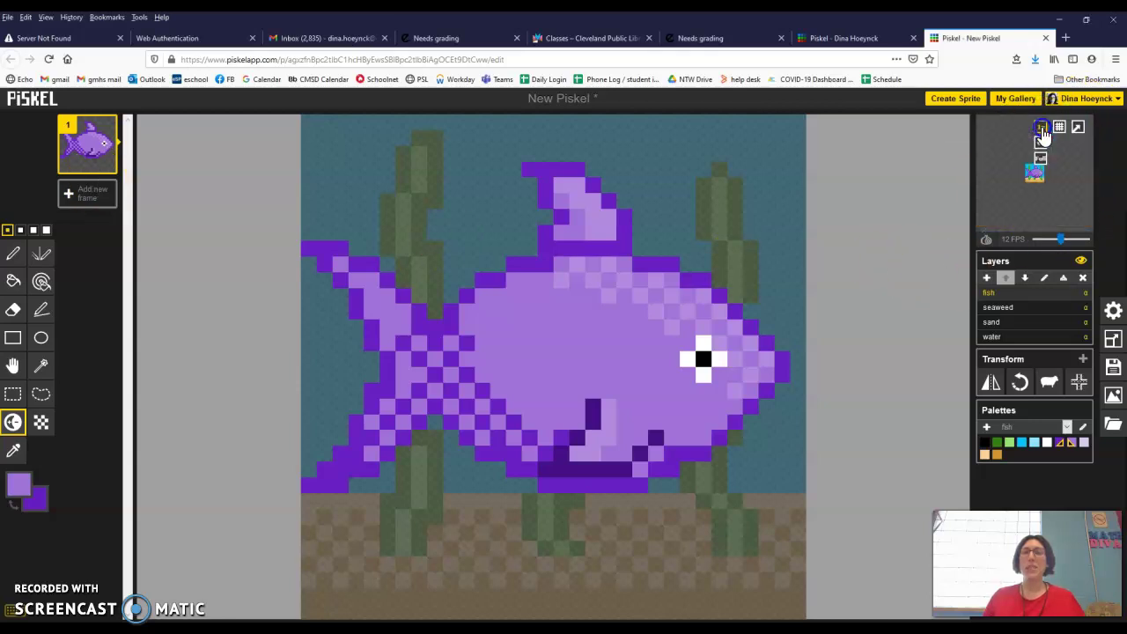
left_click(1035, 190)
mouse_move(1041, 129)
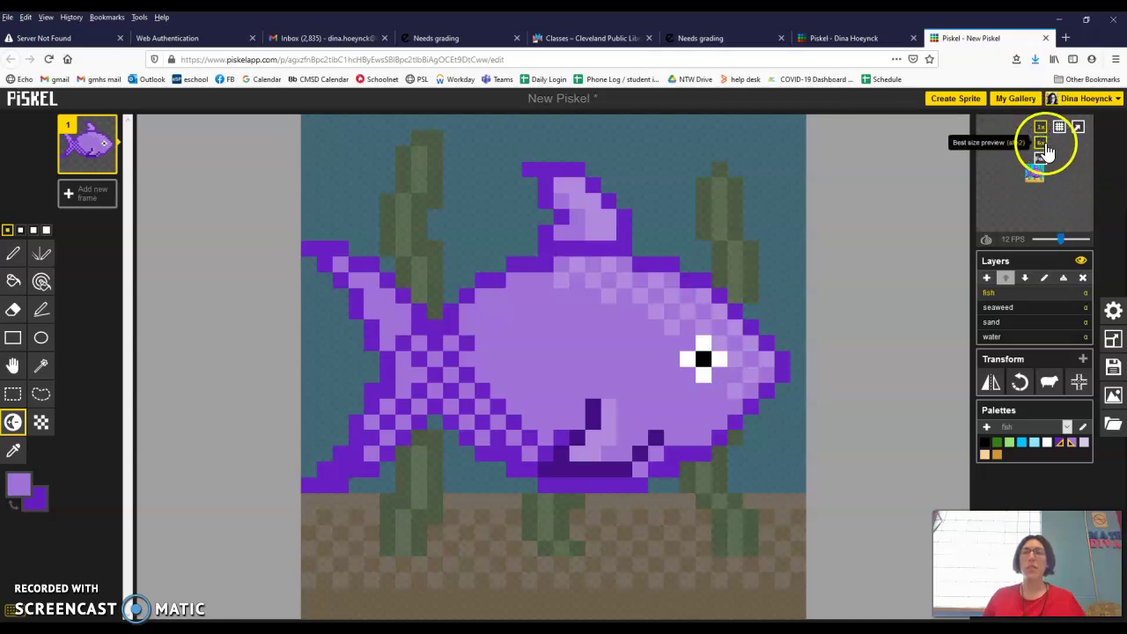
left_click(1042, 144)
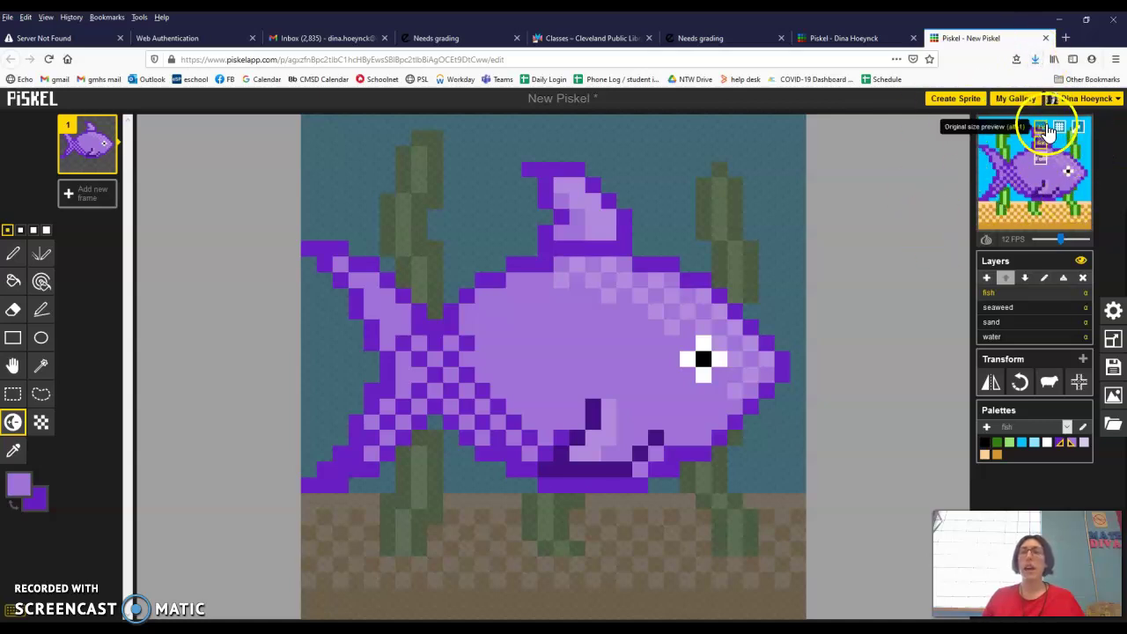
- Open and close the pop-out preview window, then turn on onion skinning
left_click(1078, 127)
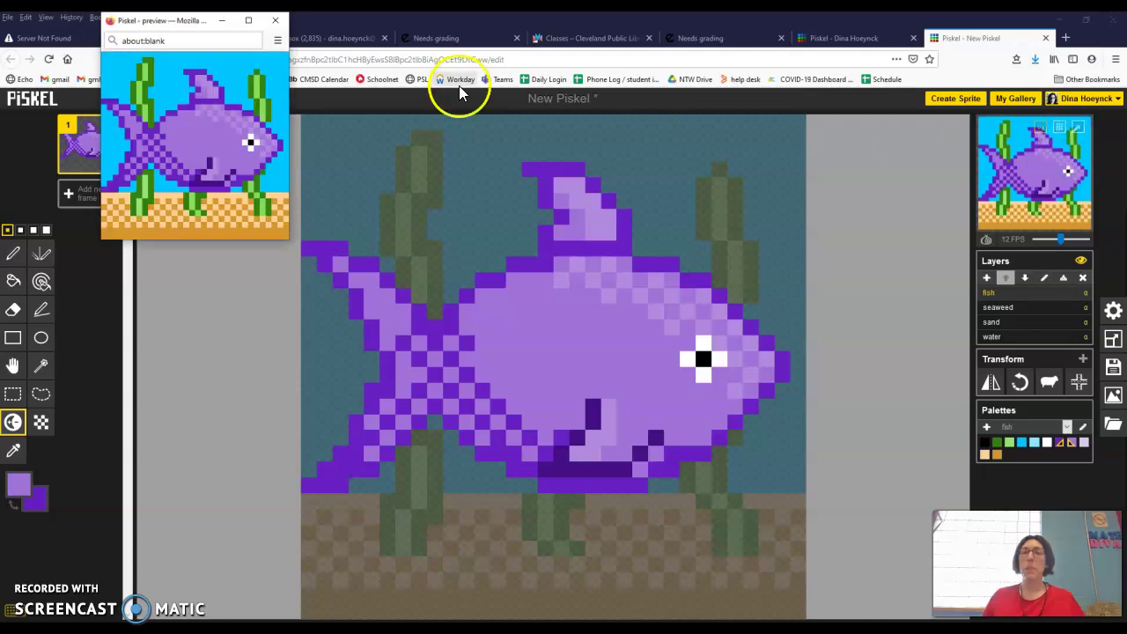
left_click(277, 20)
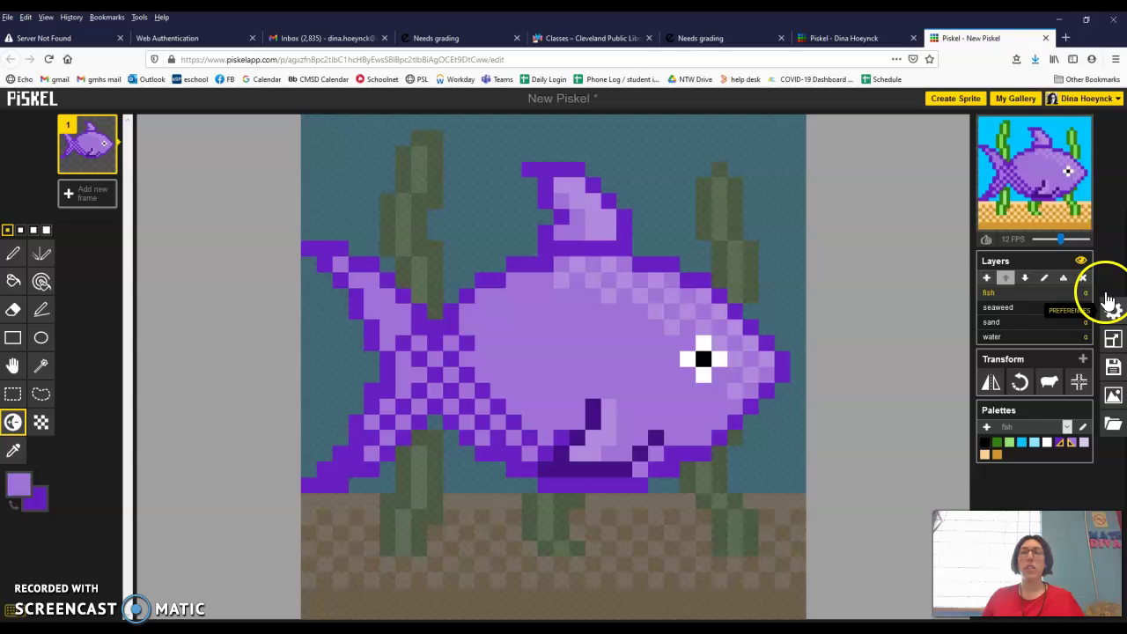
left_click(987, 241)
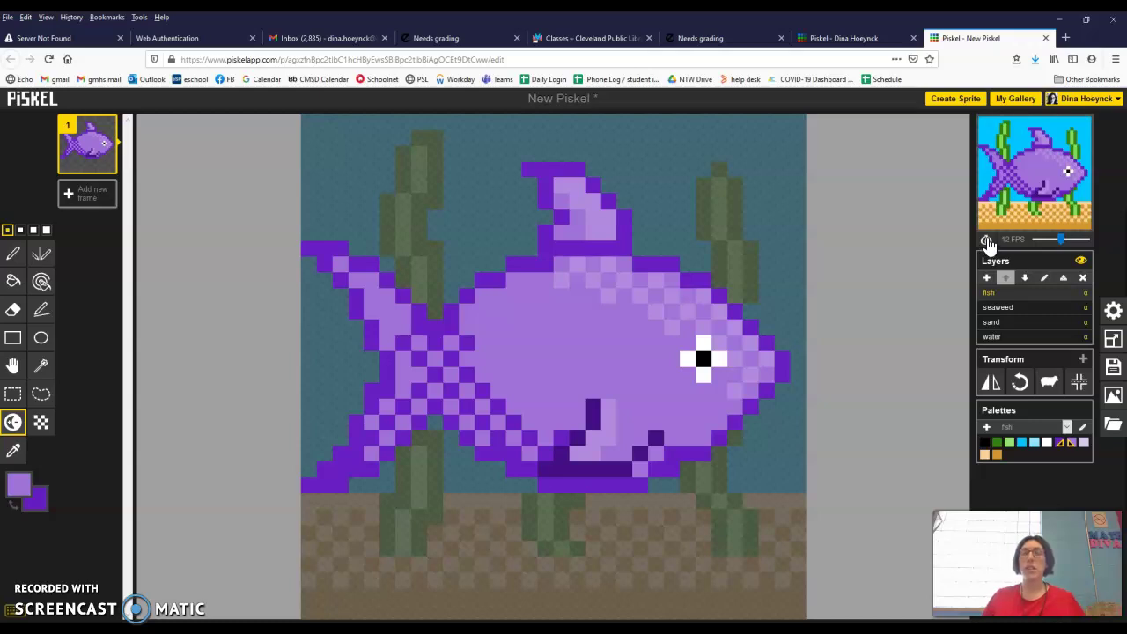
- Duplicate frame 1 and use the Move tool to shift the fish one pixel
left_click(106, 165)
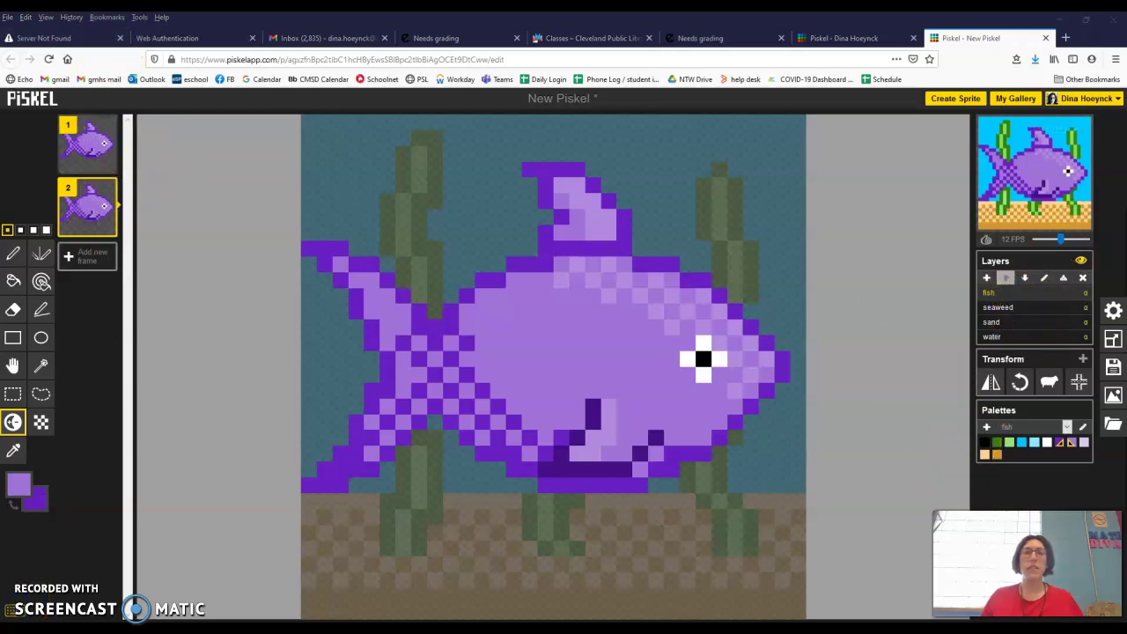
left_click(15, 368)
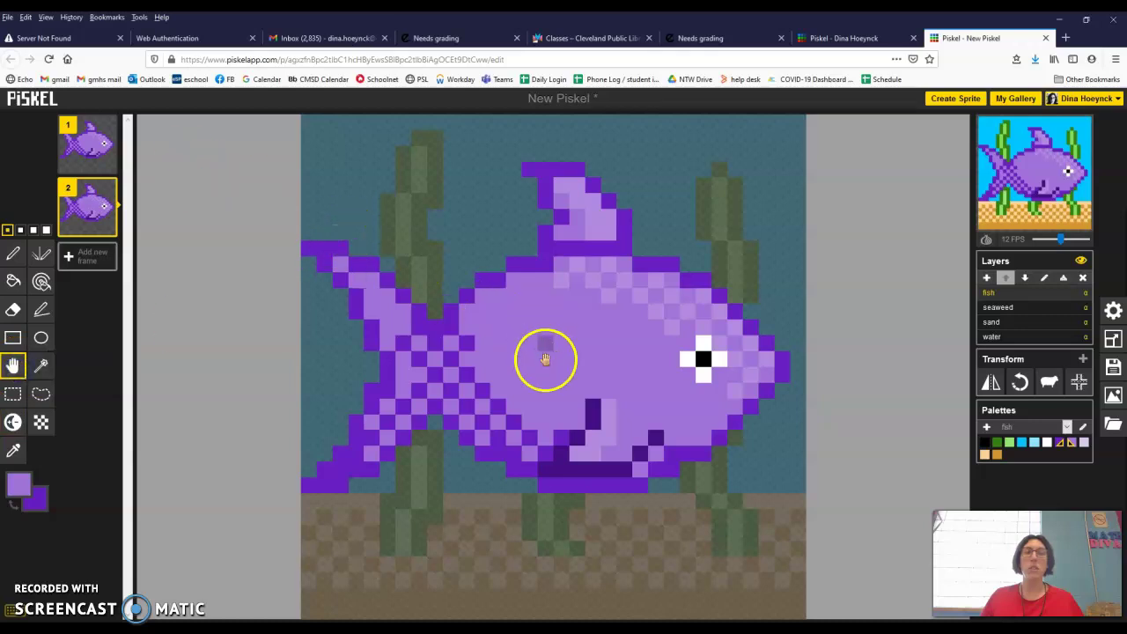
left_click_drag(544, 361, 560, 360)
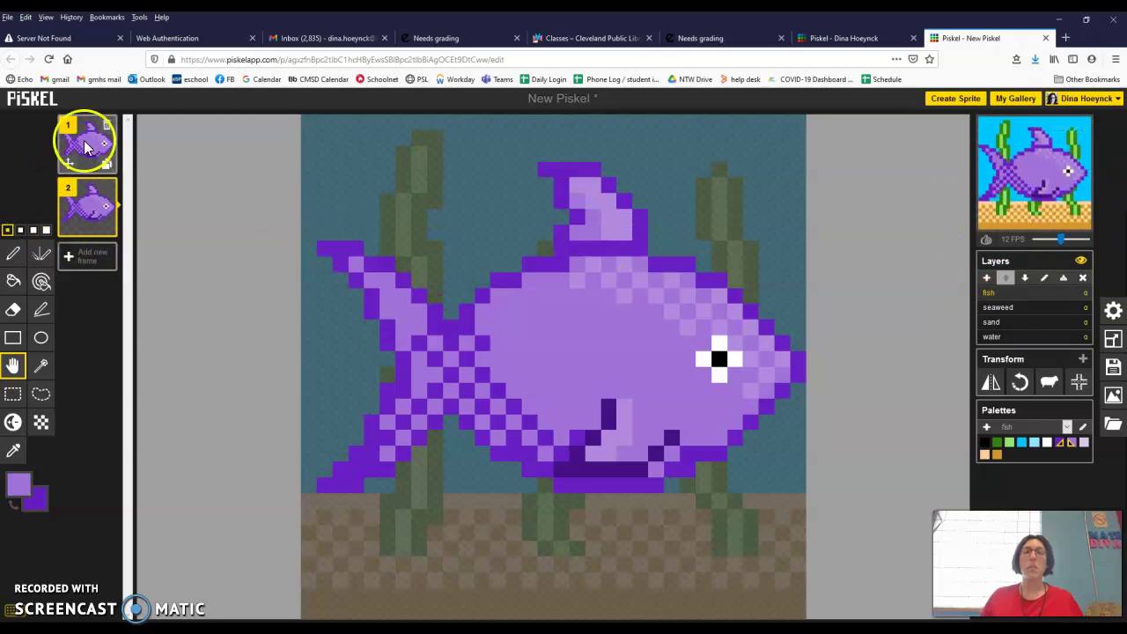
mouse_move(106, 225)
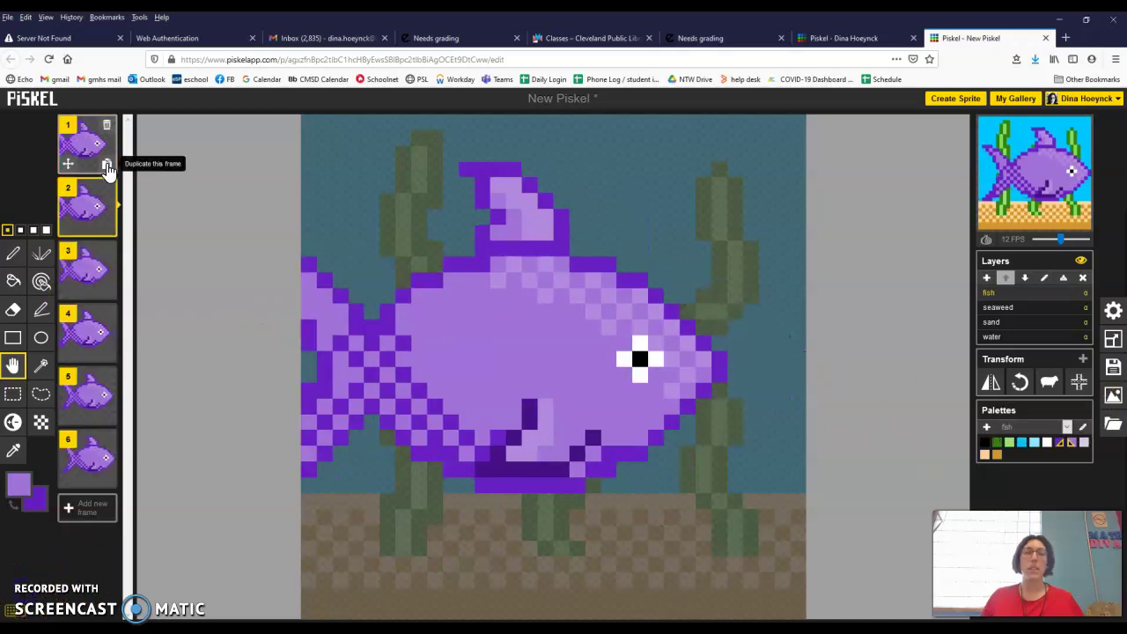
left_click(90, 134)
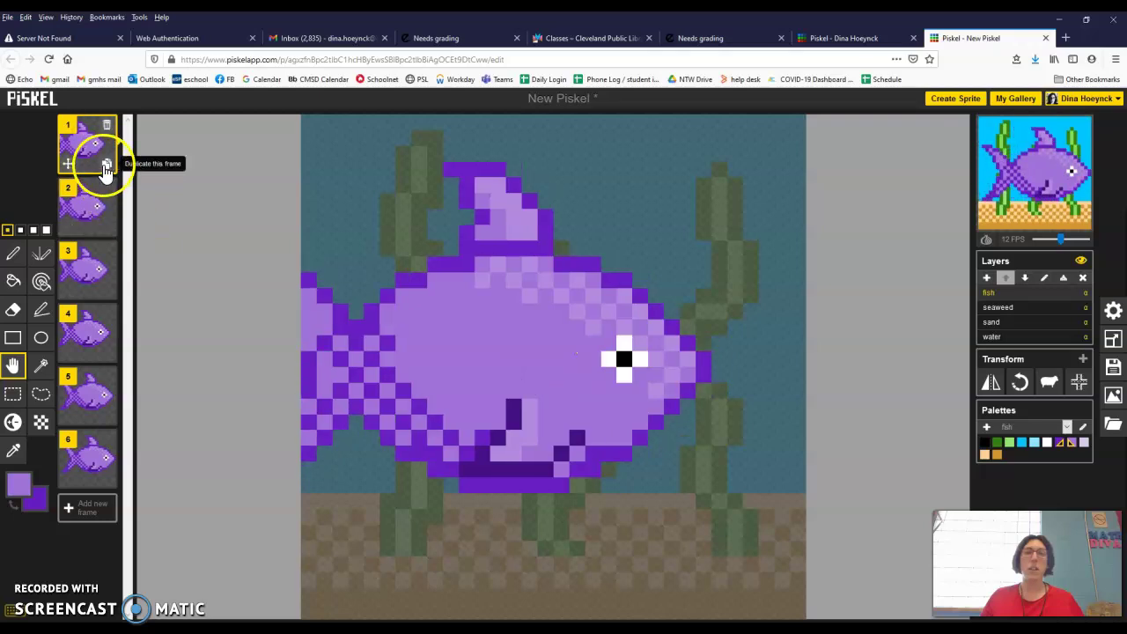
left_click(100, 166)
left_click(489, 348)
left_click_drag(493, 347, 478, 347)
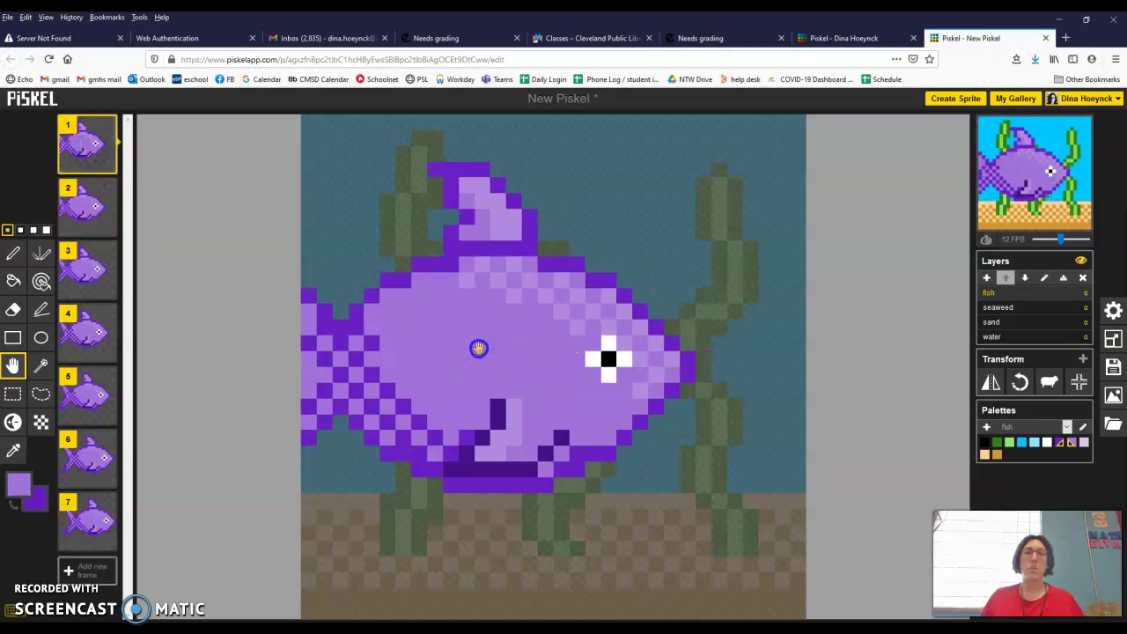
- Keep duplicating frame 1 and nudging its fish one pixel left, several more times
left_click(106, 167)
left_click(92, 141)
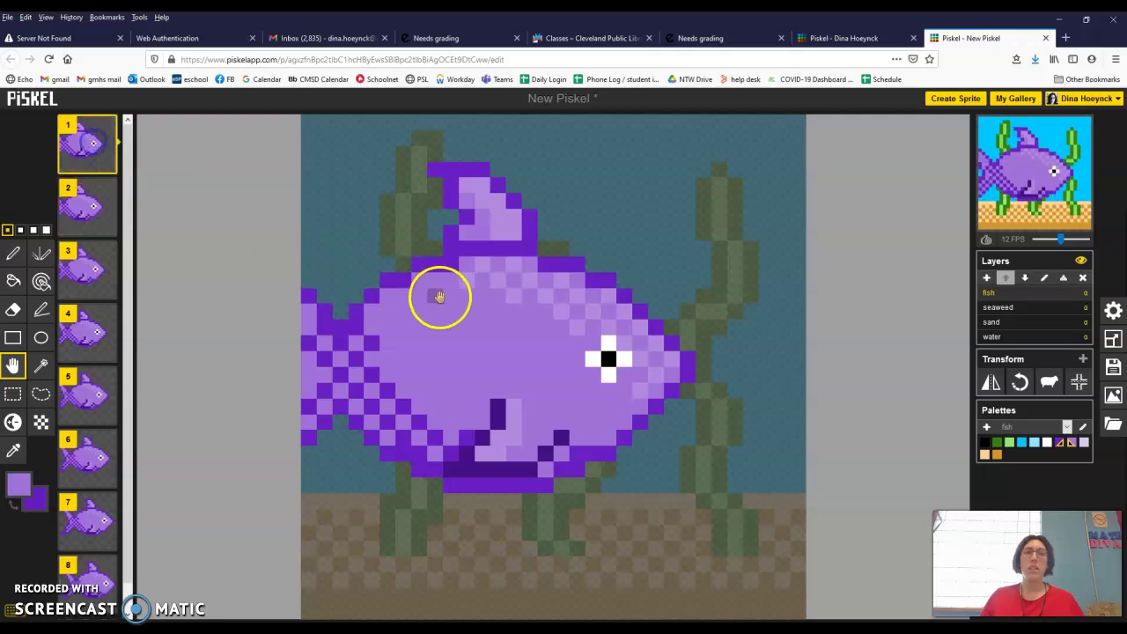
left_click(440, 297)
left_click_drag(521, 314, 488, 350)
left_click(101, 158)
left_click(428, 327)
left_click(96, 146)
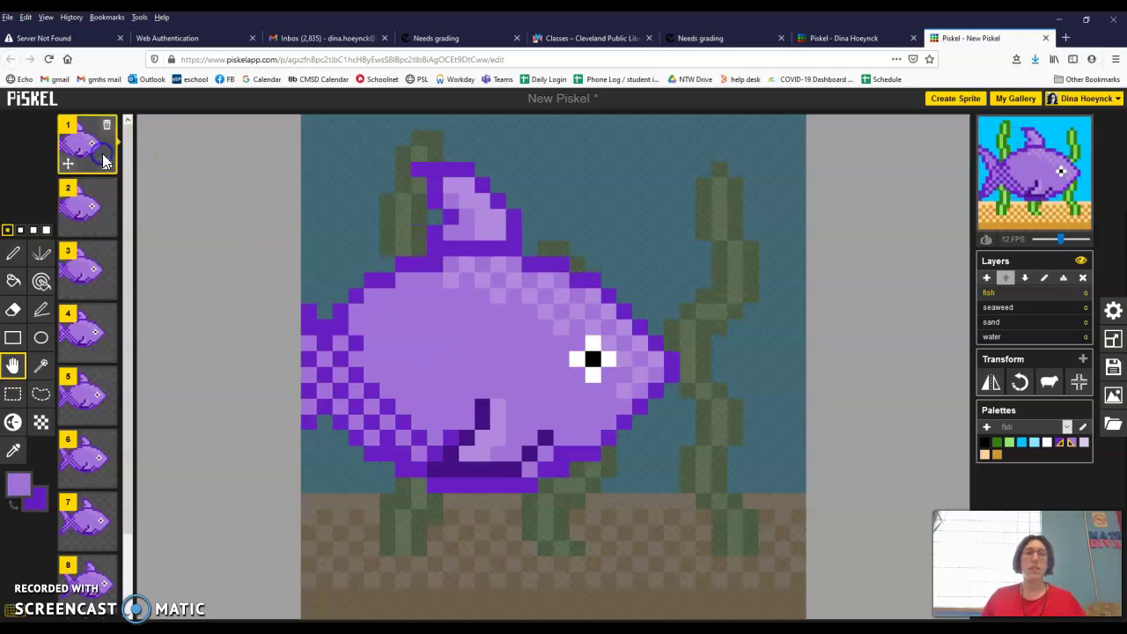
left_click(507, 296)
left_click_drag(507, 297, 502, 297)
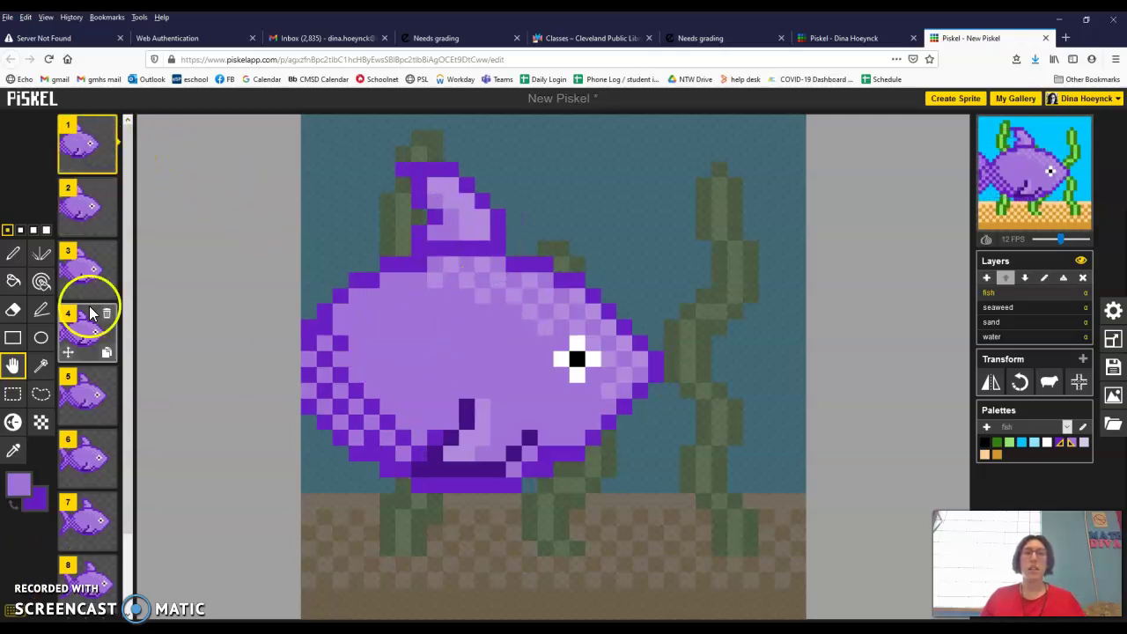
left_click(106, 158)
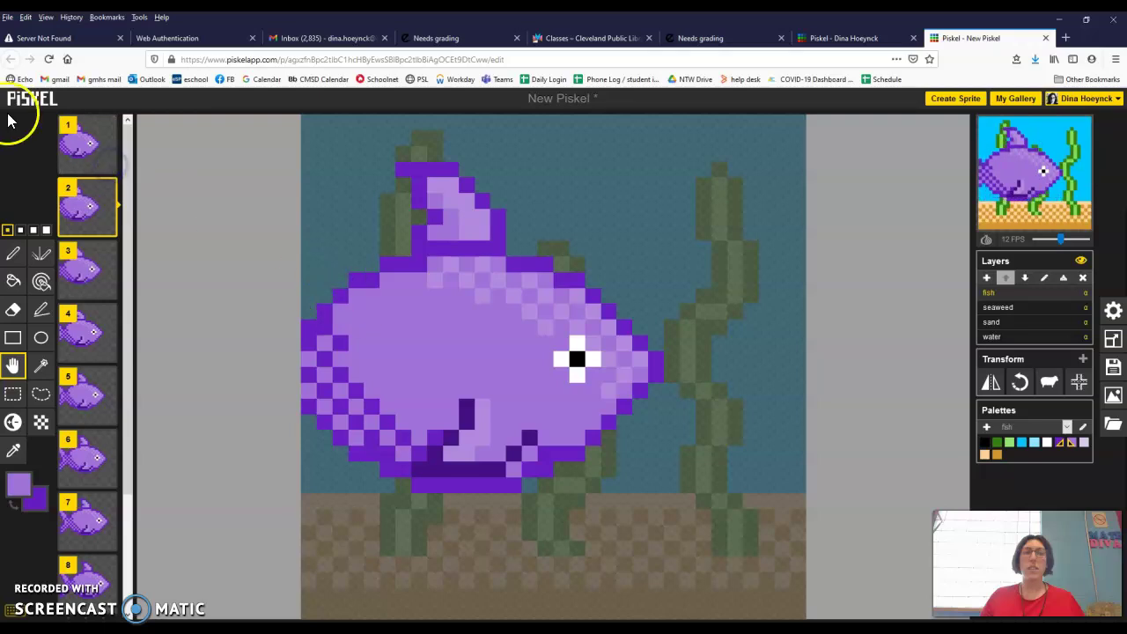
left_click(88, 148)
left_click(529, 387)
left_click_drag(520, 387, 506, 386)
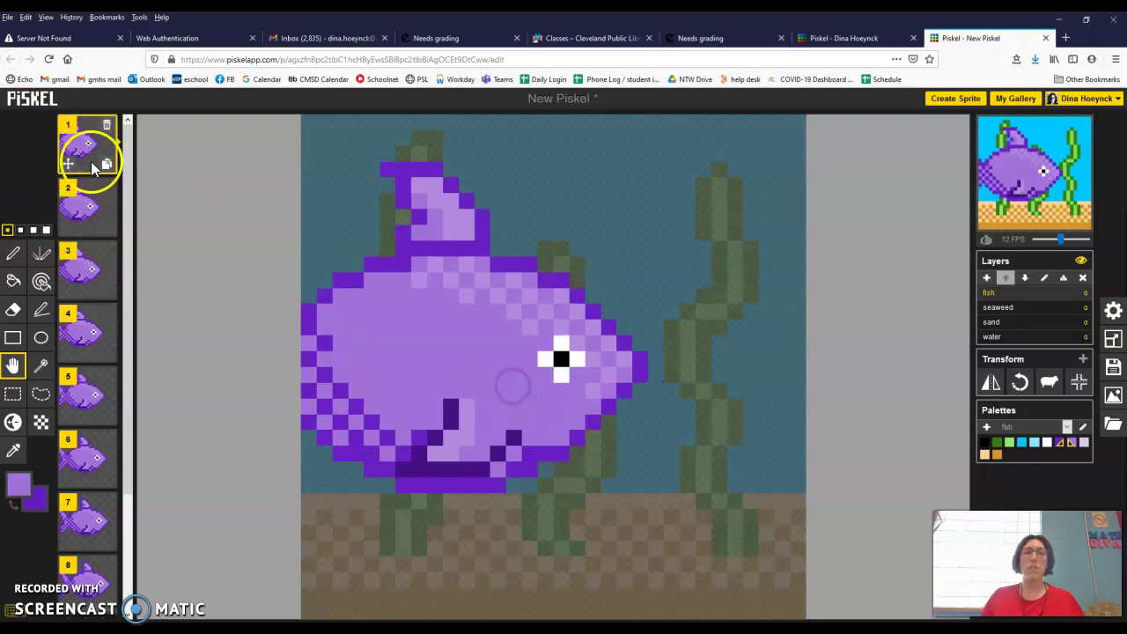
- Finish the remaining duplications, shifting frame 1's fish left each time until 32 frames exist
left_click(103, 164)
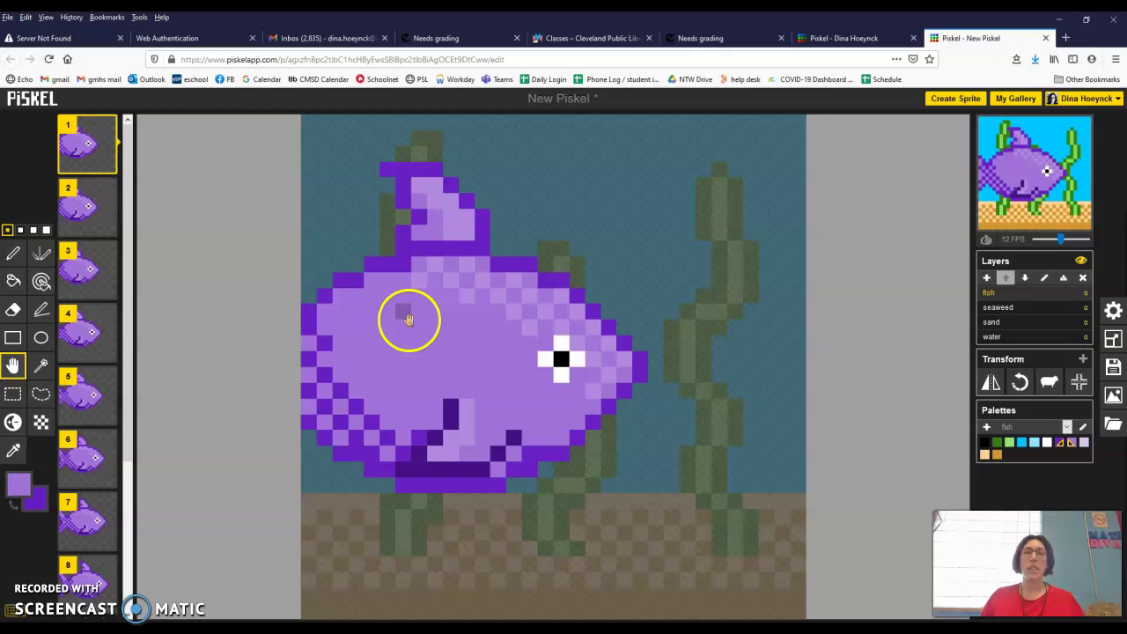
left_click_drag(403, 320, 388, 319)
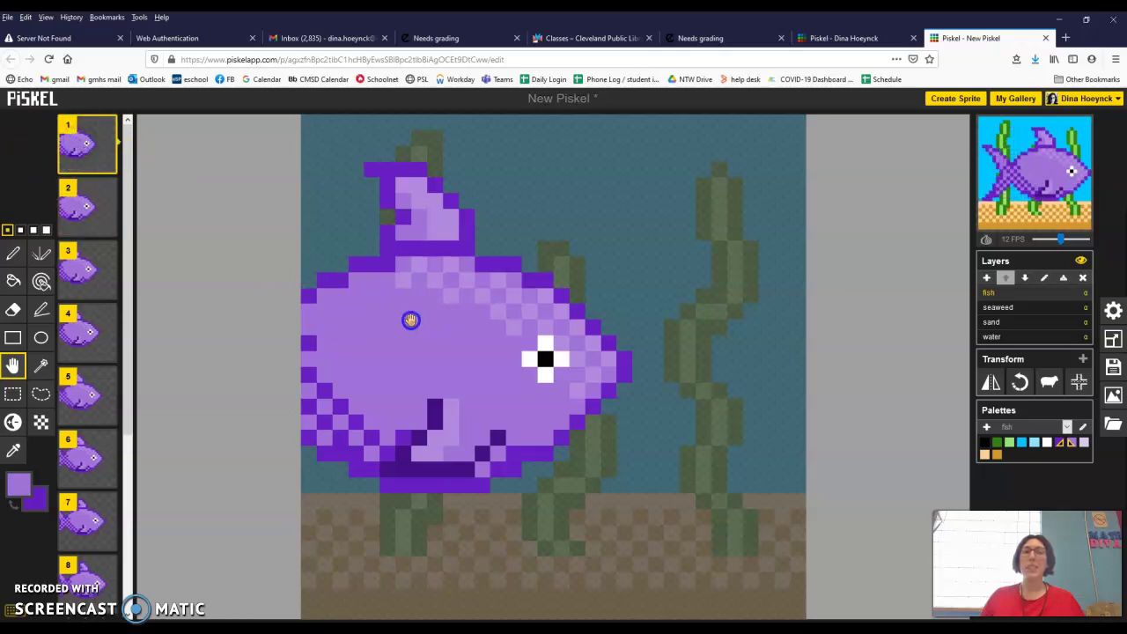
left_click_drag(410, 320, 404, 320)
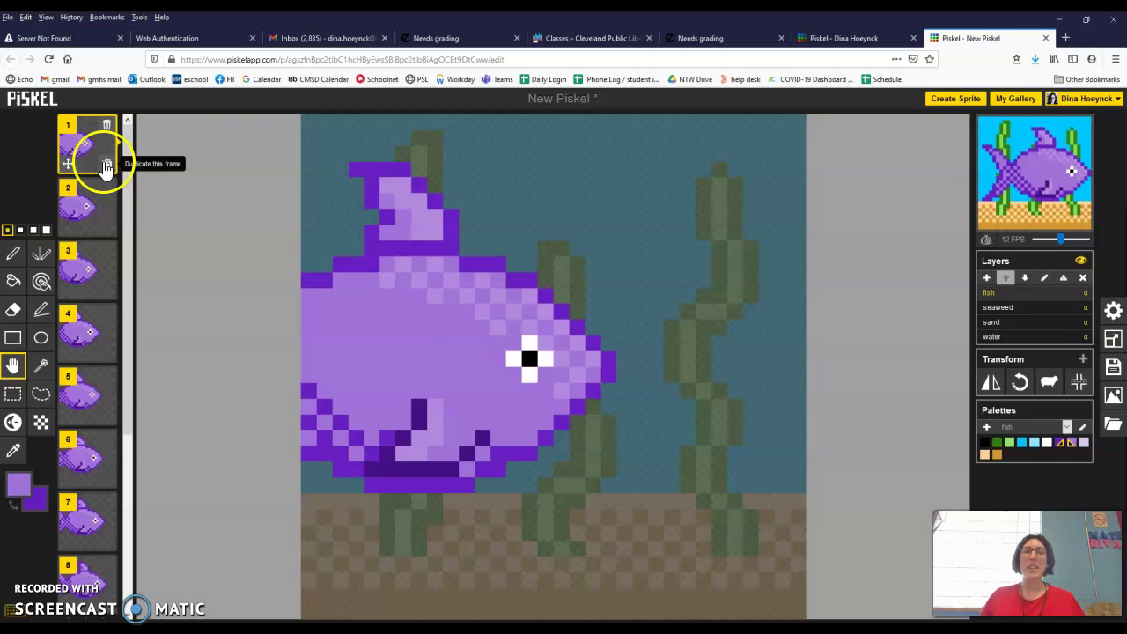
left_click(105, 165)
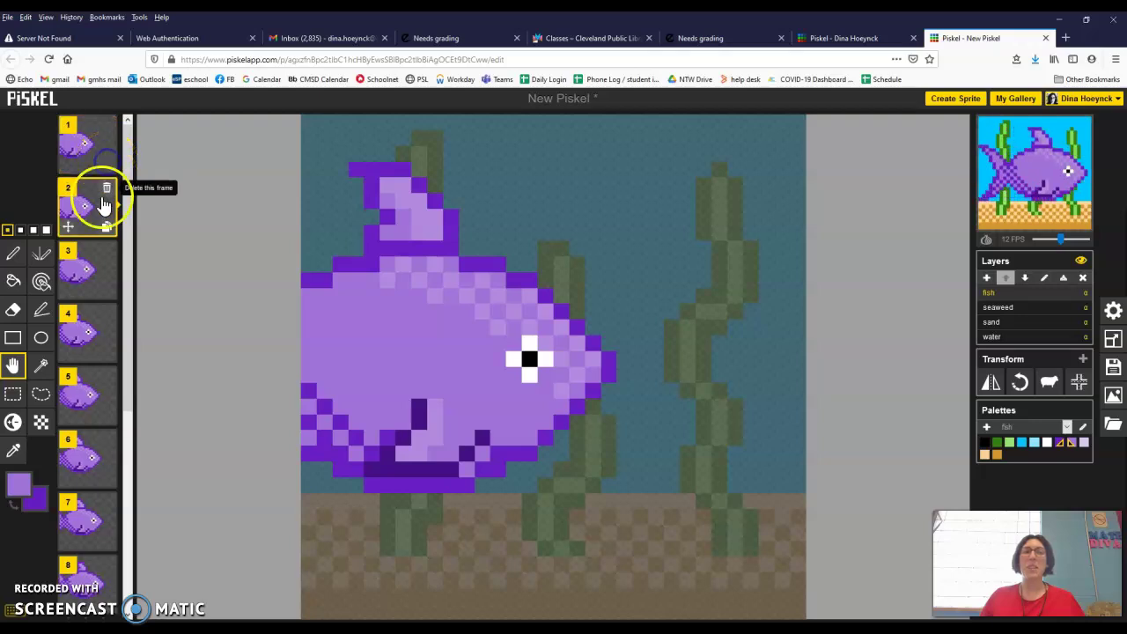
left_click(82, 138)
left_click_drag(432, 344, 422, 344)
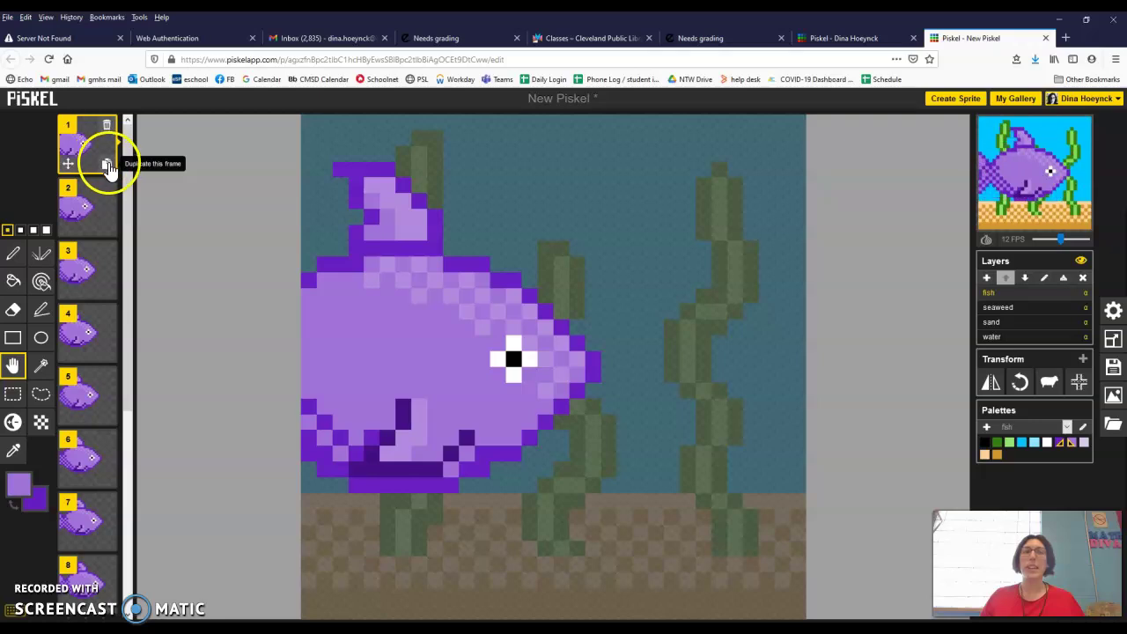
left_click(105, 166)
left_click(83, 138)
left_click_drag(432, 352, 417, 352)
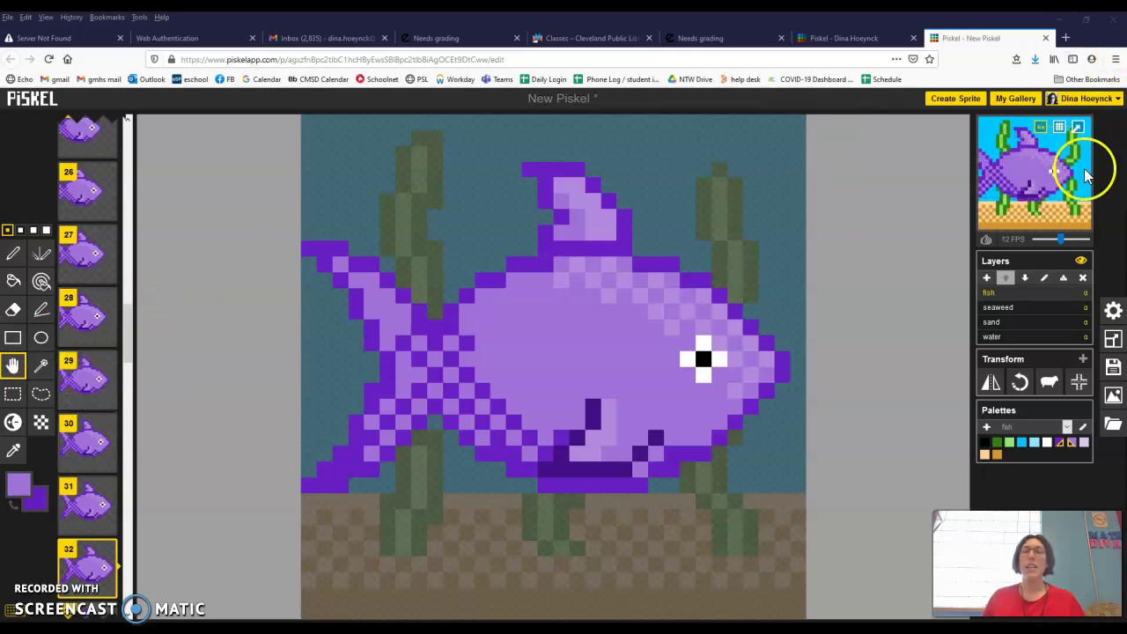
- Open the pop-out preview, move it aside to watch the fish swim, then close it
left_click(1075, 132)
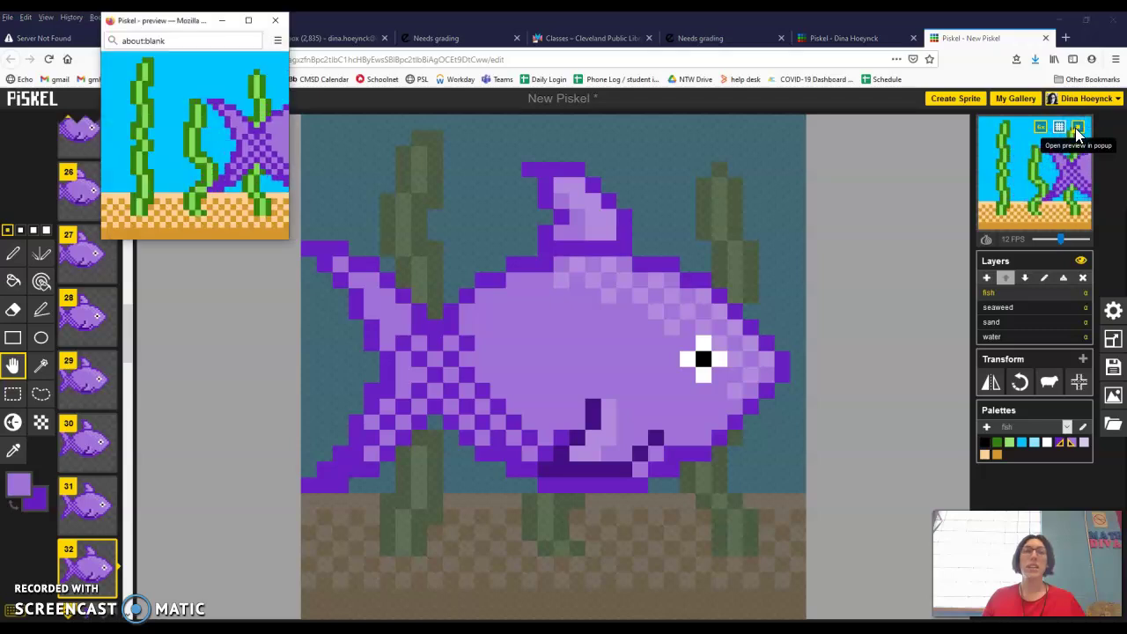
left_click_drag(194, 21, 291, 70)
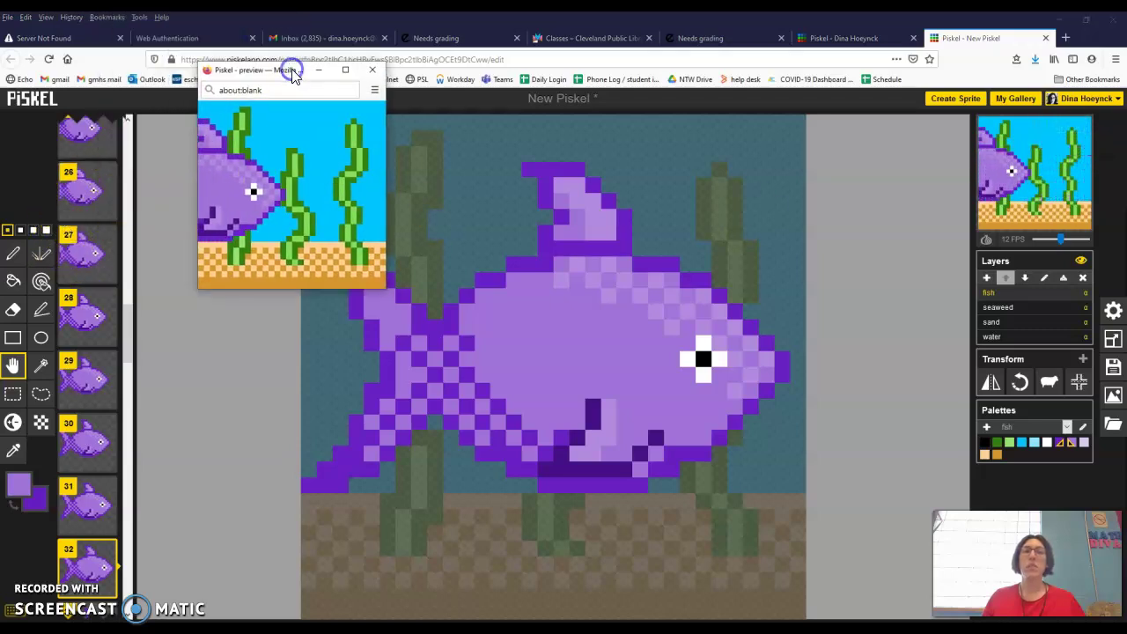
left_click(372, 72)
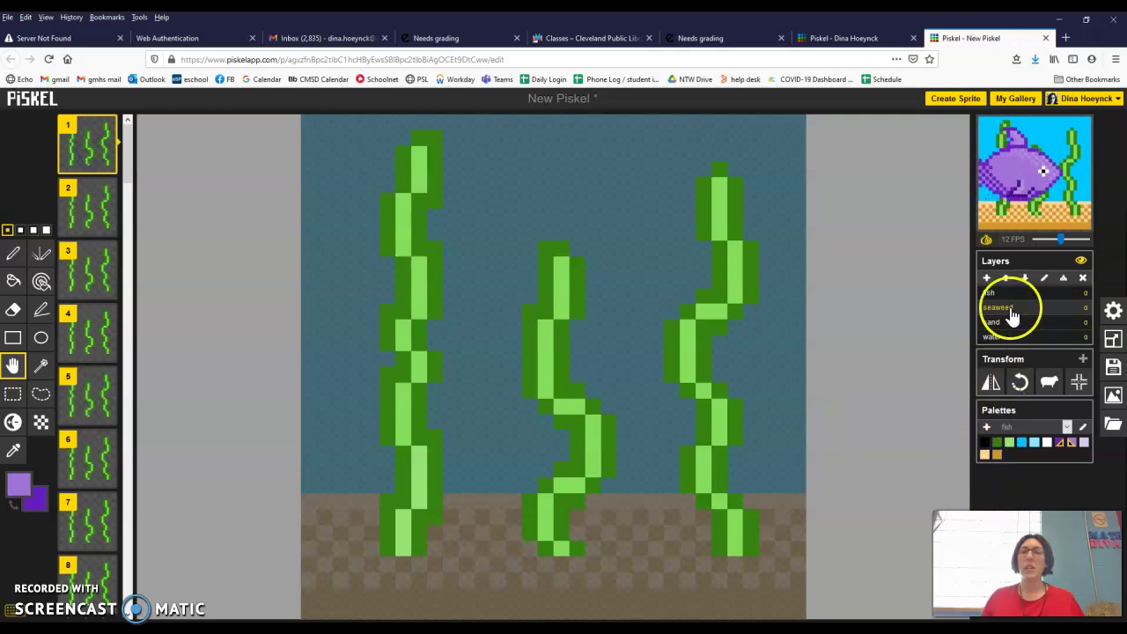
- Select frame 2 in the frames list for editing
mouse_move(85, 149)
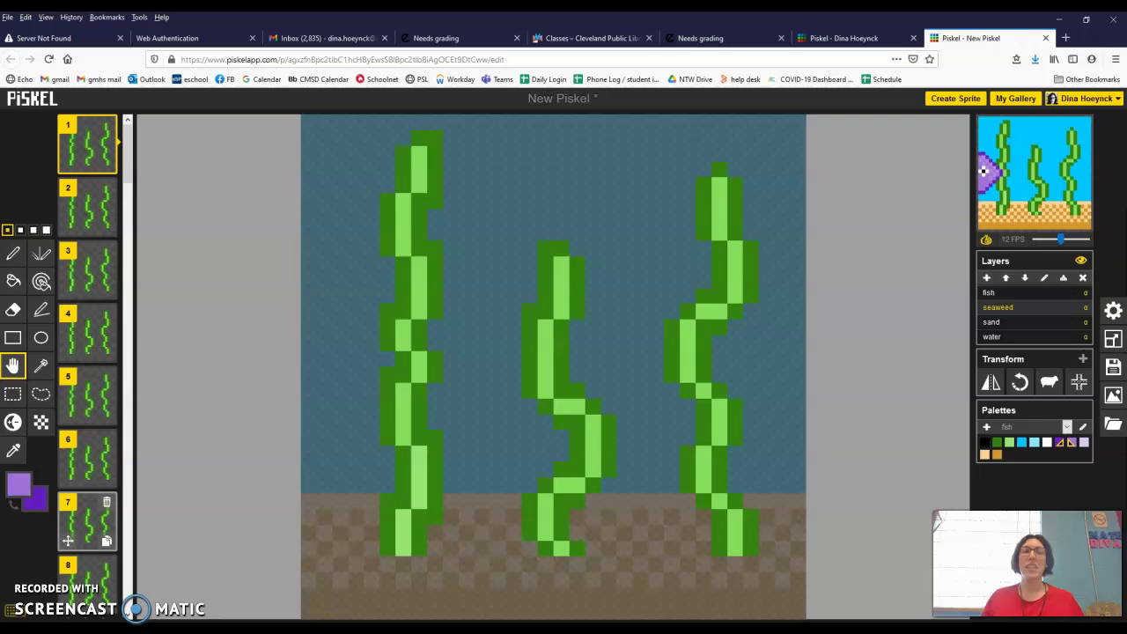
left_click_drag(130, 142, 178, 113)
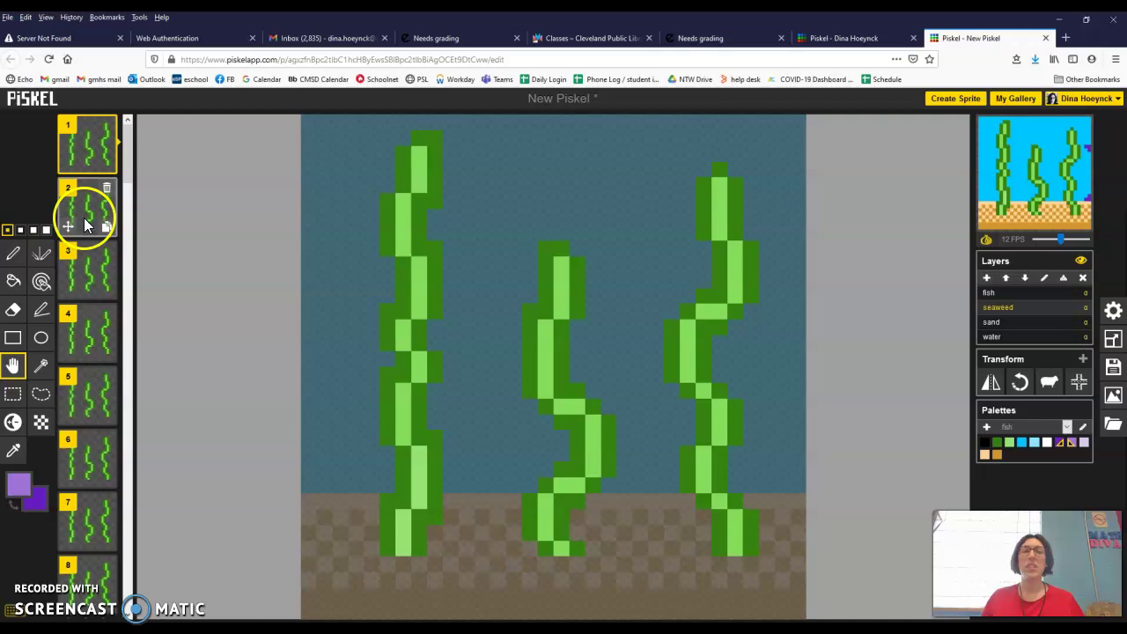
left_click(85, 158)
left_click(94, 202)
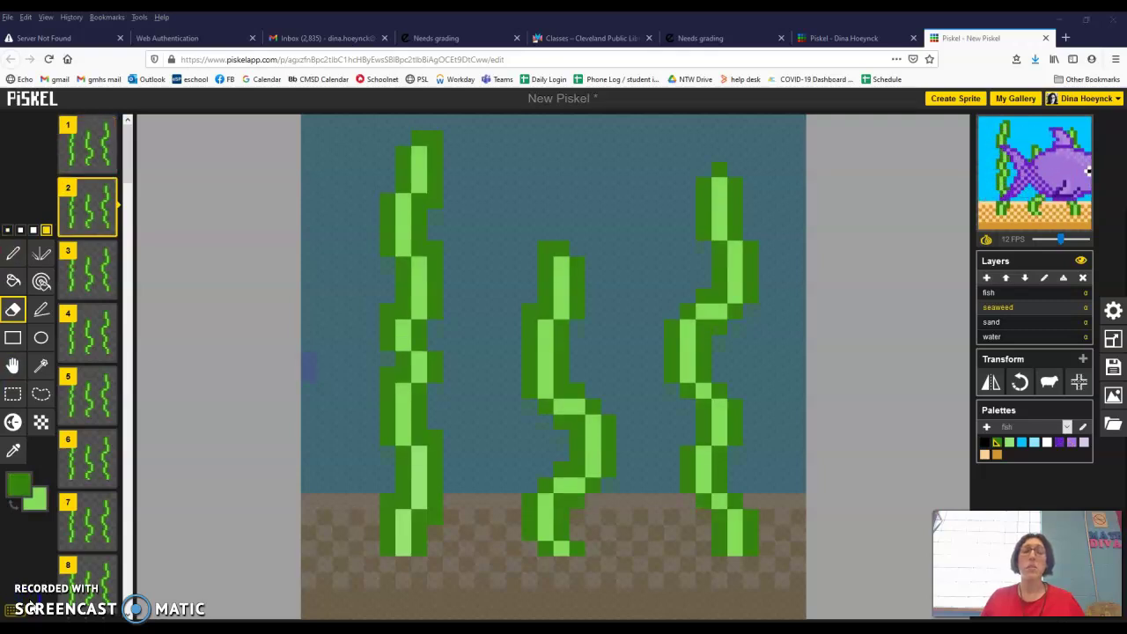
- Erase the left, middle and right seaweed stalks in frame 2
mouse_move(418, 144)
left_mouse_down()
mouse_move(421, 500)
mouse_move(428, 540)
left_mouse_up()
mouse_move(652, 229)
left_mouse_down()
mouse_move(576, 243)
mouse_move(588, 518)
mouse_move(634, 523)
left_mouse_up()
mouse_move(564, 493)
left_mouse_down()
mouse_move(540, 549)
mouse_move(581, 572)
left_mouse_up()
mouse_move(720, 537)
left_mouse_down()
mouse_move(726, 453)
mouse_move(707, 287)
mouse_move(755, 135)
left_mouse_up()
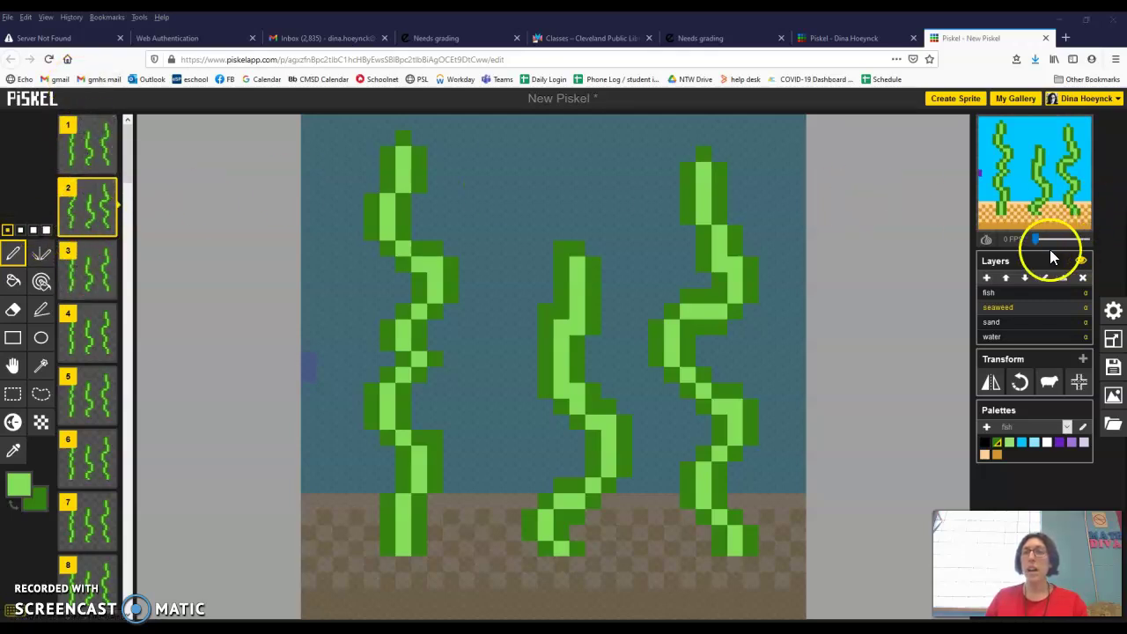
- Set the preview to 0 FPS and flip between frames 1 and 2 to compare seaweed poses
mouse_move(1038, 241)
left_mouse_down()
mouse_move(1062, 239)
mouse_move(1035, 244)
left_mouse_up()
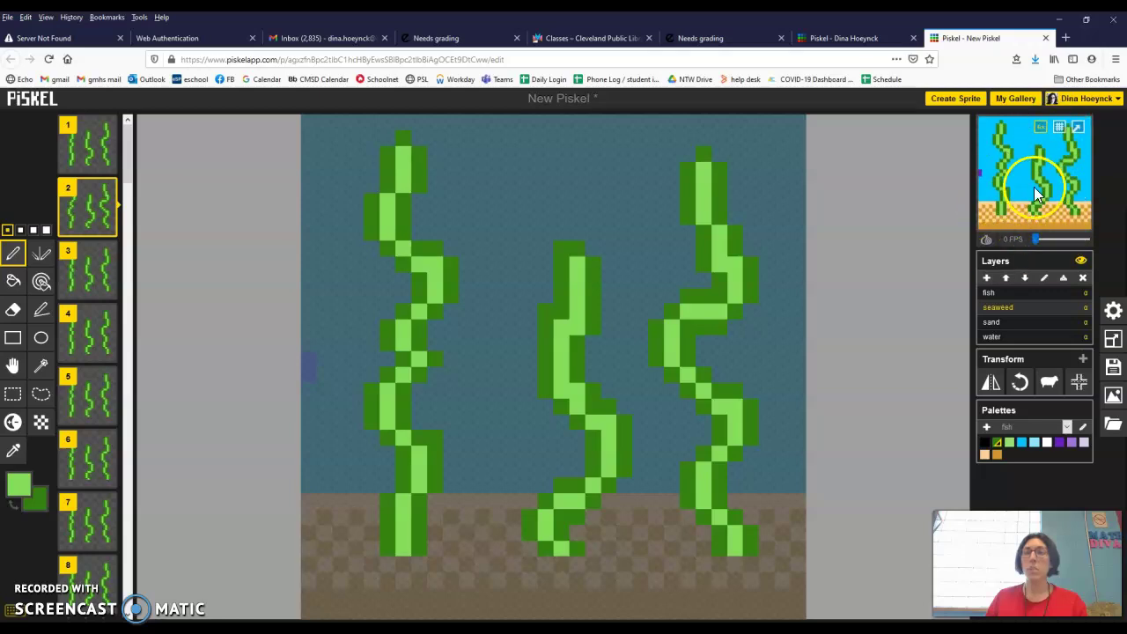
left_click(79, 160)
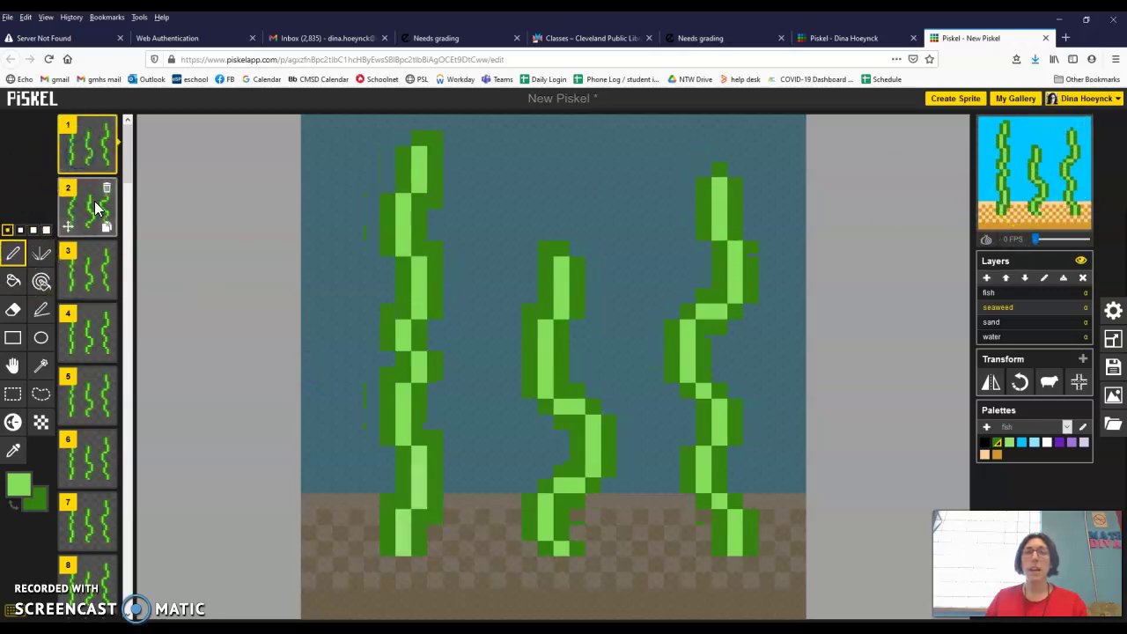
left_click(90, 186)
left_click(84, 152)
left_click(89, 209)
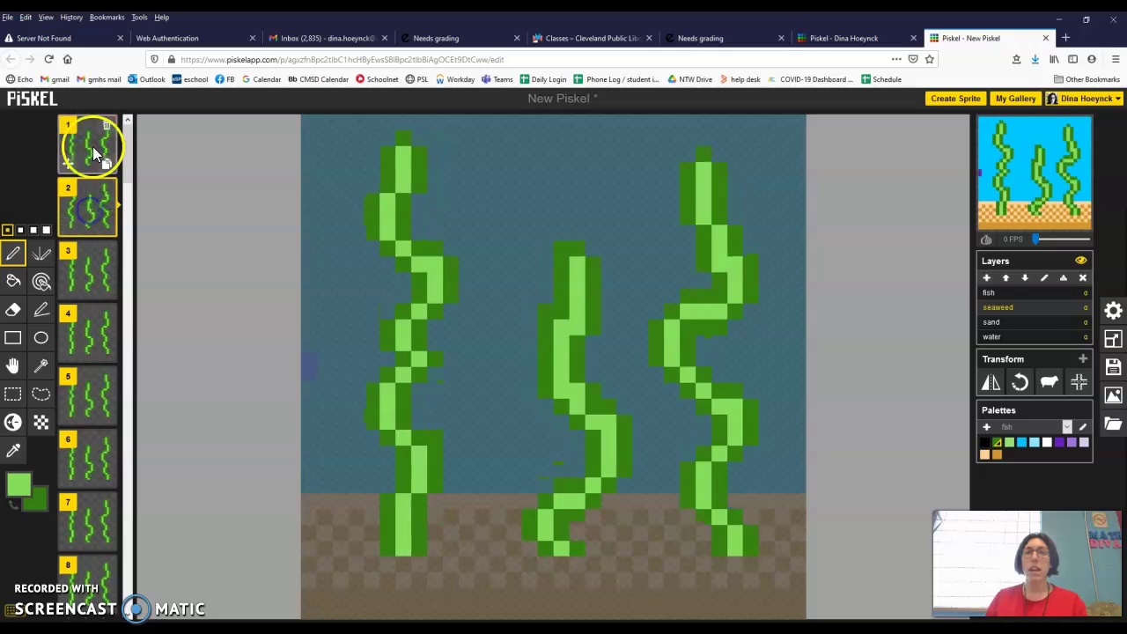
left_click(92, 148)
left_click(88, 208)
left_click(91, 163)
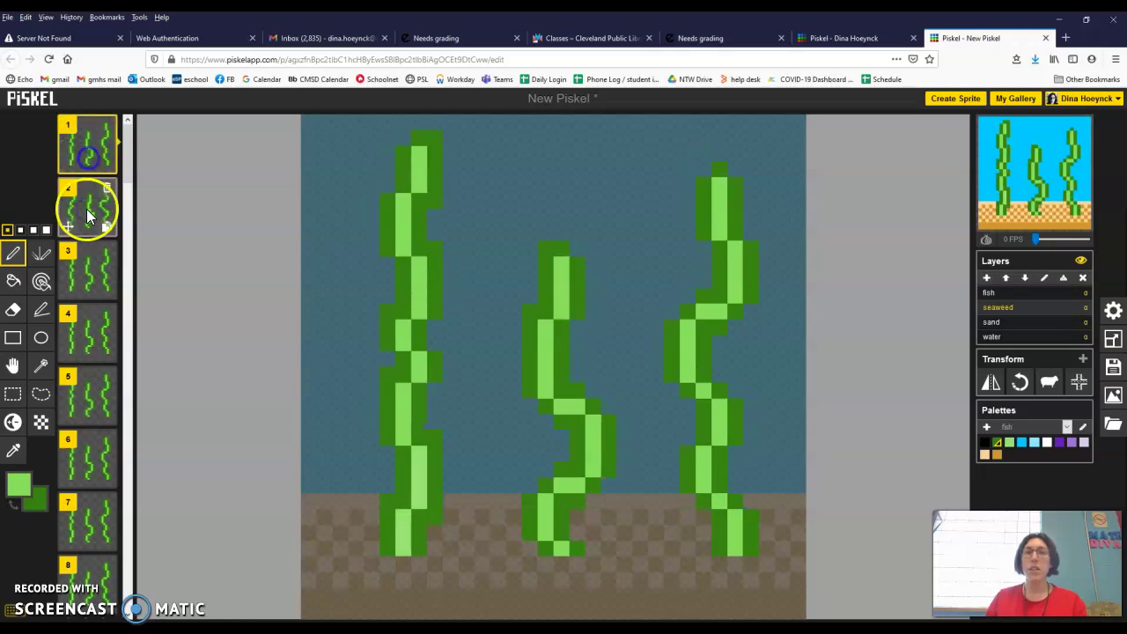
left_click(86, 209)
left_click(88, 154)
left_click(92, 207)
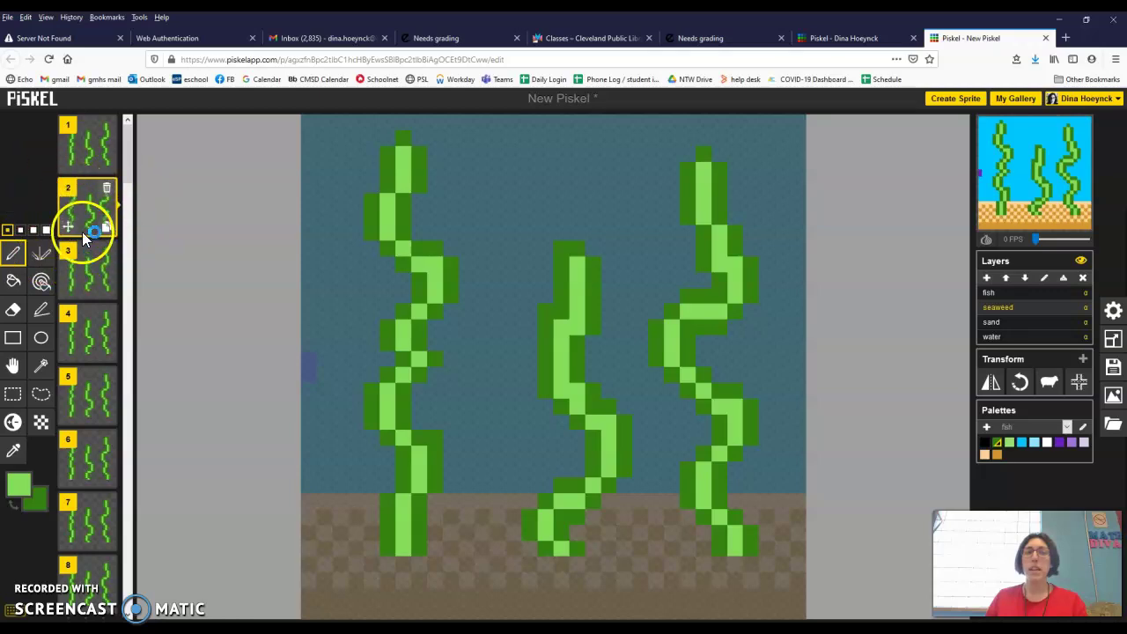
- Select frame 2's entire canvas, paste it into frame 4, then undo the paste
key("s")
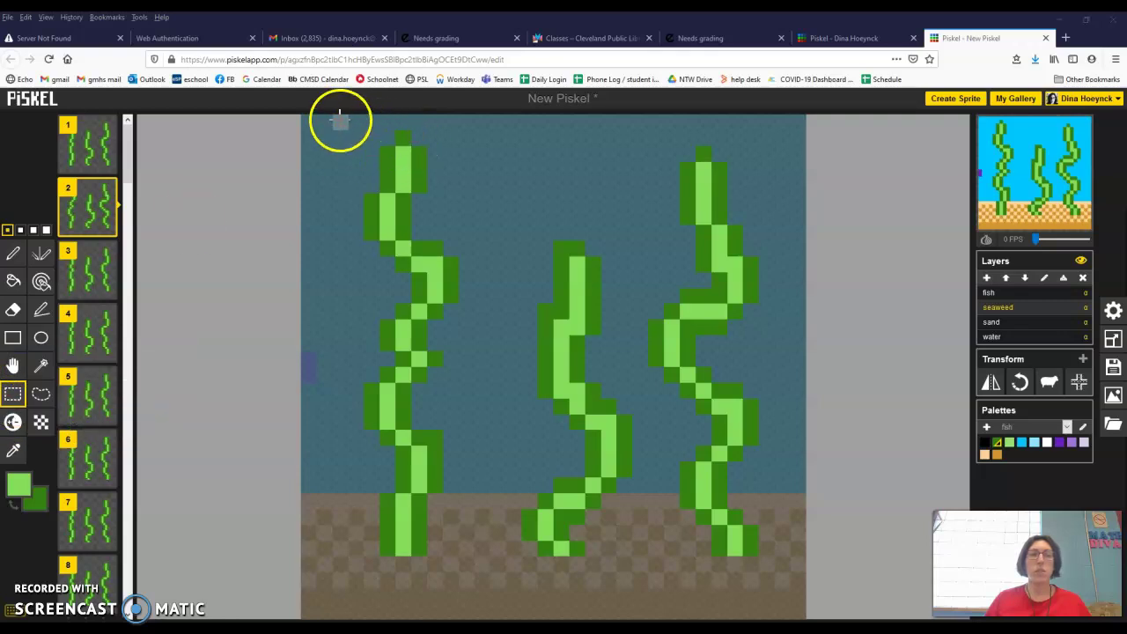
left_click_drag(326, 117, 814, 613)
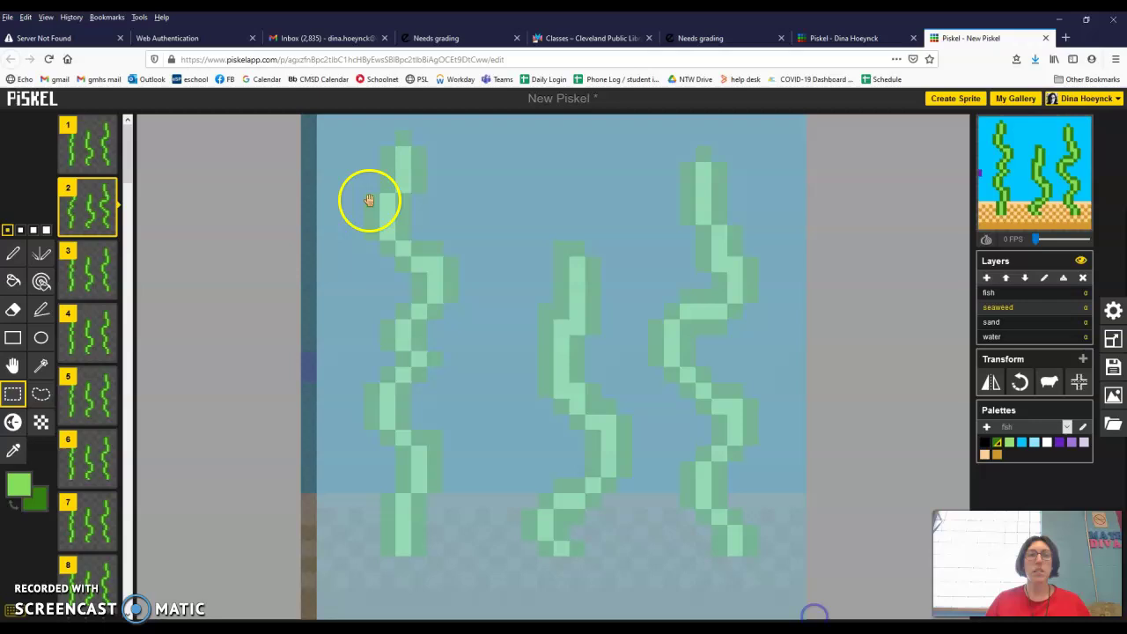
left_click(303, 139)
left_click_drag(305, 119, 806, 619)
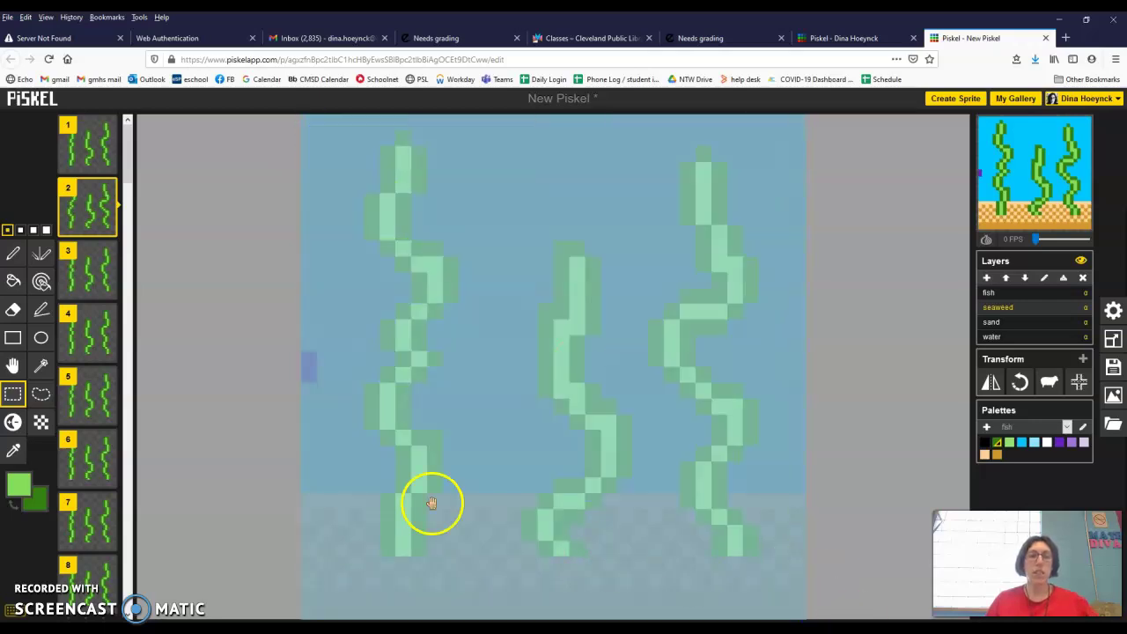
left_click(93, 332)
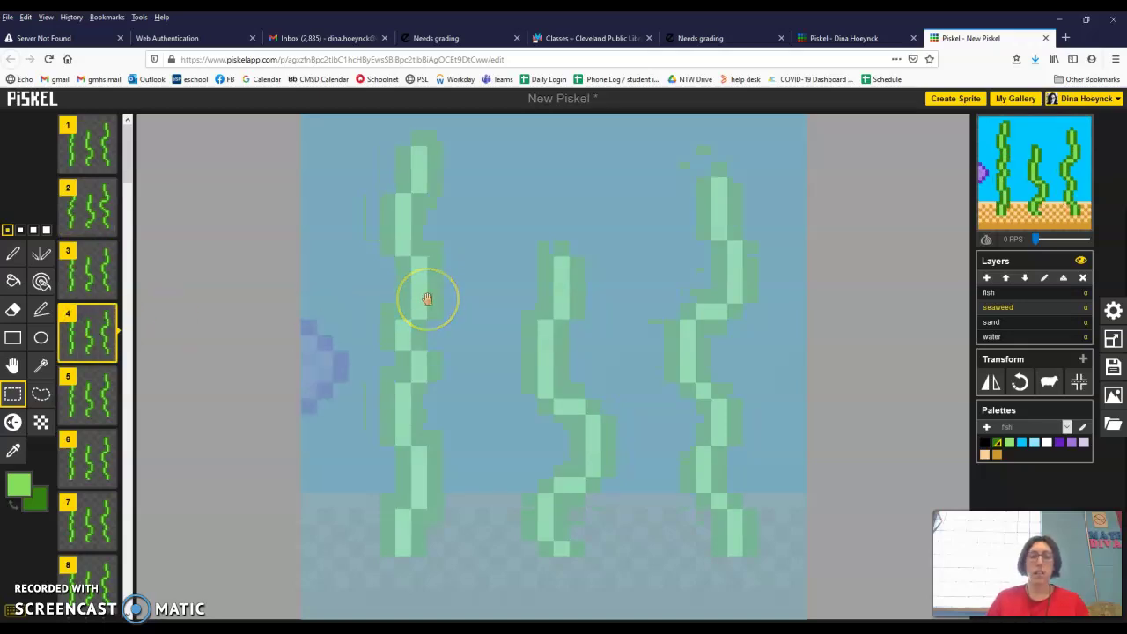
key("ctrl+v")
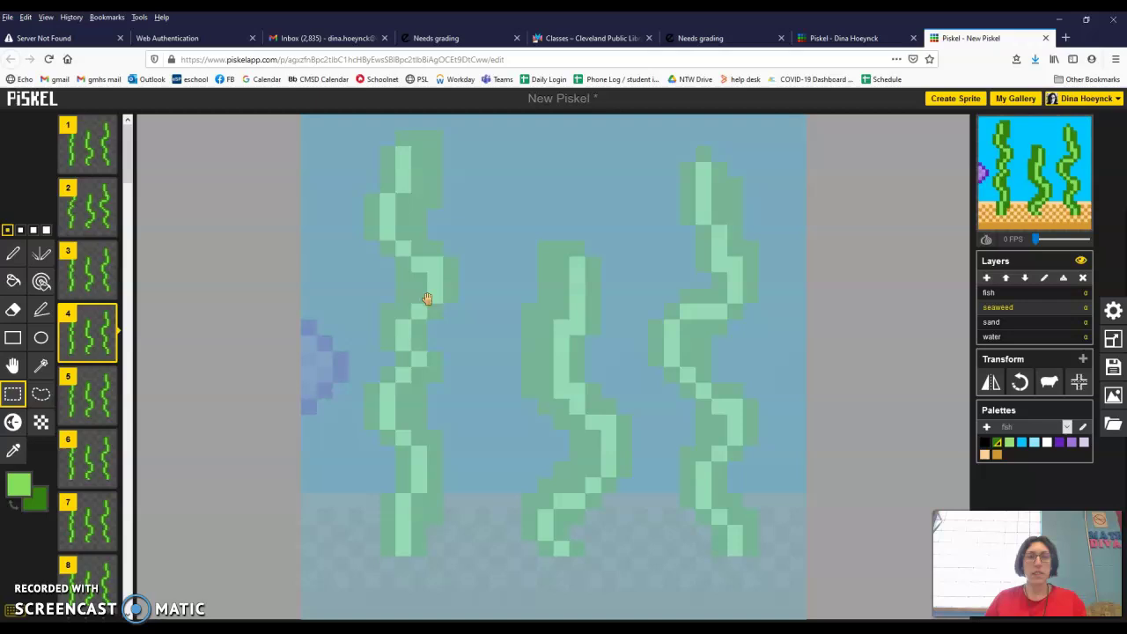
key("ctrl+z")
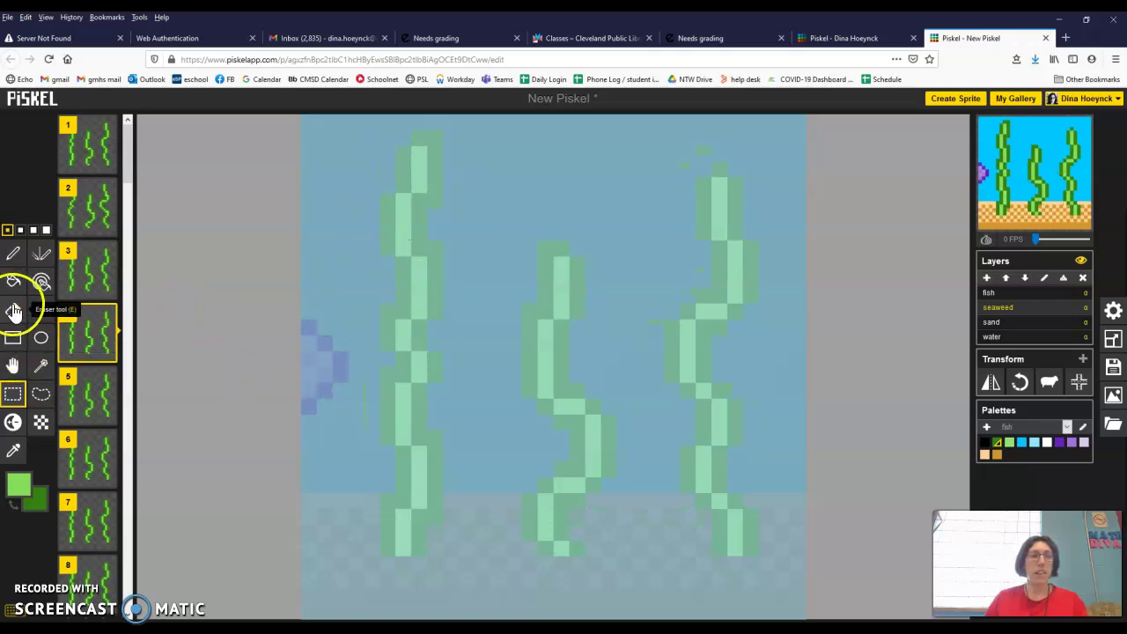
- Erase frame 4's left seaweed stalk with the largest eraser, then undo it
left_click(13, 310)
left_click(47, 230)
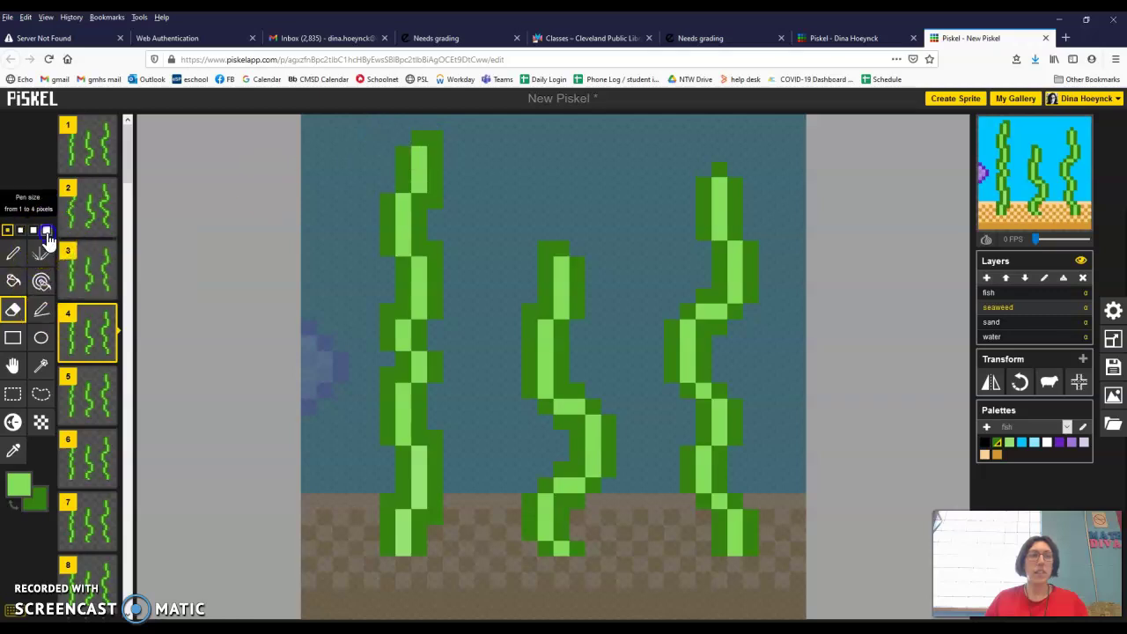
mouse_move(428, 123)
left_mouse_down()
mouse_move(437, 548)
mouse_move(438, 304)
mouse_move(380, 564)
mouse_move(552, 217)
mouse_move(580, 522)
mouse_move(569, 593)
mouse_move(626, 557)
mouse_move(692, 554)
mouse_move(740, 354)
mouse_move(696, 112)
mouse_move(745, 532)
left_mouse_up()
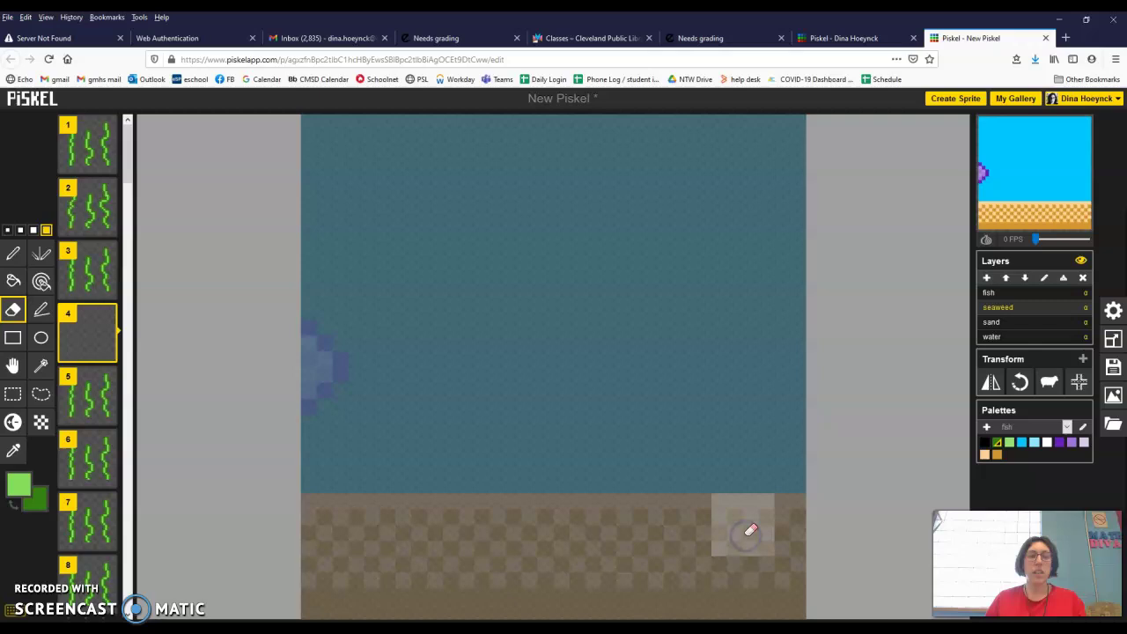
key("ctrl+z")
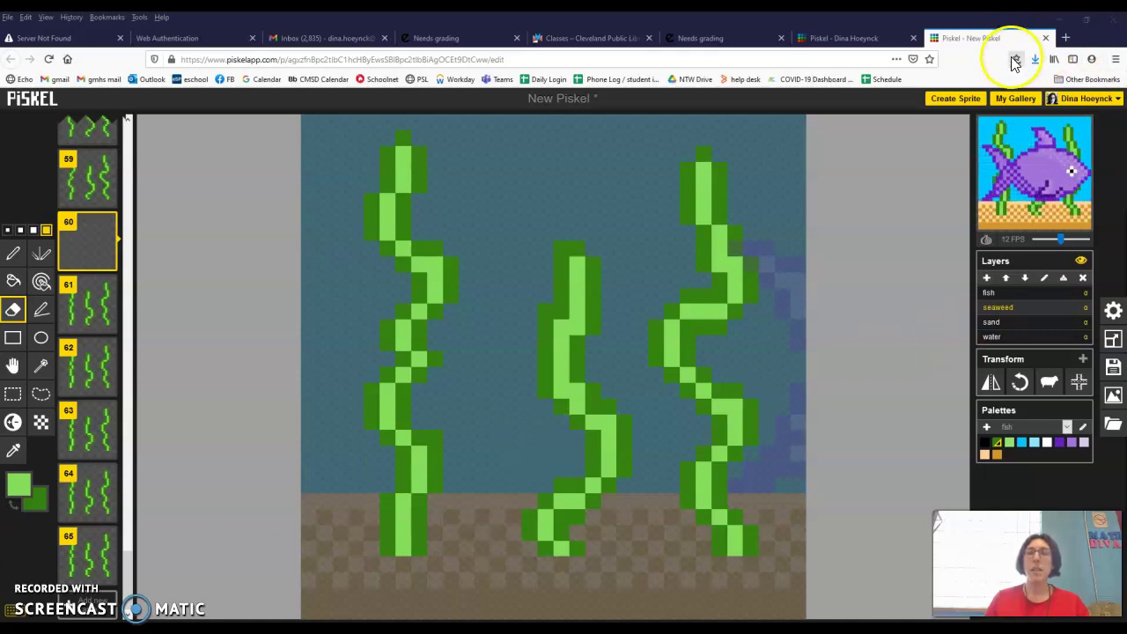
mouse_move(1072, 157)
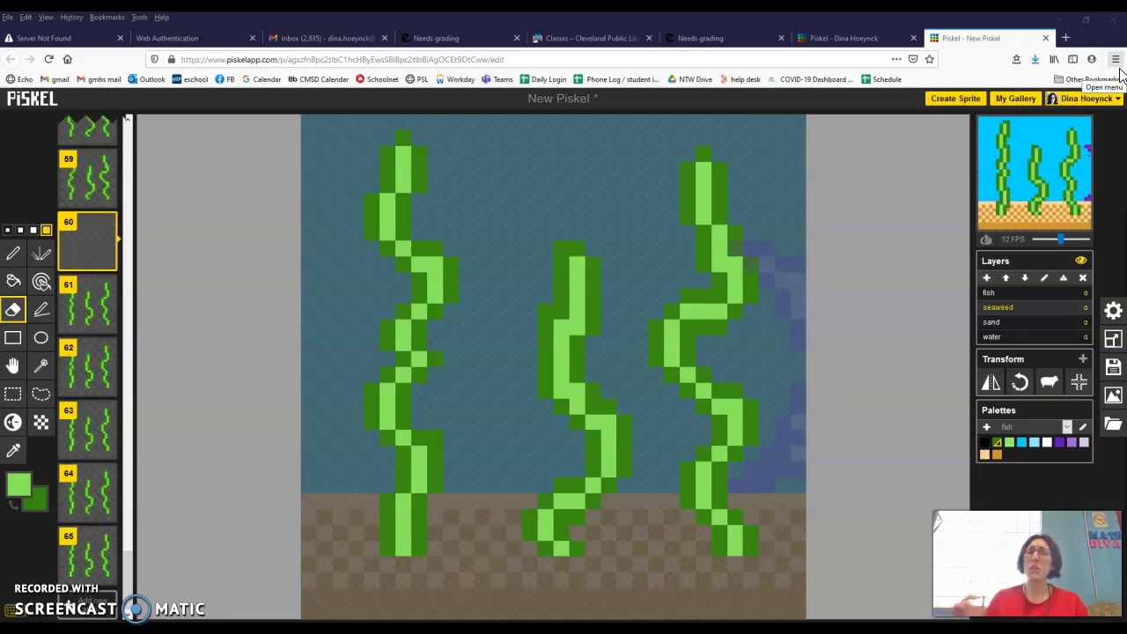
- Replace the title 'New Piskel' with the creator's surname plus 'pixel art', fixing a typo
left_click(1113, 370)
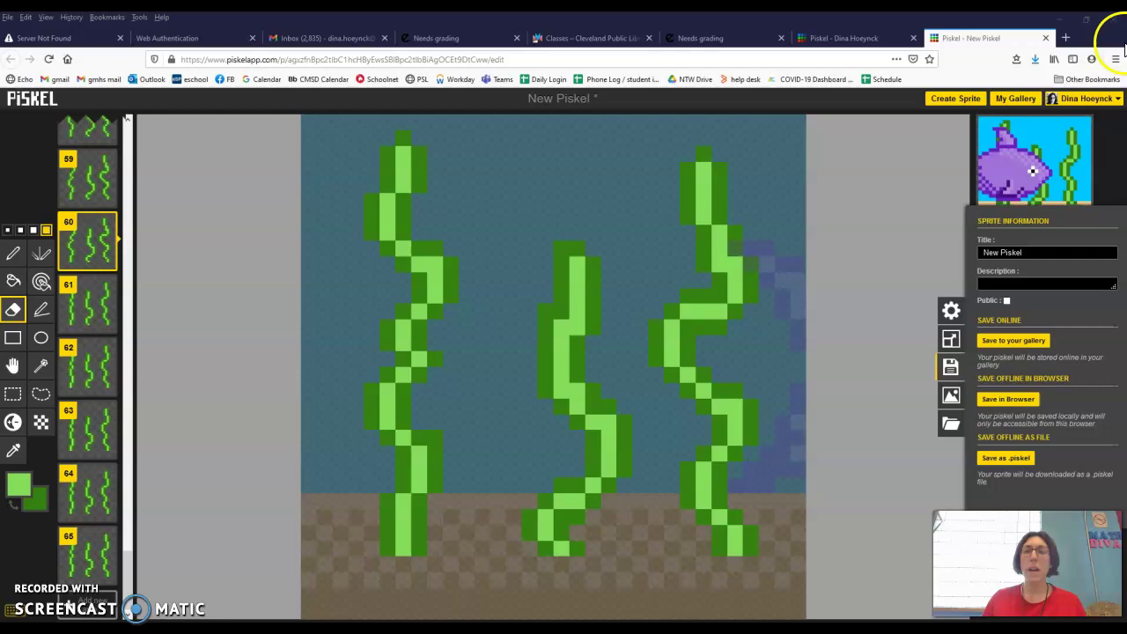
left_click_drag(1108, 252, 946, 240)
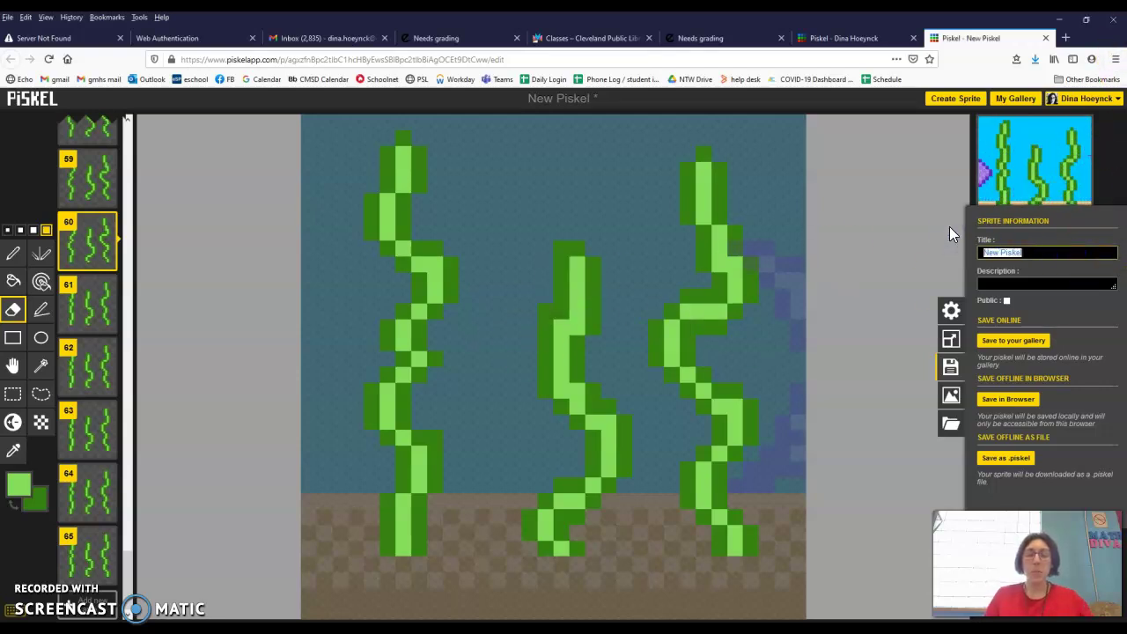
type("Hoeynck gif")
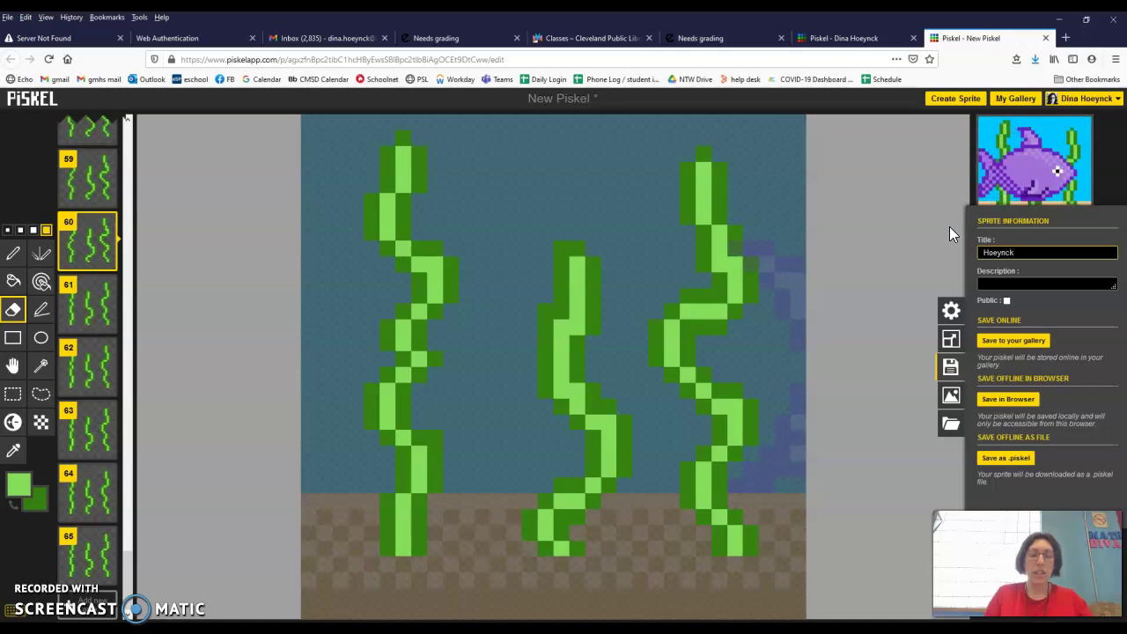
key("BackSpace")
key("BackSpace")
key("BackSpace")
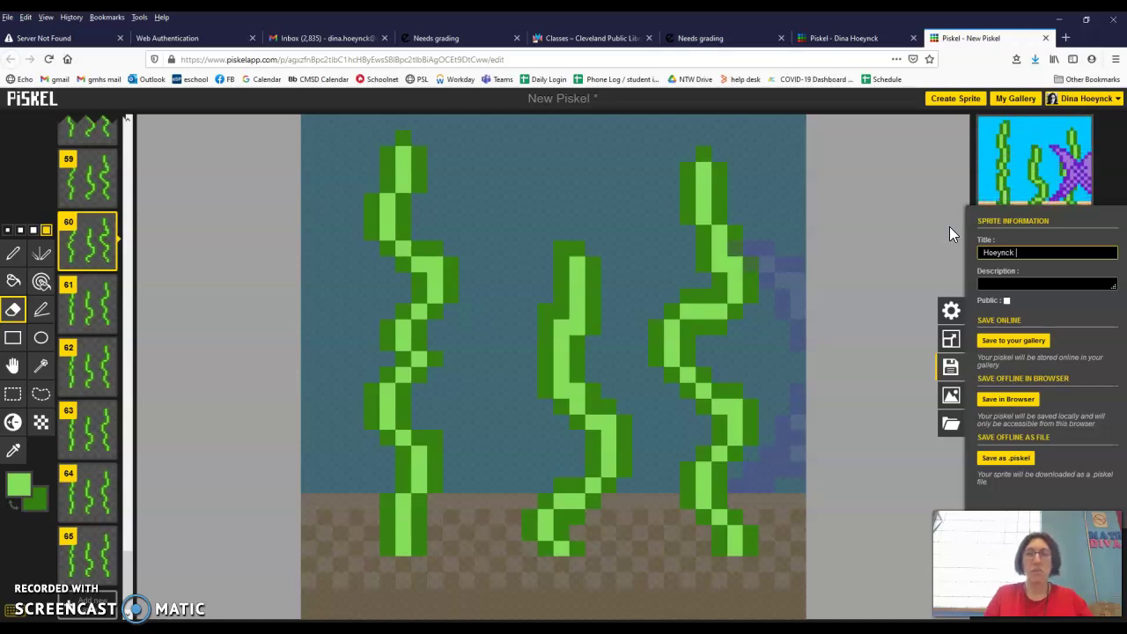
type("pixel art")
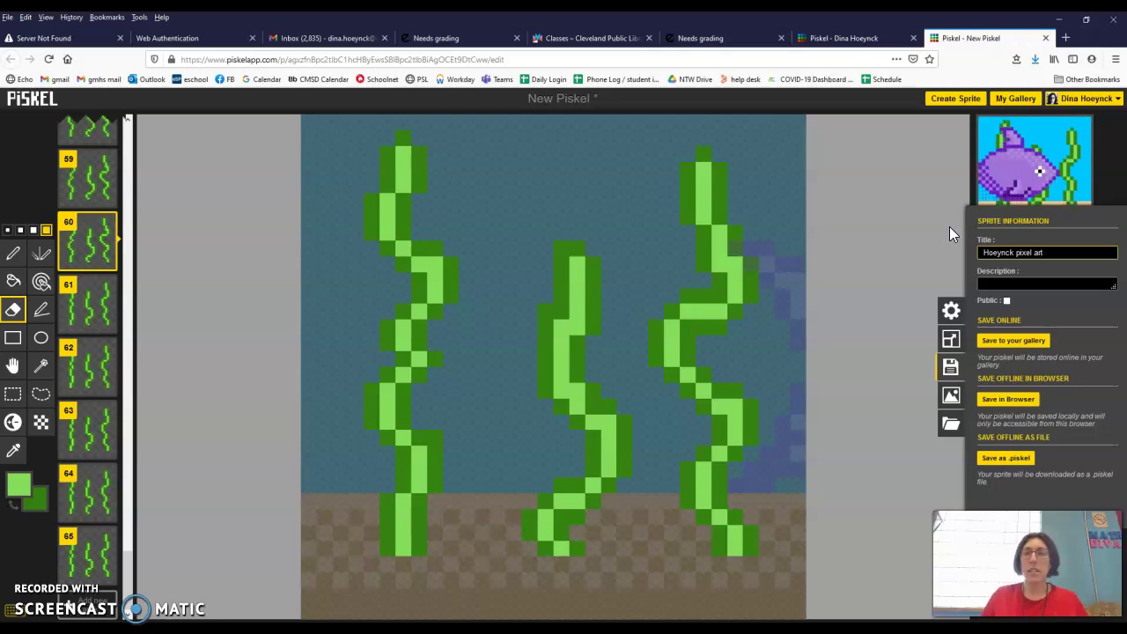
left_click(1039, 249)
type("rt")
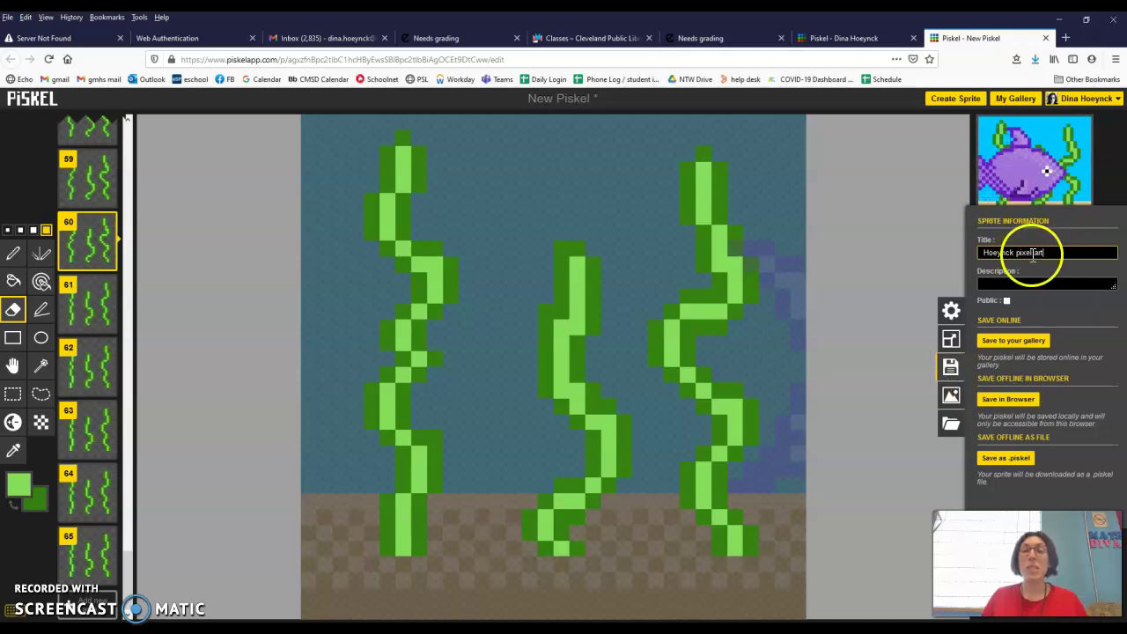
- Export the animation at 10.0x scale as a 320x320 GIF and save New Piskel.gif
left_click(958, 398)
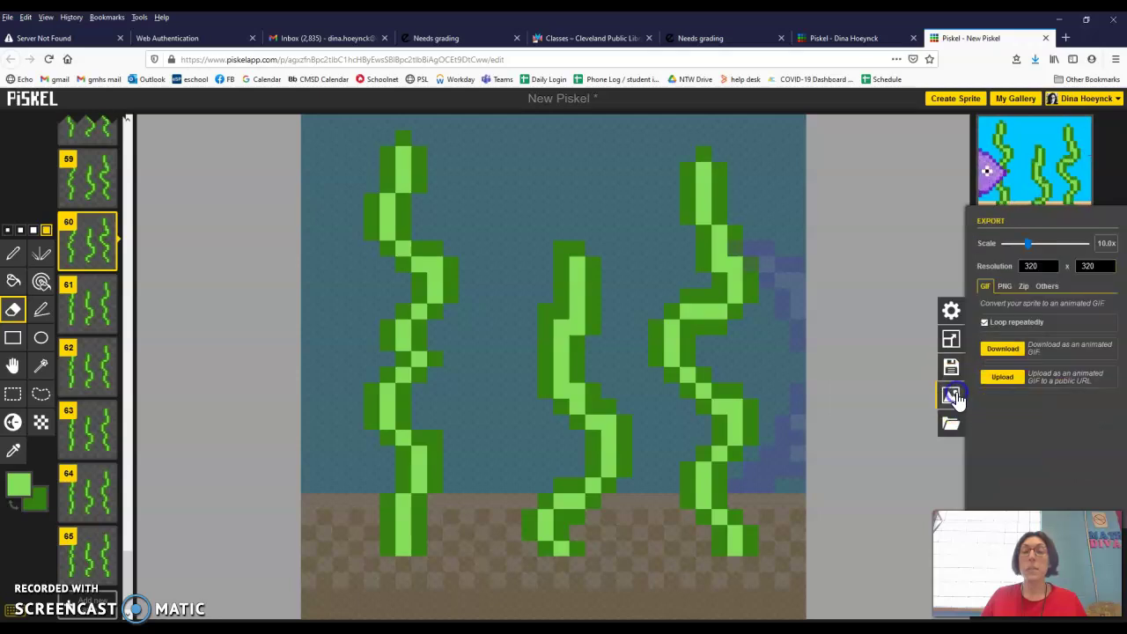
left_click(1031, 246)
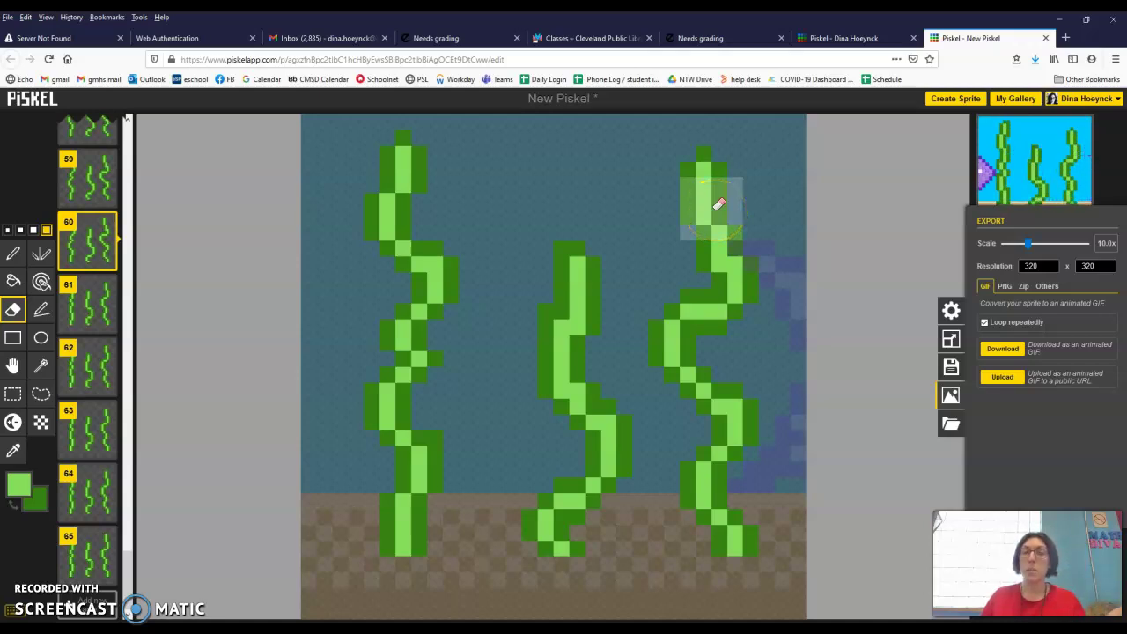
left_click_drag(717, 204, 745, 185)
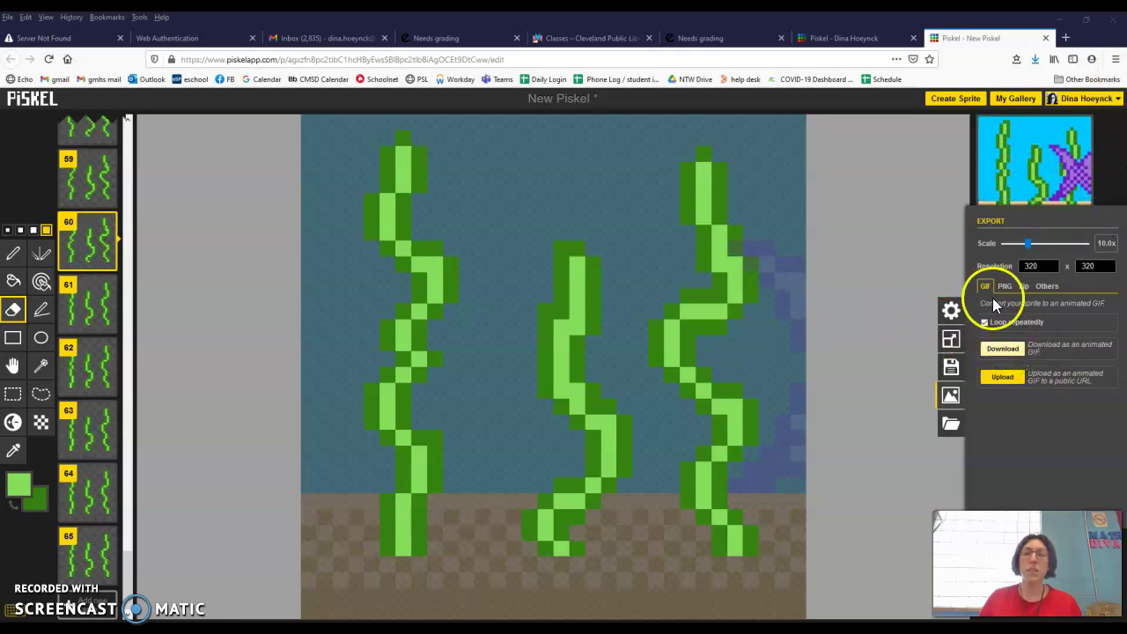
left_click(992, 347)
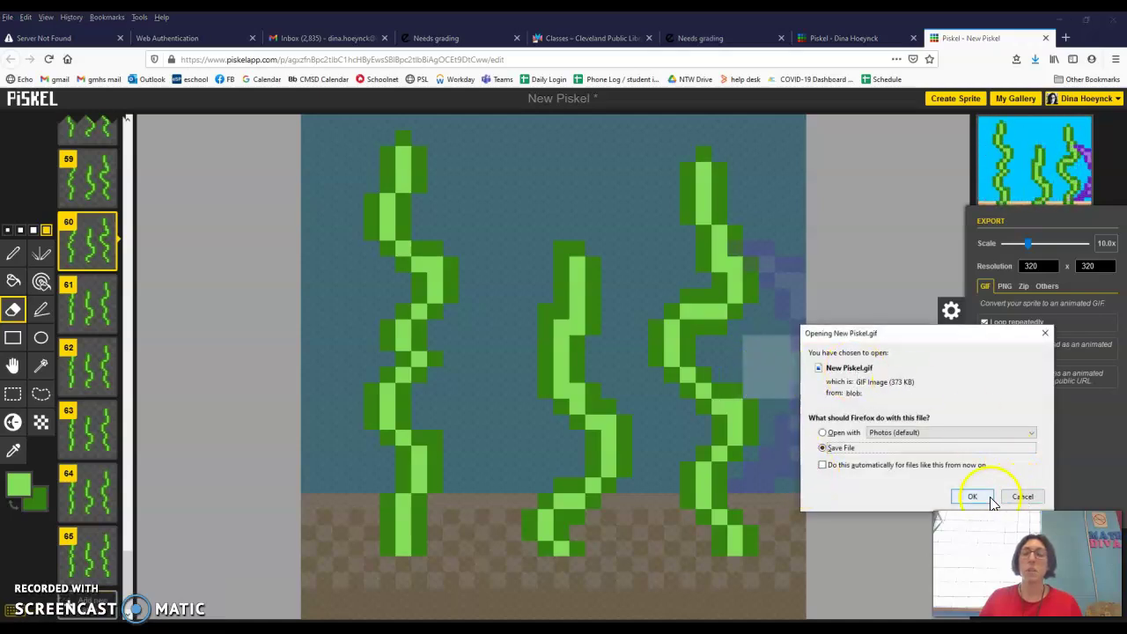
left_click(972, 496)
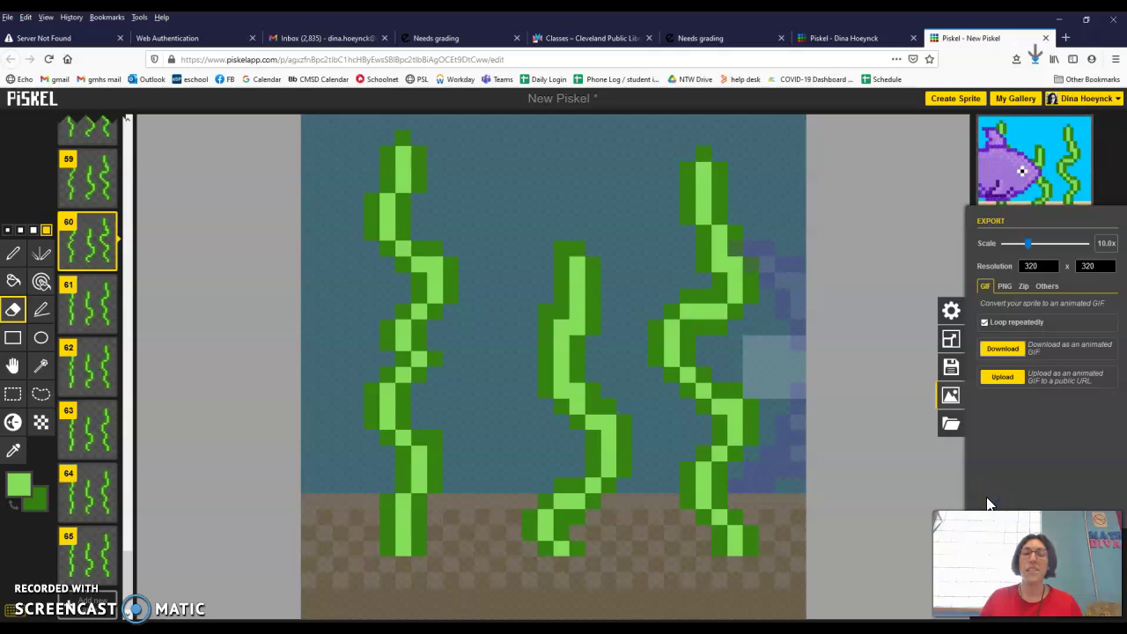